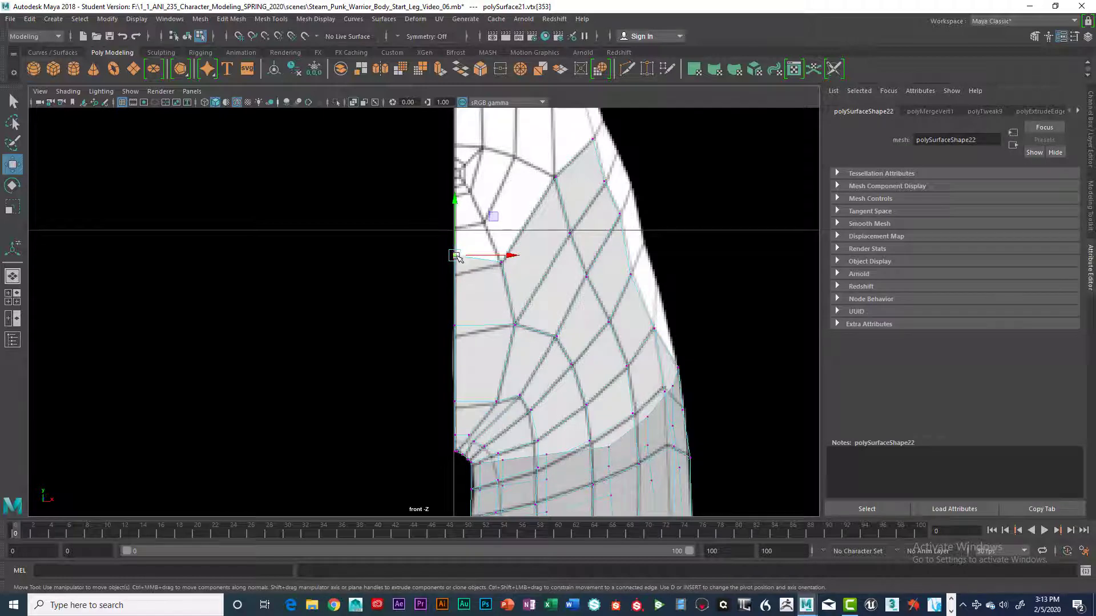
# In the front view, lower the topmost centre-line vertex of the hip mesh onto the reference wireframe
pyautogui.moveTo(457, 258); pyautogui.dragTo(456, 270)
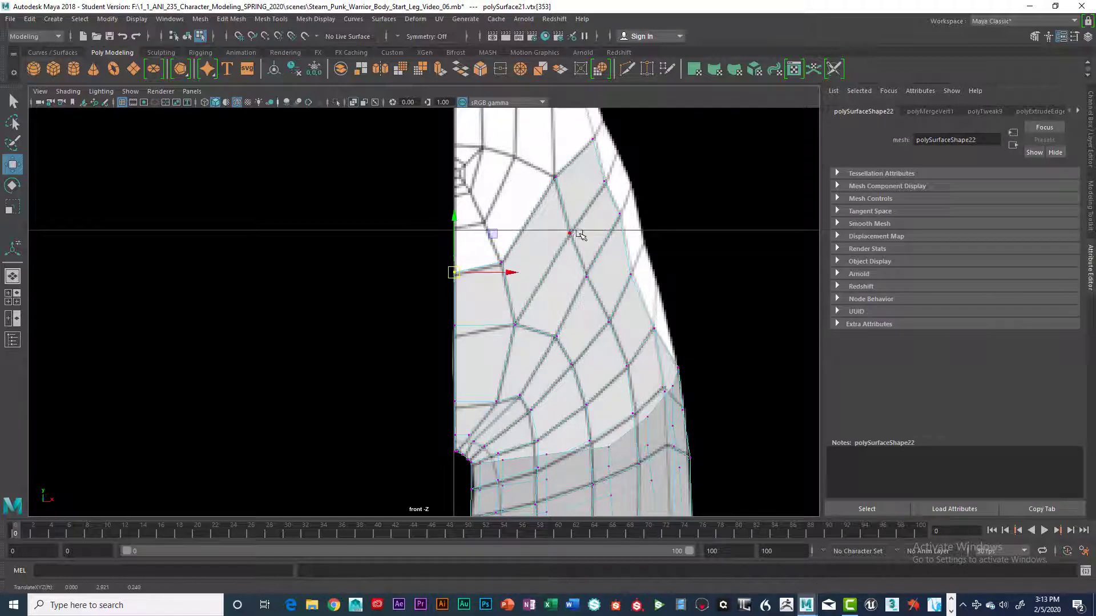
pyautogui.keyDown('alt'); pyautogui.moveTo(580, 235); pyautogui.dragTo(584, 196, button='middle'); pyautogui.keyUp('alt')
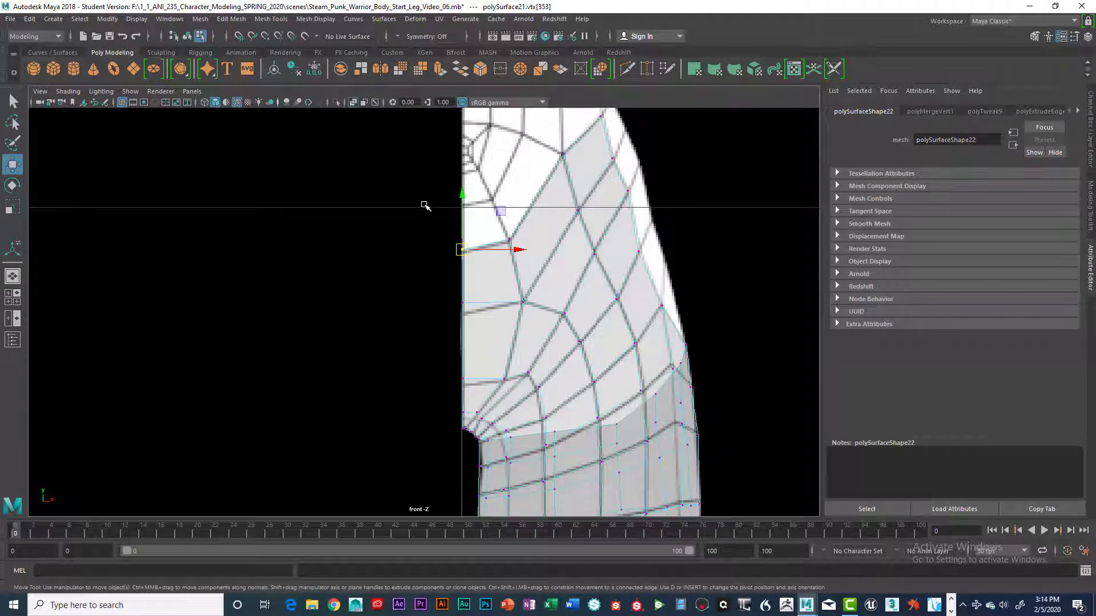
# Select the column of centre-line vertices above the crotch and move it slightly forward in the side view
pyautogui.moveTo(428, 210); pyautogui.dragTo(463, 456)
pyautogui.scroll(3, 495, 446)
pyautogui.click(433, 259)
pyautogui.moveTo(451, 190); pyautogui.dragTo(480, 514)
pyautogui.press('space')
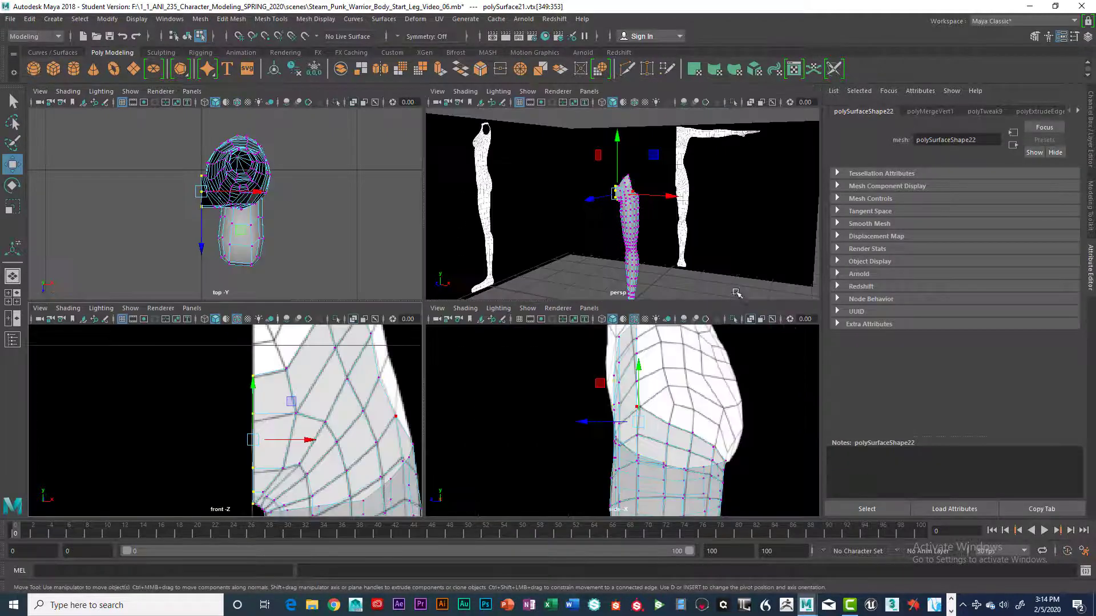
pyautogui.press('space')
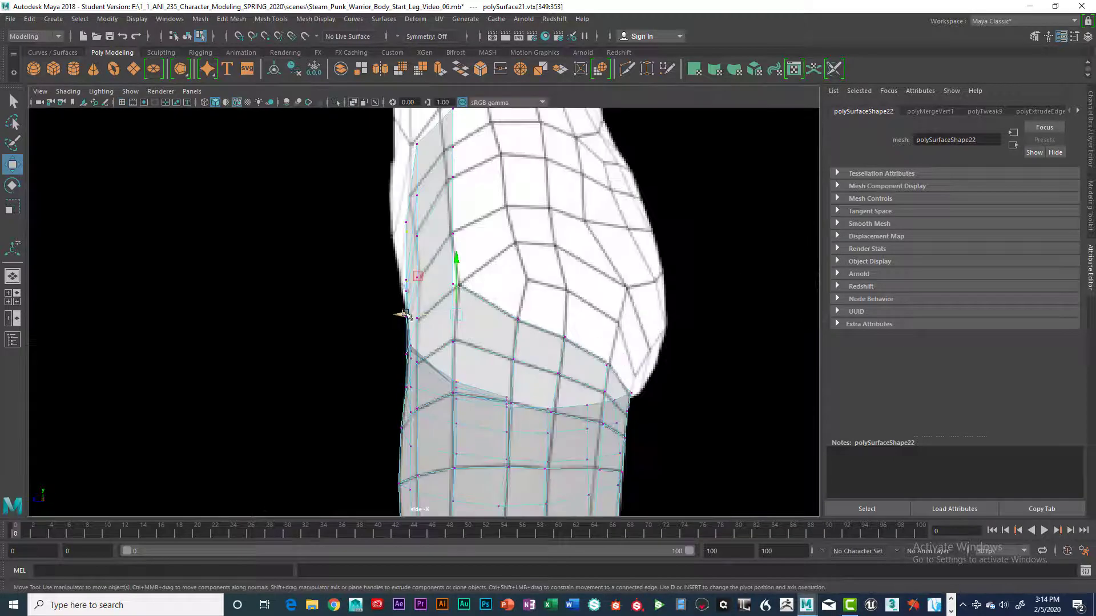
pyautogui.moveTo(404, 314); pyautogui.dragTo(399, 314)
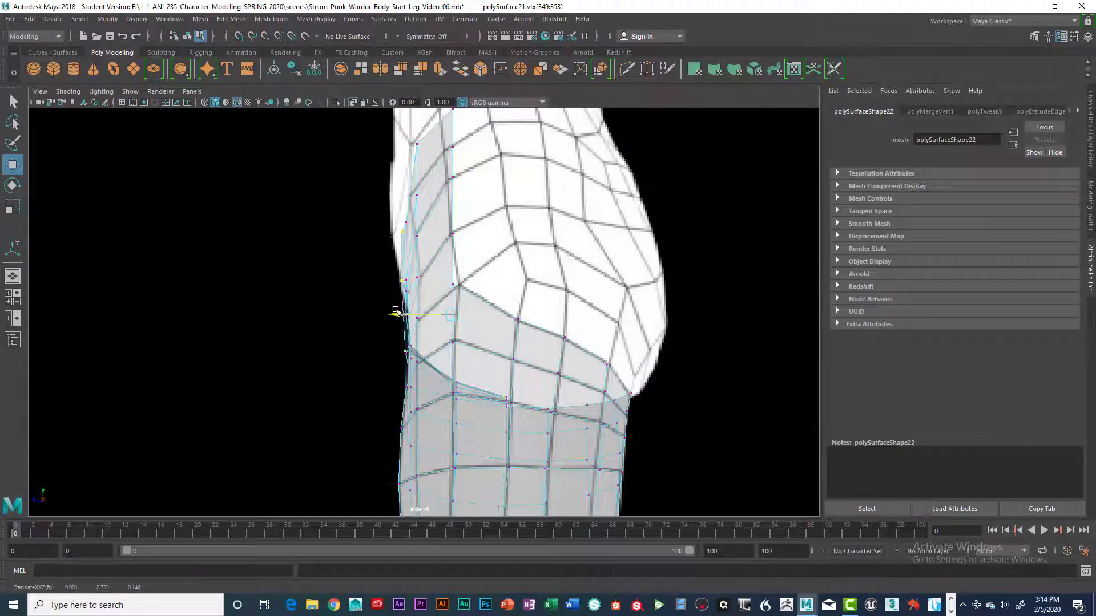
# Try moving the selected centre-line vertices farther forward in the side view, check the mesh in perspective, and undo that move
pyautogui.moveTo(396, 314); pyautogui.dragTo(392, 308)
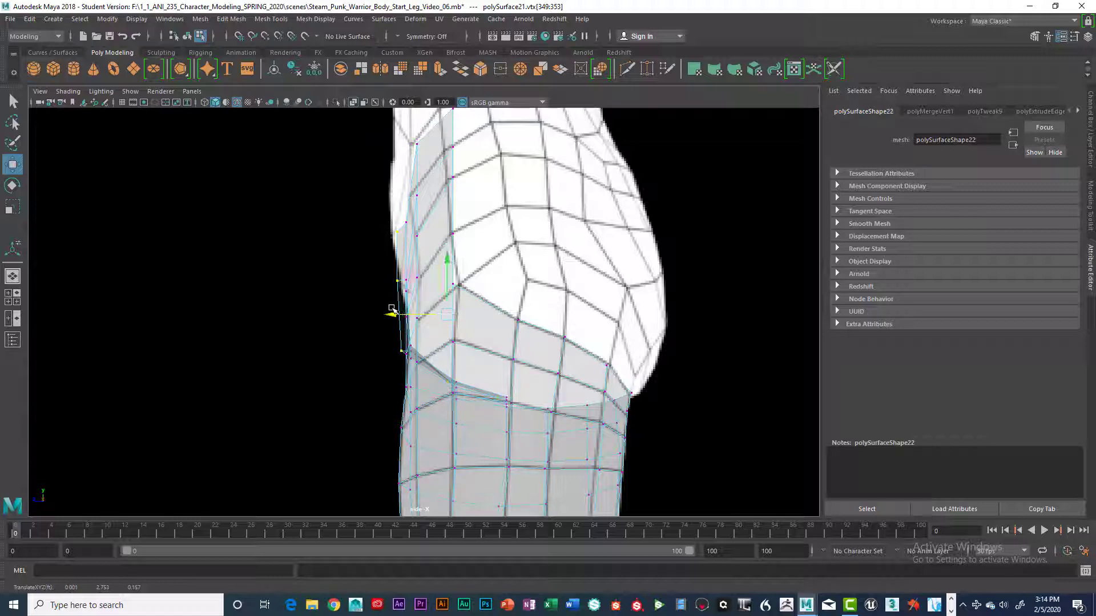
pyautogui.press('space')
pyautogui.press('space')
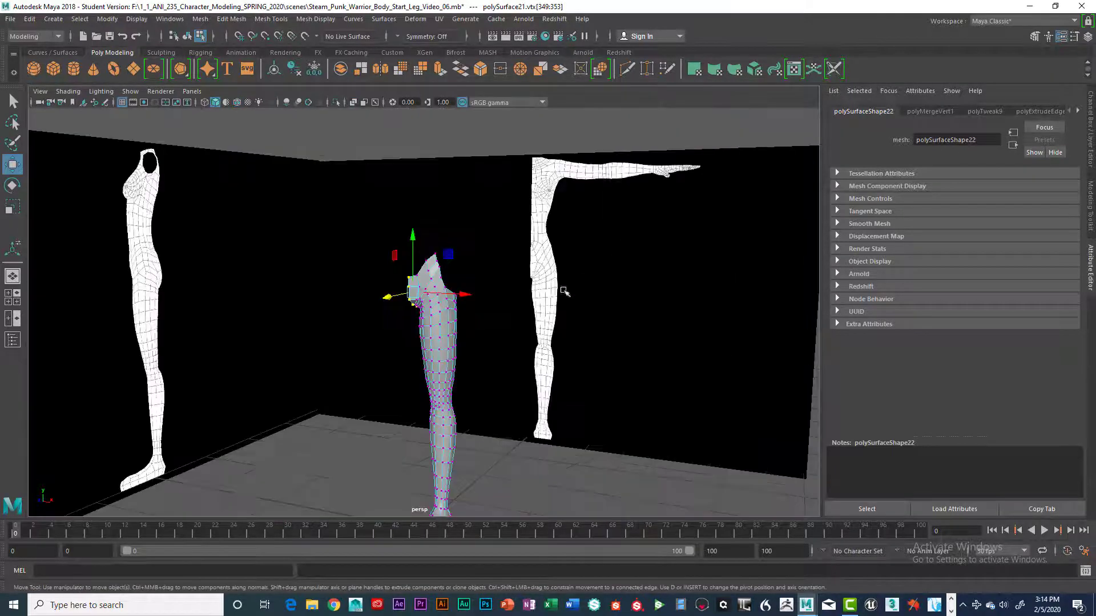
pyautogui.scroll(5, 498, 321)
pyautogui.keyDown('alt'); pyautogui.moveTo(498, 322); pyautogui.dragTo(560, 354); pyautogui.keyUp('alt')
pyautogui.scroll(5, 560, 354)
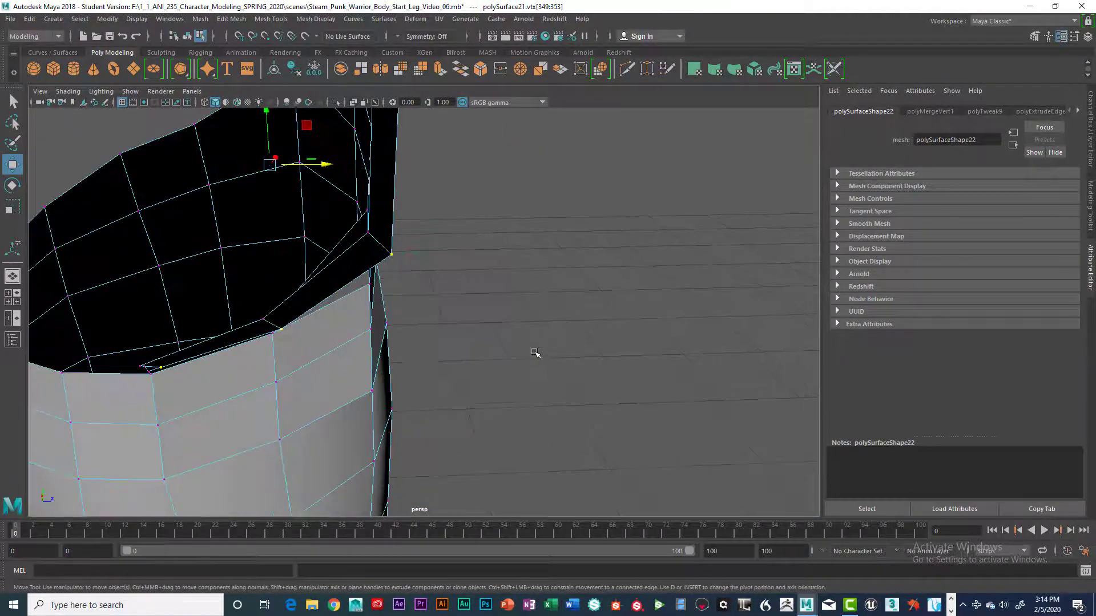
pyautogui.keyDown('alt'); pyautogui.moveTo(415, 339); pyautogui.dragTo(419, 350); pyautogui.keyUp('alt')
pyautogui.keyDown('alt'); pyautogui.moveTo(429, 341); pyautogui.dragTo(518, 331, button='middle'); pyautogui.keyUp('alt')
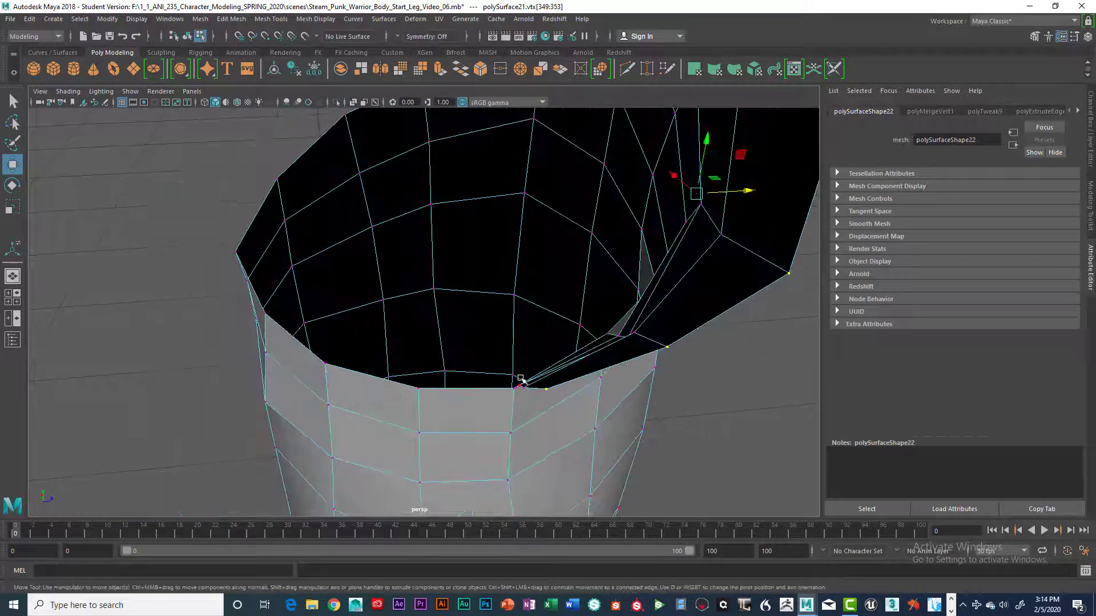
pyautogui.hotkey('ctrl', 'z')
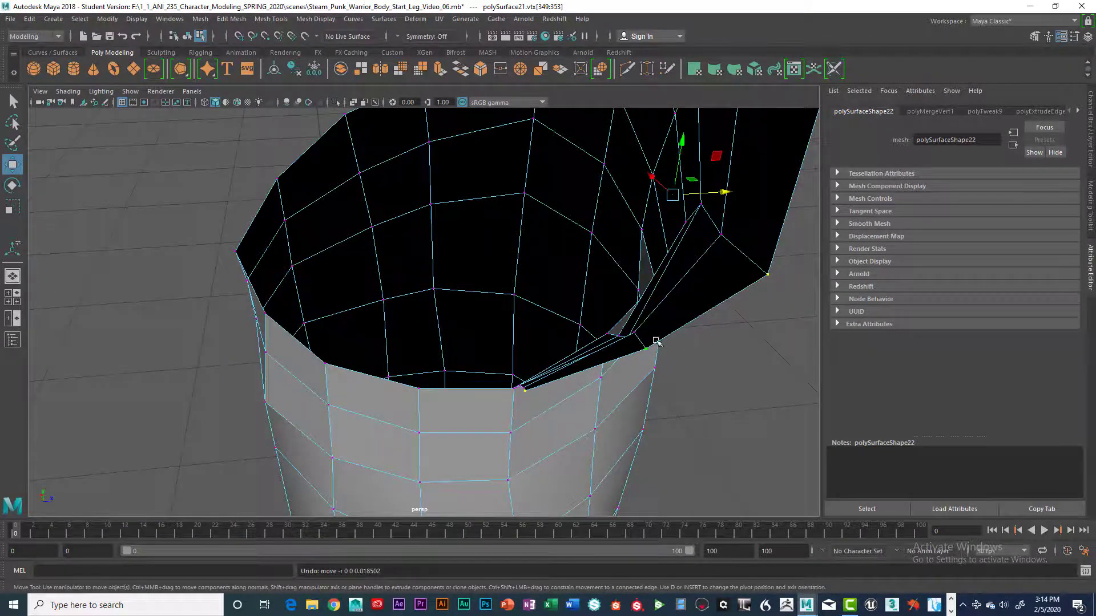
# Deselect the two lowest centre-line vertices and move the remaining ones forward toward the reference silhouette in the side view
pyautogui.keyDown('alt'); pyautogui.moveTo(657, 341); pyautogui.dragTo(602, 378); pyautogui.keyUp('alt')
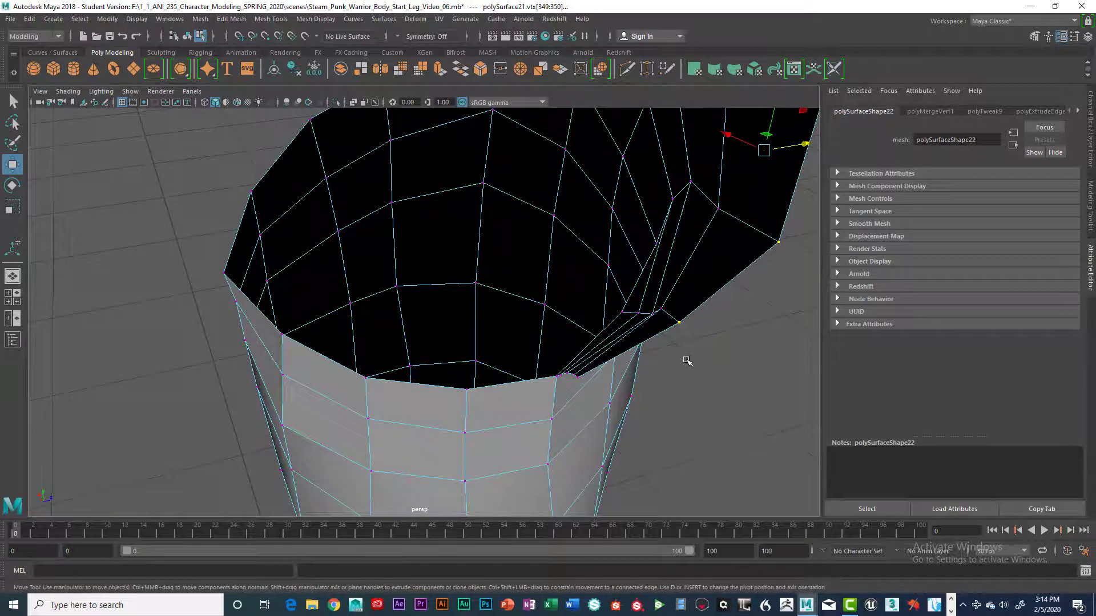
pyautogui.keyDown('alt'); pyautogui.moveTo(689, 360); pyautogui.dragTo(468, 337); pyautogui.keyUp('alt')
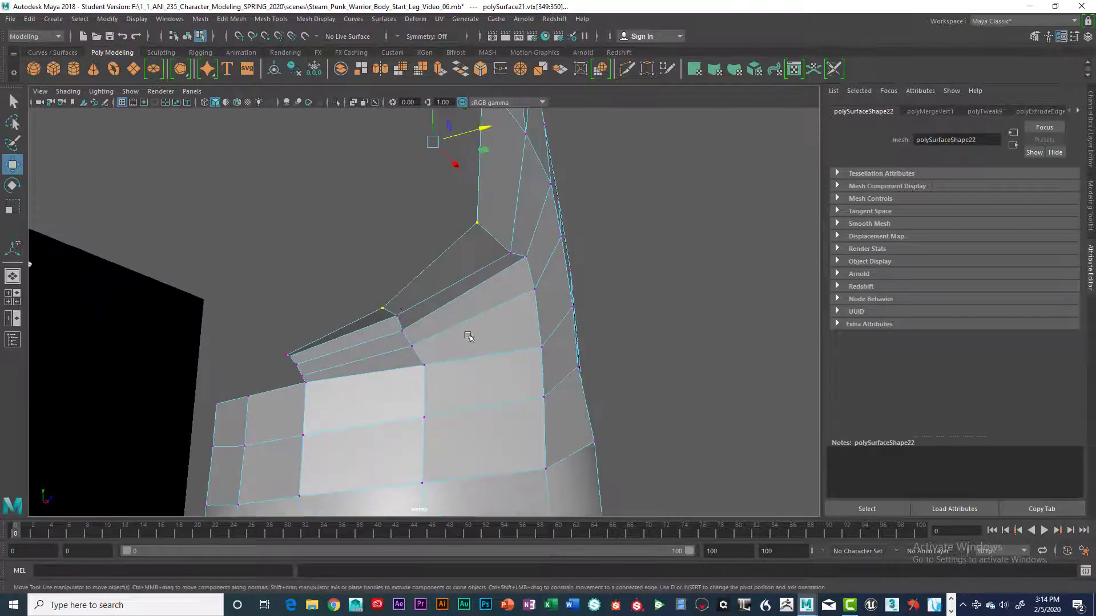
pyautogui.click(399, 322)
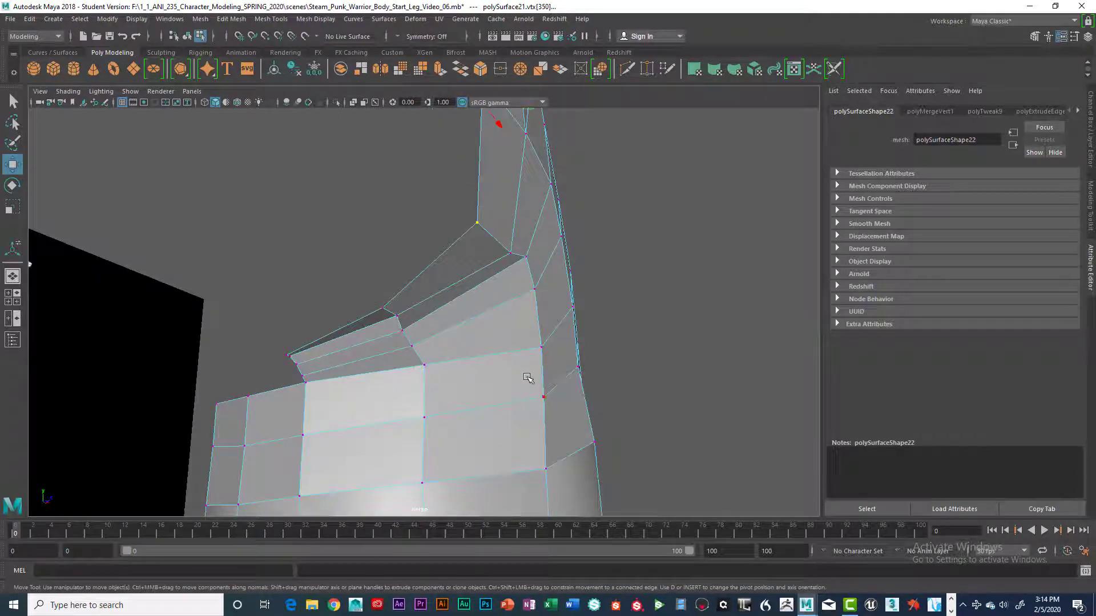
pyautogui.keyDown('alt'); pyautogui.moveTo(526, 379); pyautogui.dragTo(342, 354); pyautogui.keyUp('alt')
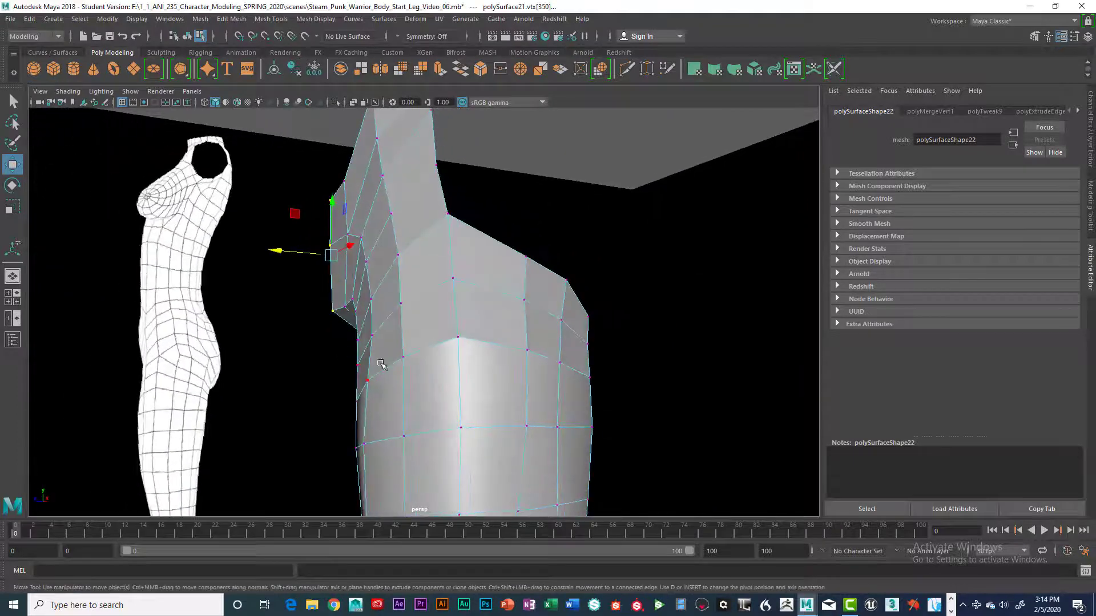
pyautogui.press('space')
pyautogui.press('space')
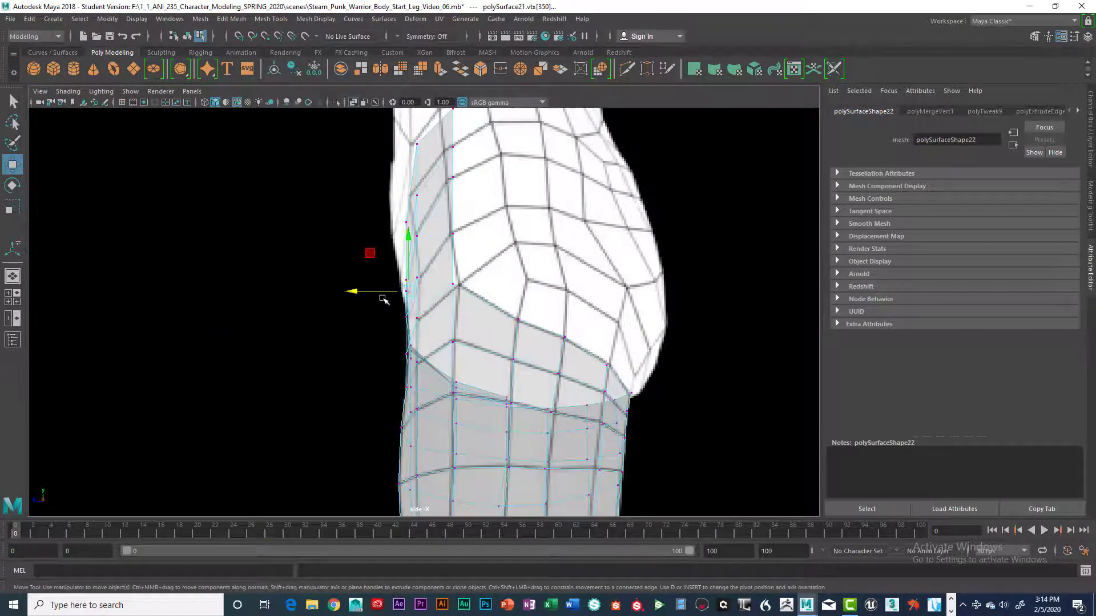
pyautogui.scroll(6, 384, 299)
pyautogui.moveTo(324, 256); pyautogui.dragTo(316, 256)
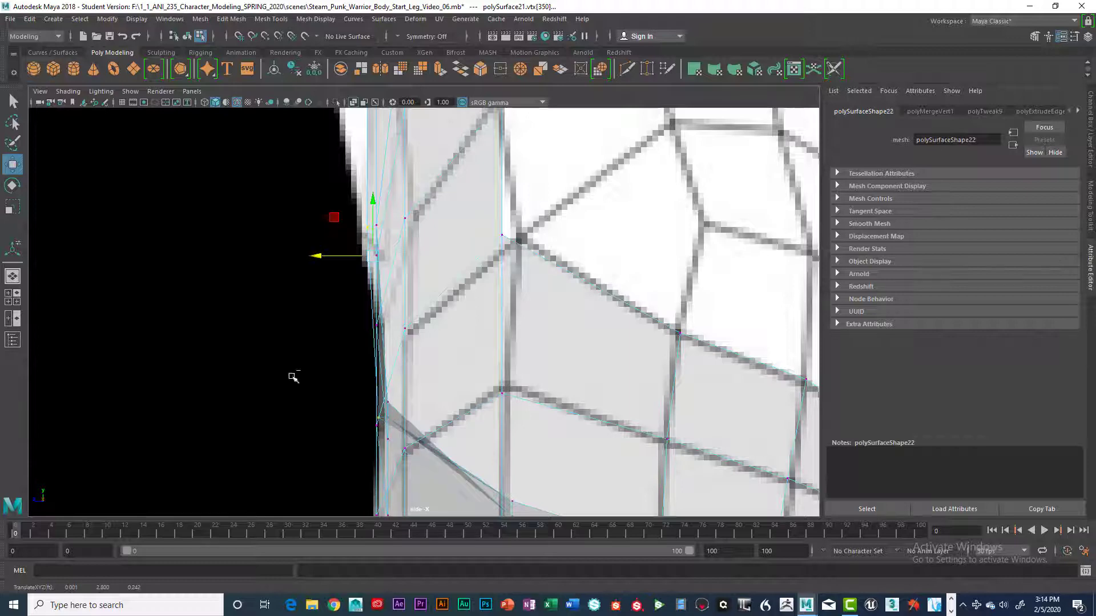
# Move the upper two centre-line vertices farther forward in the side view, and the topmost one alone onto the reference silhouette
pyautogui.click(423, 441)
pyautogui.moveTo(311, 161); pyautogui.dragTo(304, 160)
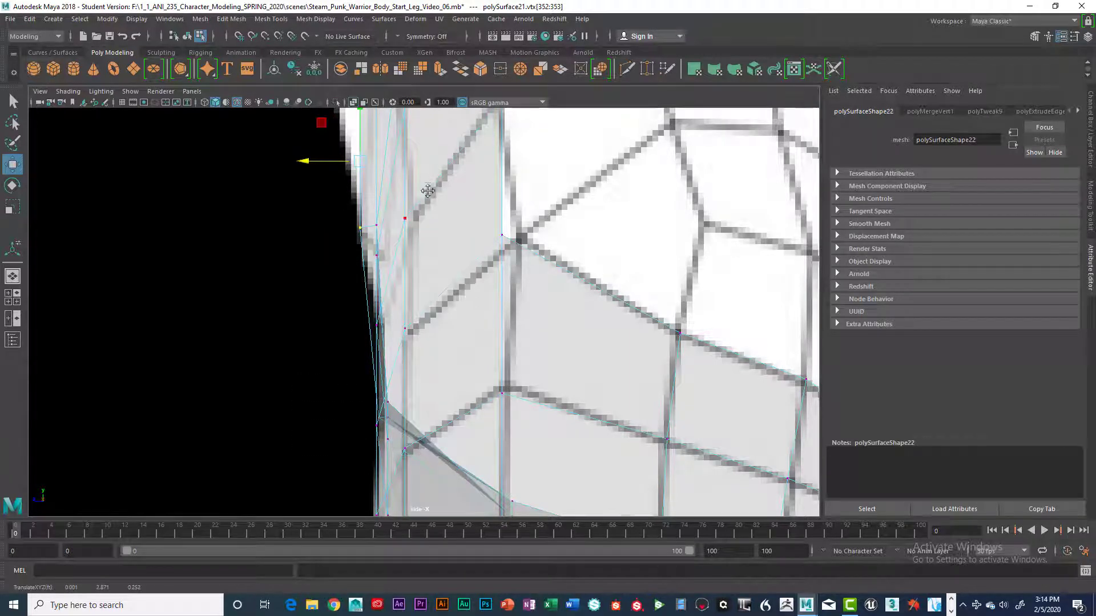
pyautogui.keyDown('alt'); pyautogui.moveTo(427, 191); pyautogui.dragTo(460, 372, button='middle'); pyautogui.keyUp('alt')
pyautogui.click(394, 283)
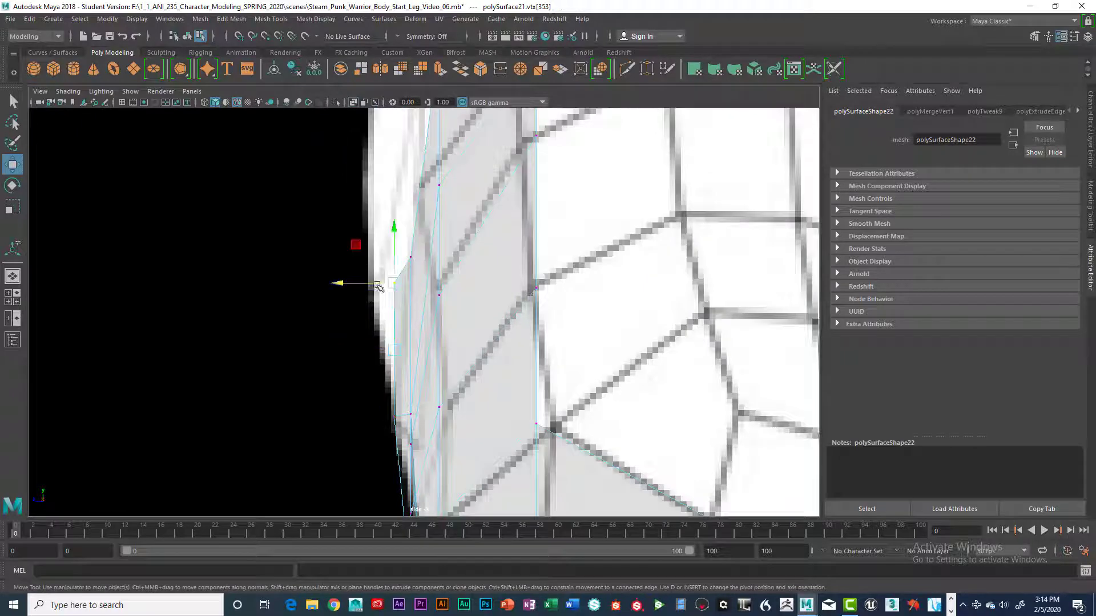
pyautogui.moveTo(379, 284); pyautogui.dragTo(349, 284)
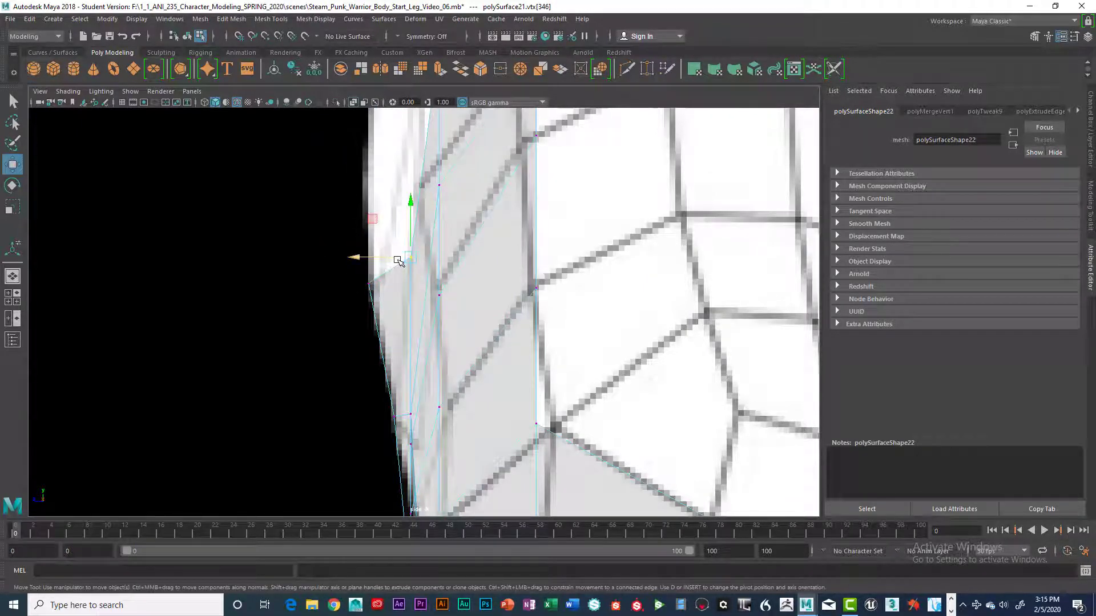
# Move the top vertex next to the centre line forward toward the reference silhouette in the side view
pyautogui.scroll(-3, 398, 261)
pyautogui.moveTo(398, 274); pyautogui.dragTo(392, 273)
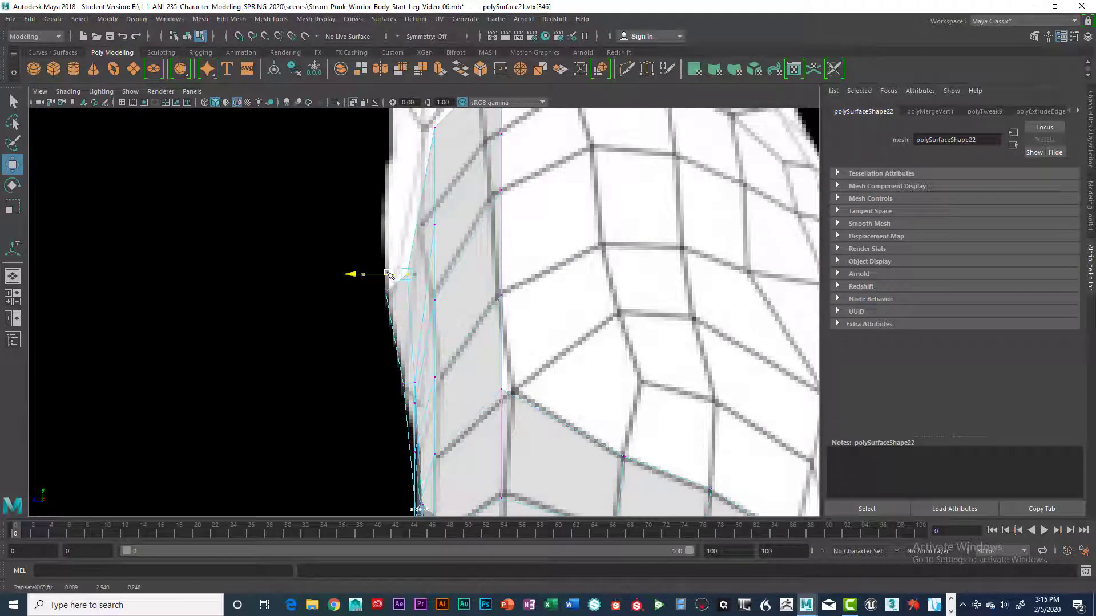
# Examine the front edge of the hip mesh and its upper inner vertices from several angles and in the side view
pyautogui.press('space')
pyautogui.press('space')
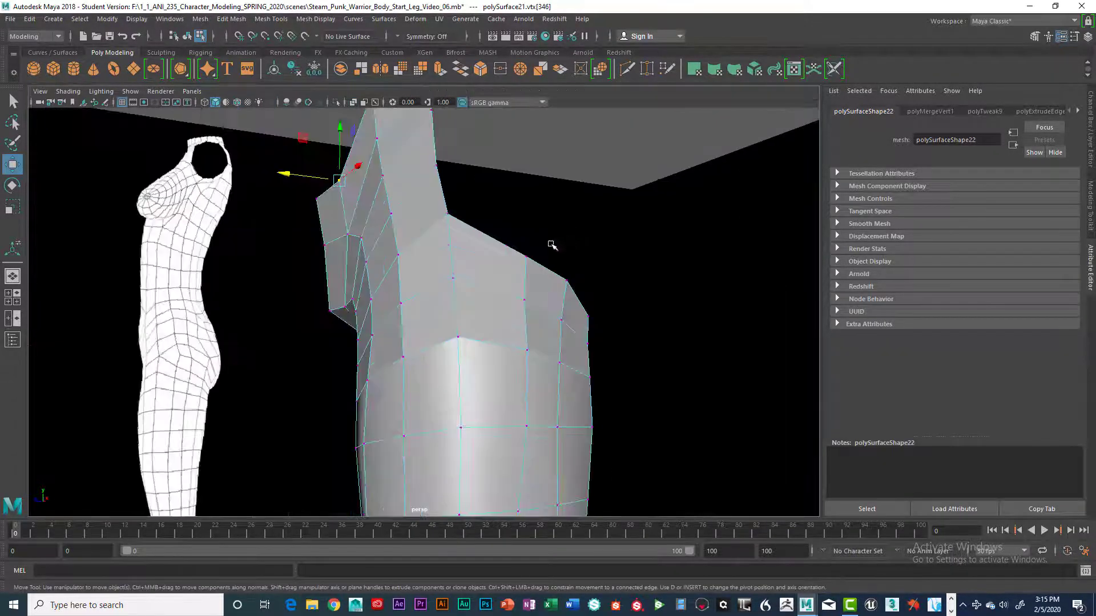
pyautogui.keyDown('alt'); pyautogui.moveTo(553, 244); pyautogui.dragTo(361, 299); pyautogui.keyUp('alt')
pyautogui.click(384, 323)
pyautogui.keyDown('alt'); pyautogui.moveTo(362, 299); pyautogui.dragTo(392, 323, button='middle'); pyautogui.keyUp('alt')
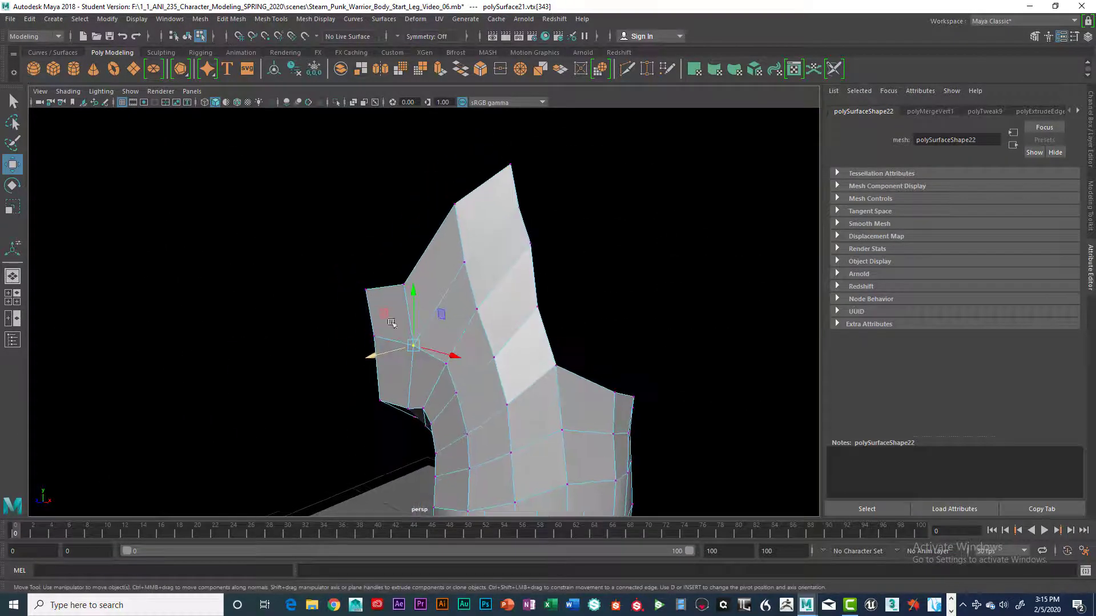
pyautogui.keyDown('alt'); pyautogui.moveTo(398, 345); pyautogui.dragTo(481, 323); pyautogui.keyUp('alt')
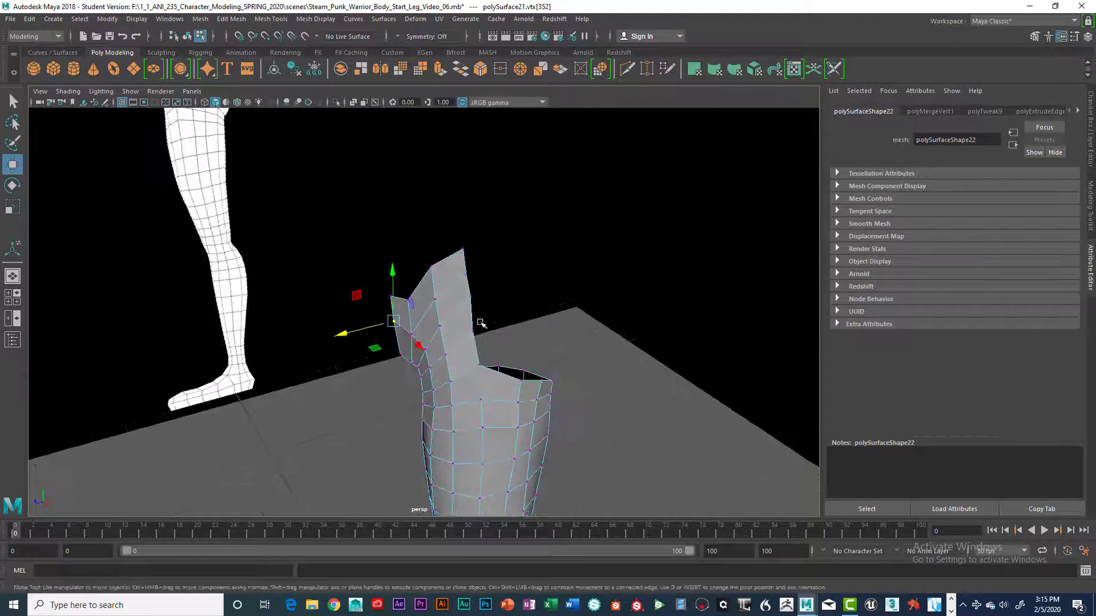
pyautogui.click(518, 278)
pyautogui.click(412, 334)
pyautogui.moveTo(396, 338); pyautogui.dragTo(422, 325)
pyautogui.click(422, 325)
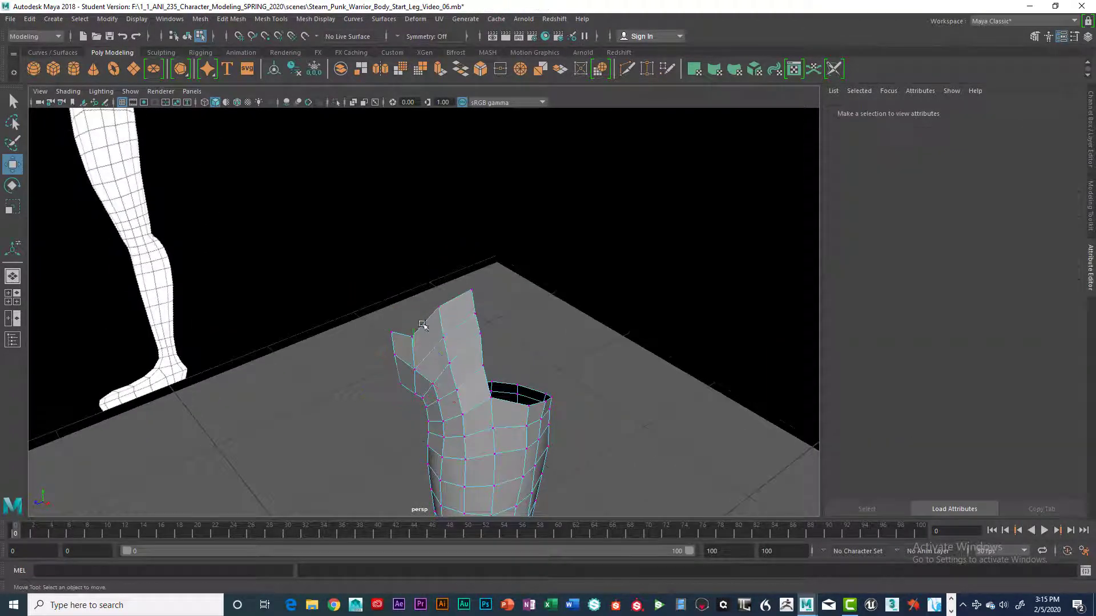
pyautogui.click(411, 340)
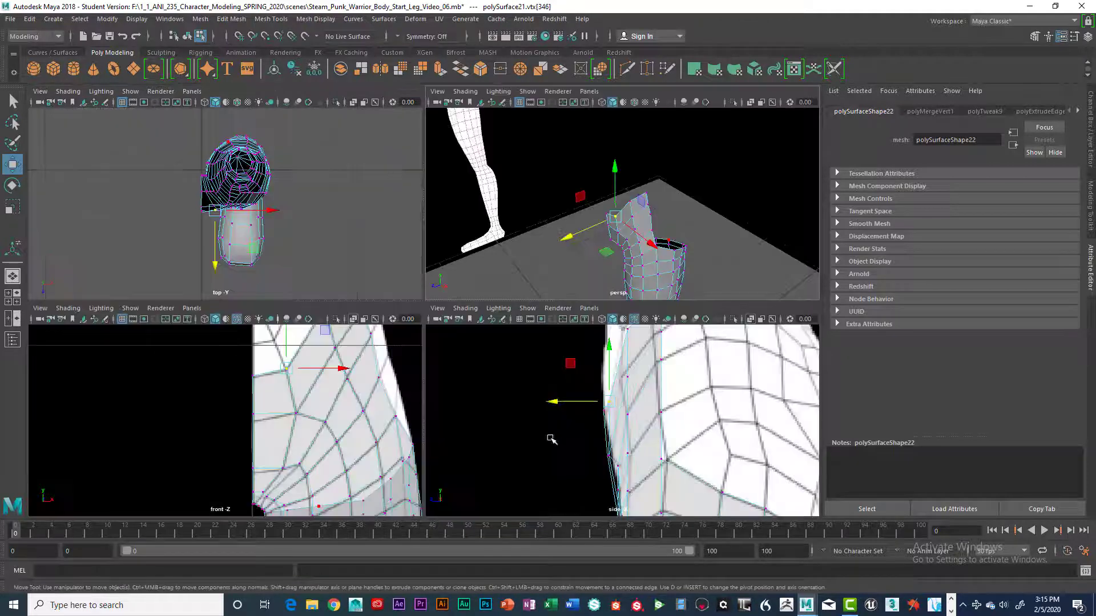
pyautogui.press('space')
pyautogui.press('space')
pyautogui.scroll(-4, 494, 326)
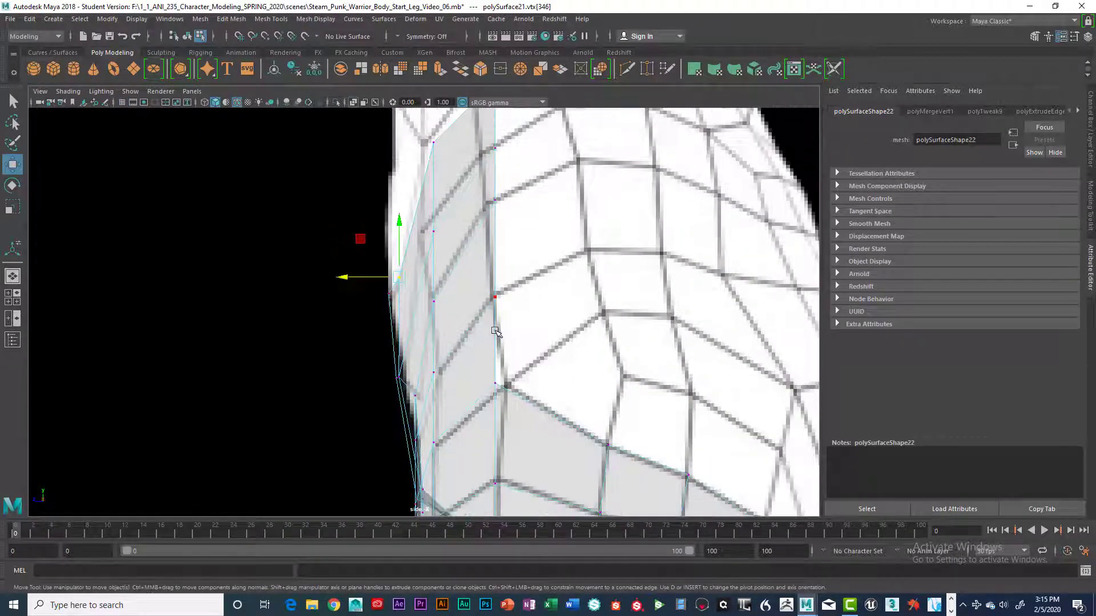
pyautogui.press('space')
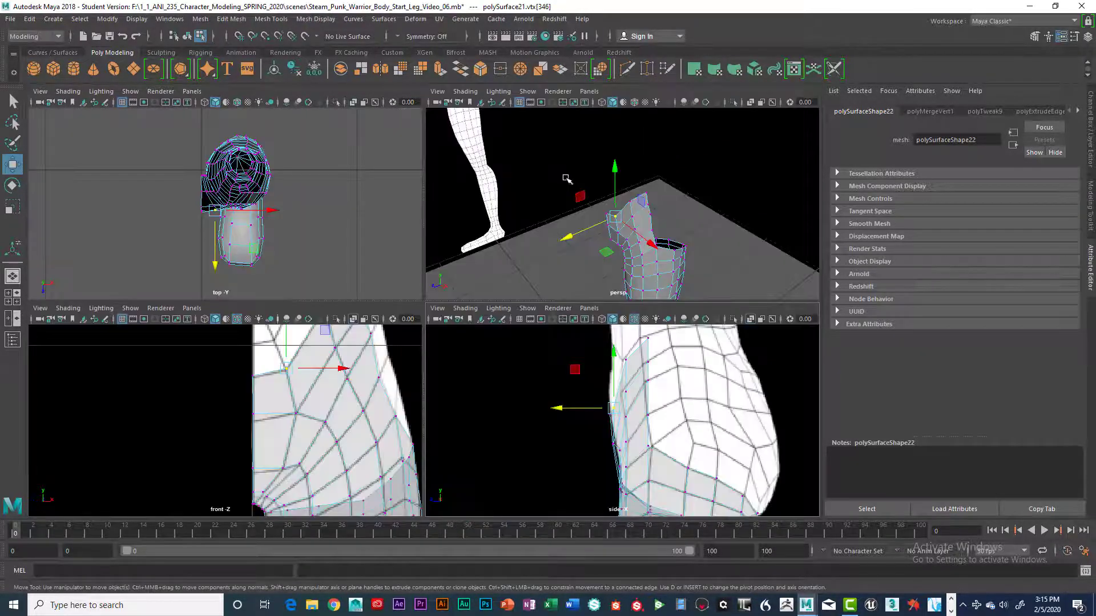
pyautogui.press('space')
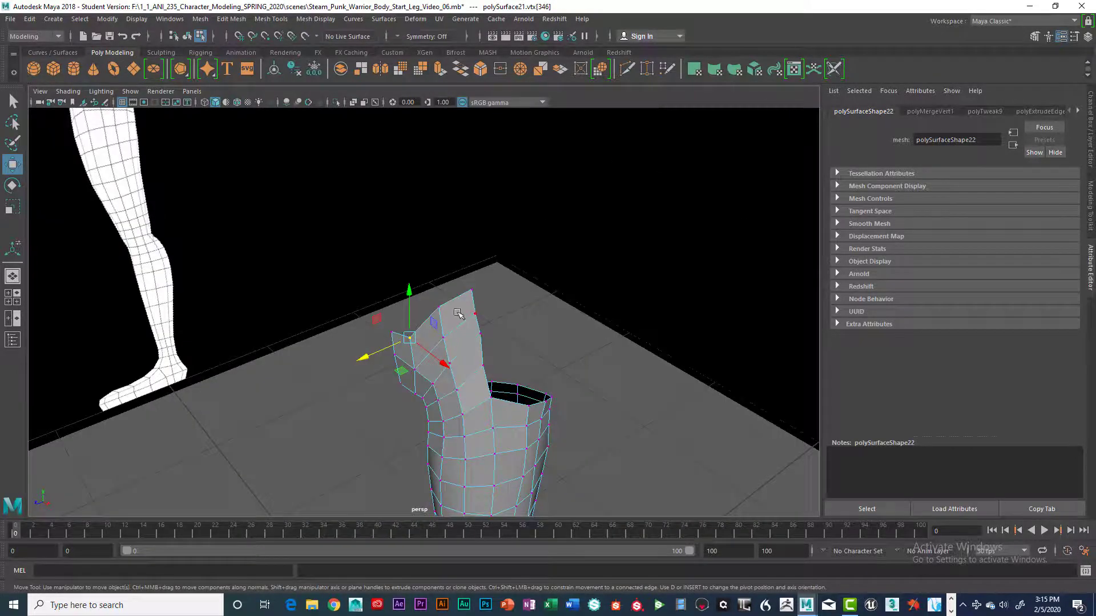
# Select the upper inner corner vertex of the tall hip strip and move it forward onto the reference wireframe in the side view
pyautogui.keyDown('alt'); pyautogui.moveTo(457, 312); pyautogui.dragTo(437, 297); pyautogui.keyUp('alt')
pyautogui.click(413, 285)
pyautogui.press('space')
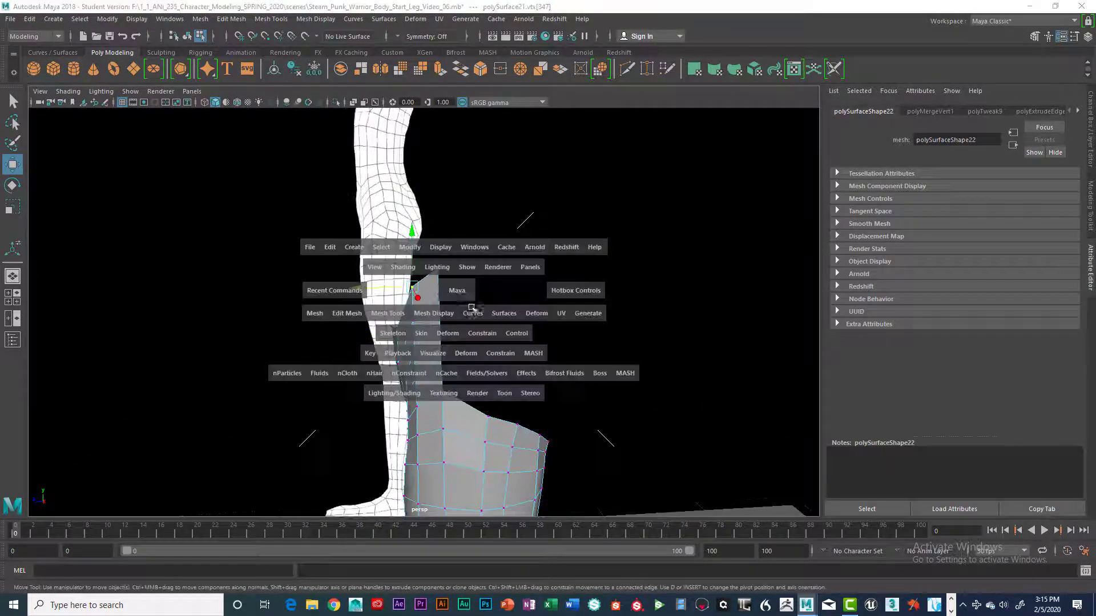
pyautogui.scroll(8, 622, 378)
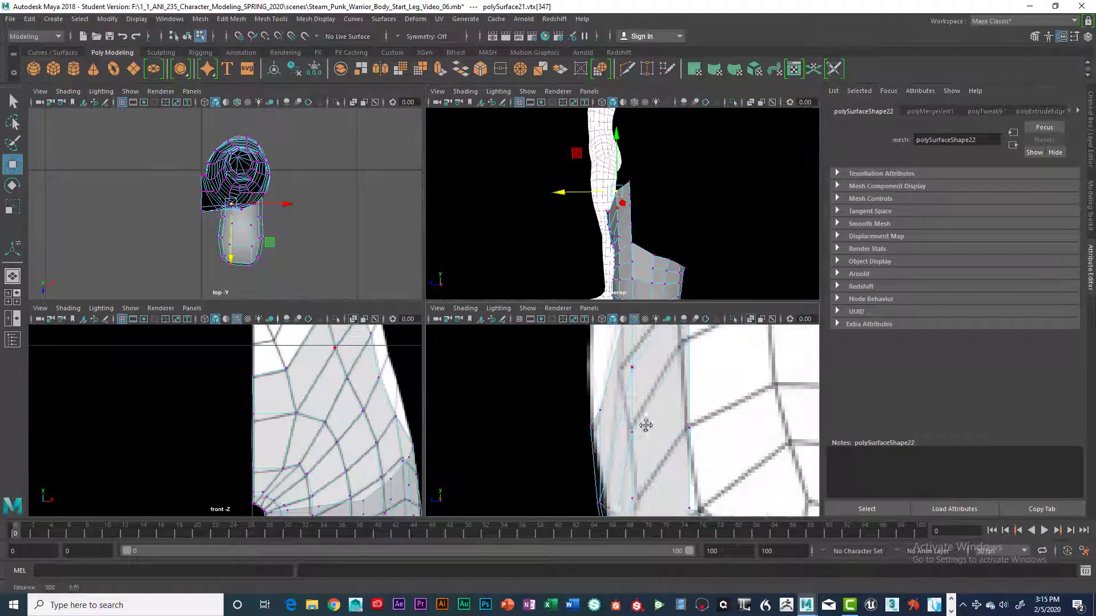
pyautogui.moveTo(608, 409); pyautogui.dragTo(597, 411)
# In the side view, move the top two vertices of the hip strip's rear edge onto the matching reference wireframe intersections
pyautogui.click(673, 354)
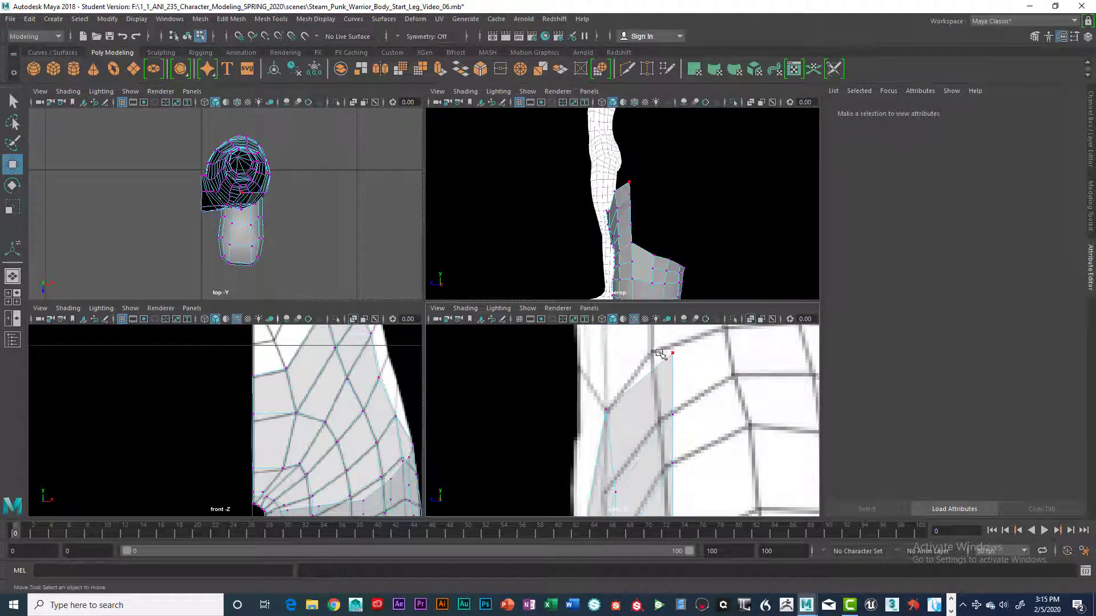
pyautogui.click(670, 355)
pyautogui.moveTo(672, 354); pyautogui.dragTo(655, 353)
pyautogui.click(673, 415)
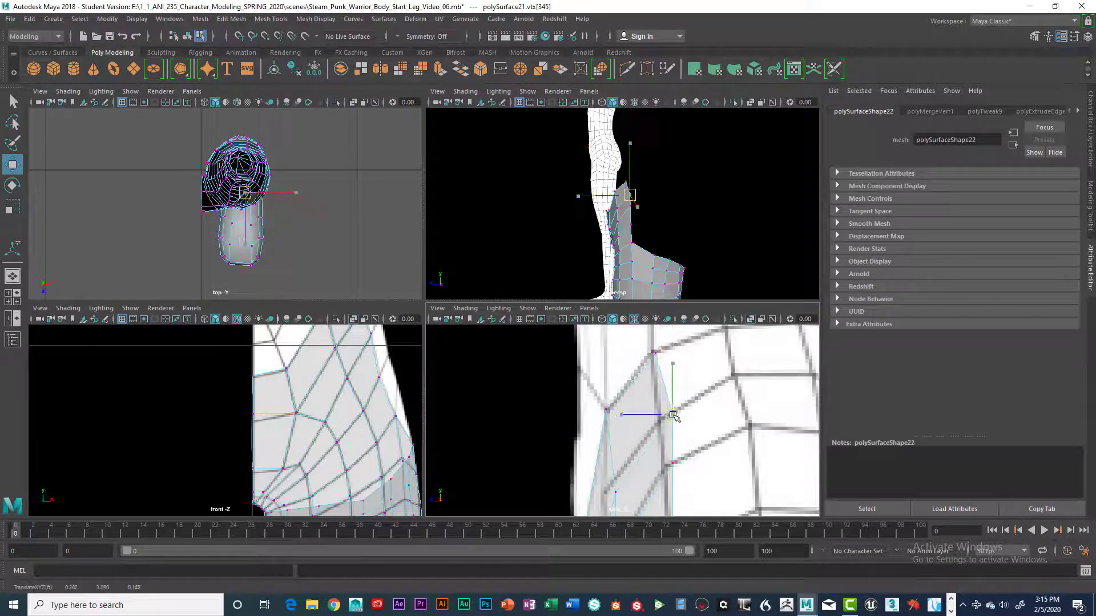
pyautogui.moveTo(673, 415); pyautogui.dragTo(662, 420)
# Align the third vertex down the hip strip's rear edge with its reference wireframe intersection in the side view
pyautogui.keyDown('alt'); pyautogui.moveTo(688, 396); pyautogui.dragTo(685, 336, button='middle'); pyautogui.keyUp('alt')
pyautogui.keyDown('alt'); pyautogui.moveTo(687, 376); pyautogui.dragTo(689, 313, button='middle'); pyautogui.keyUp('alt')
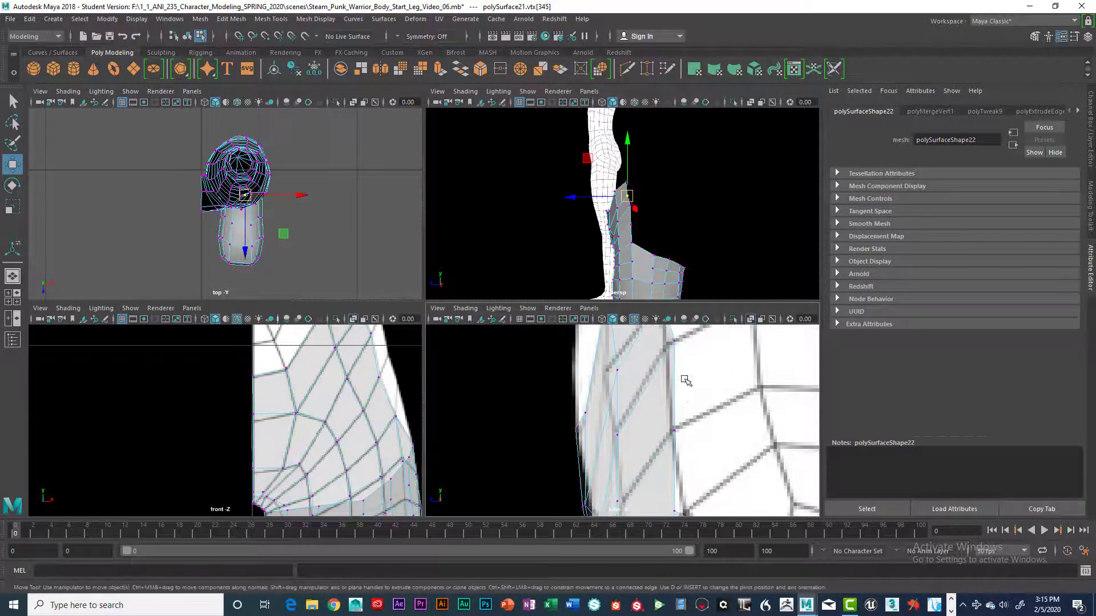
pyautogui.keyDown('alt'); pyautogui.moveTo(683, 398); pyautogui.dragTo(685, 418, button='middle'); pyautogui.keyUp('alt')
pyautogui.click(676, 361)
pyautogui.moveTo(675, 362); pyautogui.dragTo(670, 368)
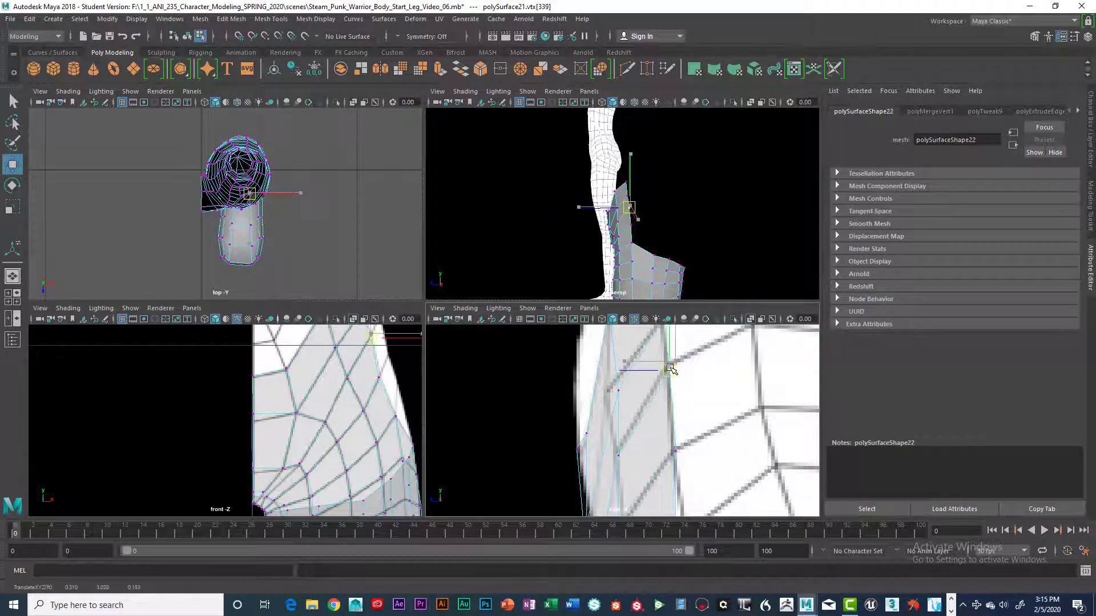
# Move the lowest vertex of the hip strip's rear edge onto its reference wireframe intersection in the side view
pyautogui.keyDown('alt'); pyautogui.moveTo(689, 395); pyautogui.dragTo(687, 337, button='middle'); pyautogui.keyUp('alt')
pyautogui.keyDown('alt'); pyautogui.moveTo(695, 451); pyautogui.dragTo(691, 401, button='middle'); pyautogui.keyUp('alt')
pyautogui.click(673, 426)
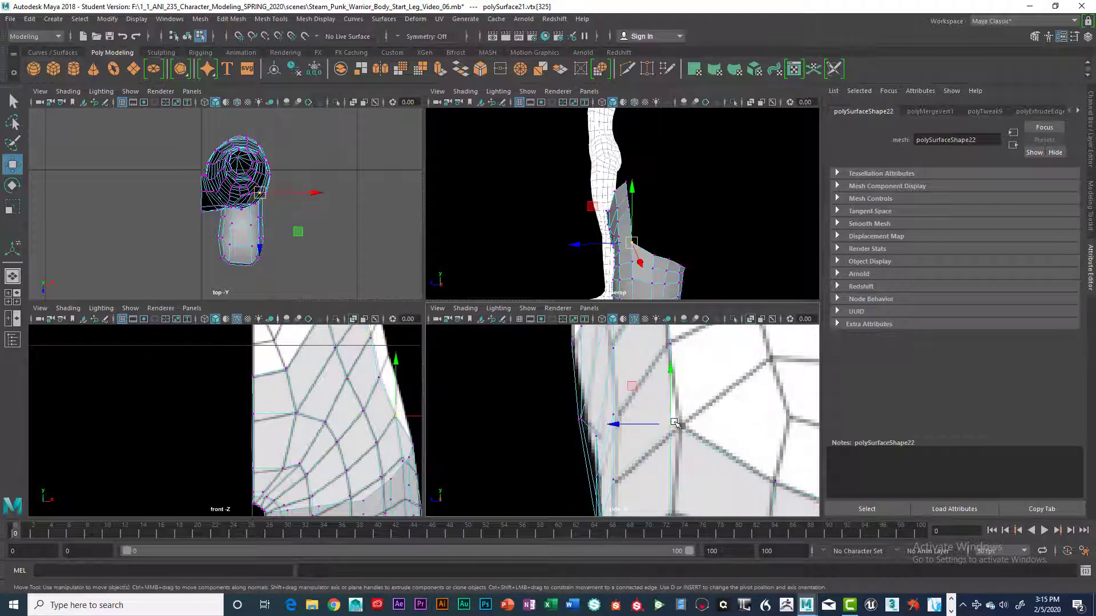
pyautogui.scroll(-2, 722, 386)
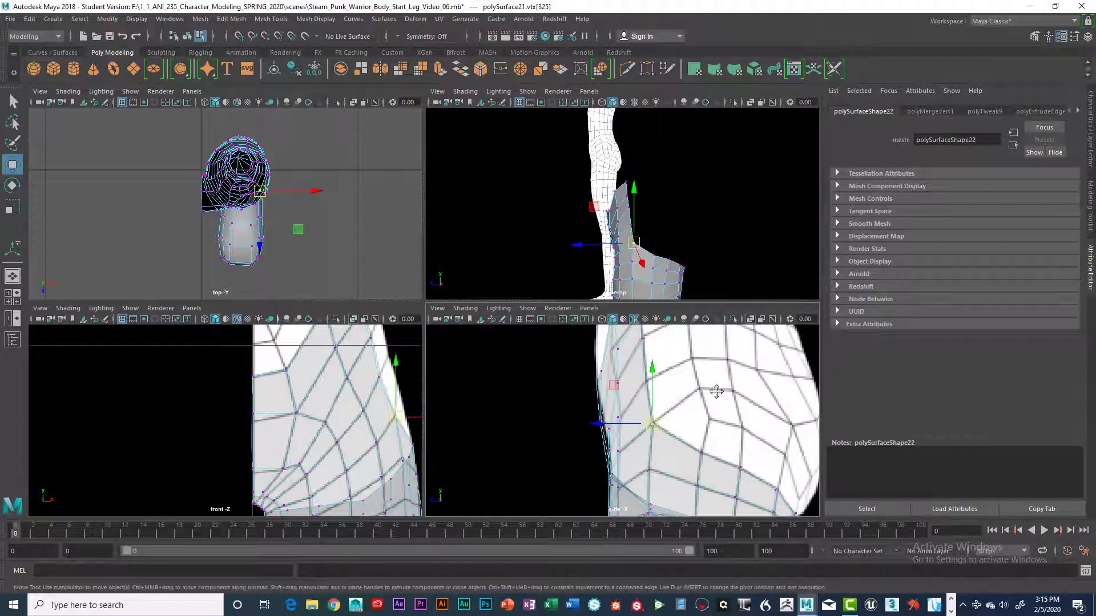
# Extrude the hip strip's four upper rear border edges backward in the side view, approximately to the next reference wireframe column
pyautogui.keyDown('alt'); pyautogui.moveTo(717, 391); pyautogui.dragTo(704, 433, button='middle'); pyautogui.keyUp('alt')
pyautogui.keyDown('alt'); pyautogui.moveTo(704, 428); pyautogui.dragTo(705, 406); pyautogui.keyUp('alt')
pyautogui.scroll(-1, 704, 404)
pyautogui.keyDown('alt'); pyautogui.moveTo(709, 394); pyautogui.dragTo(703, 418, button='middle'); pyautogui.keyUp('alt')
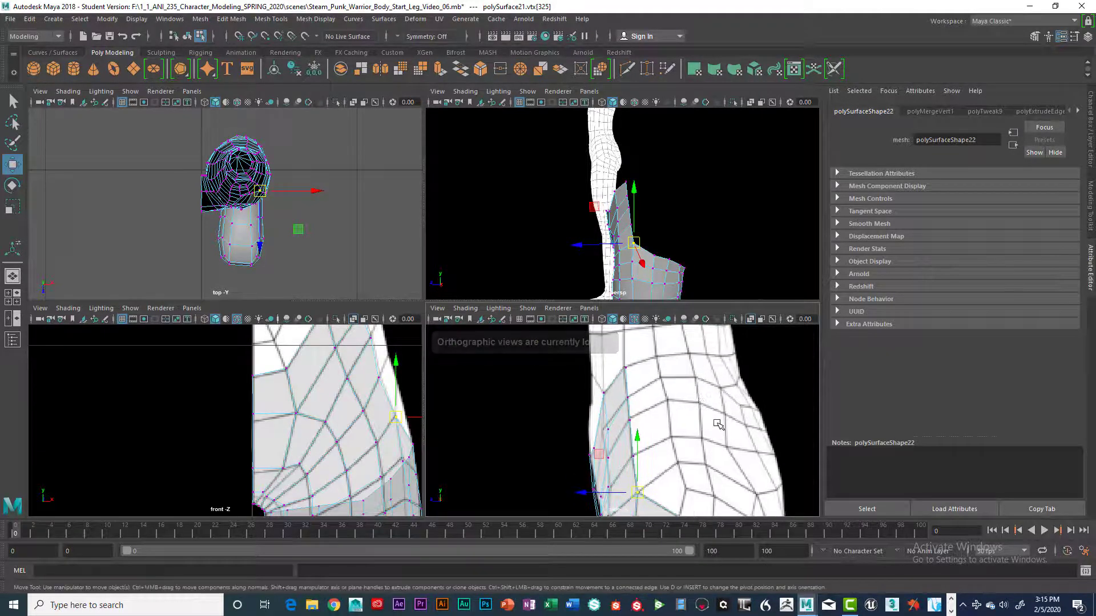
pyautogui.press('space')
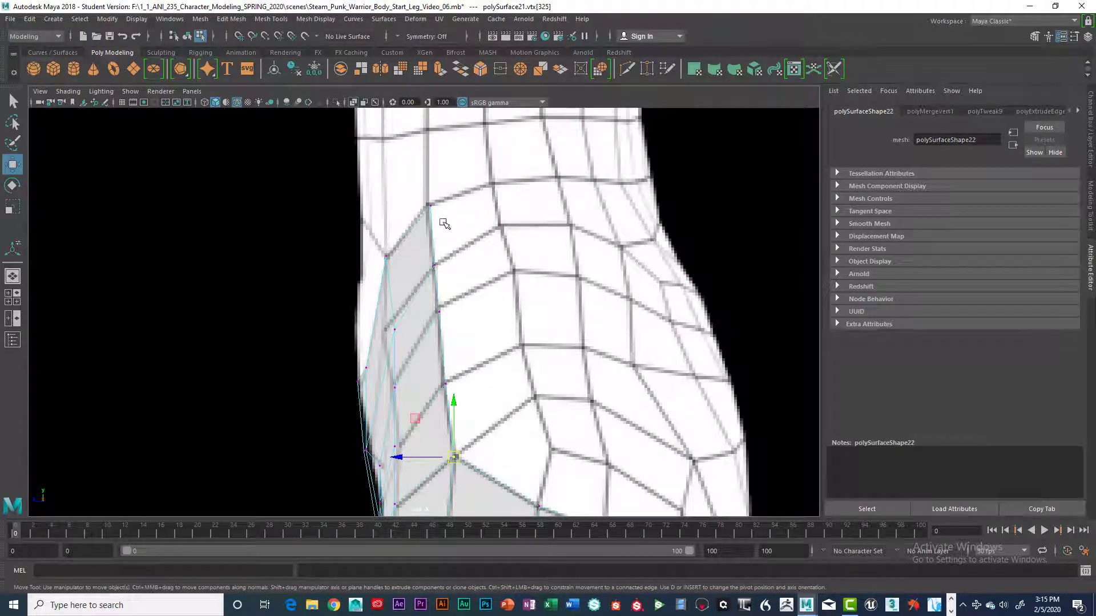
pyautogui.keyDown('alt'); pyautogui.moveTo(539, 300); pyautogui.dragTo(578, 318, button='middle'); pyautogui.keyUp('alt')
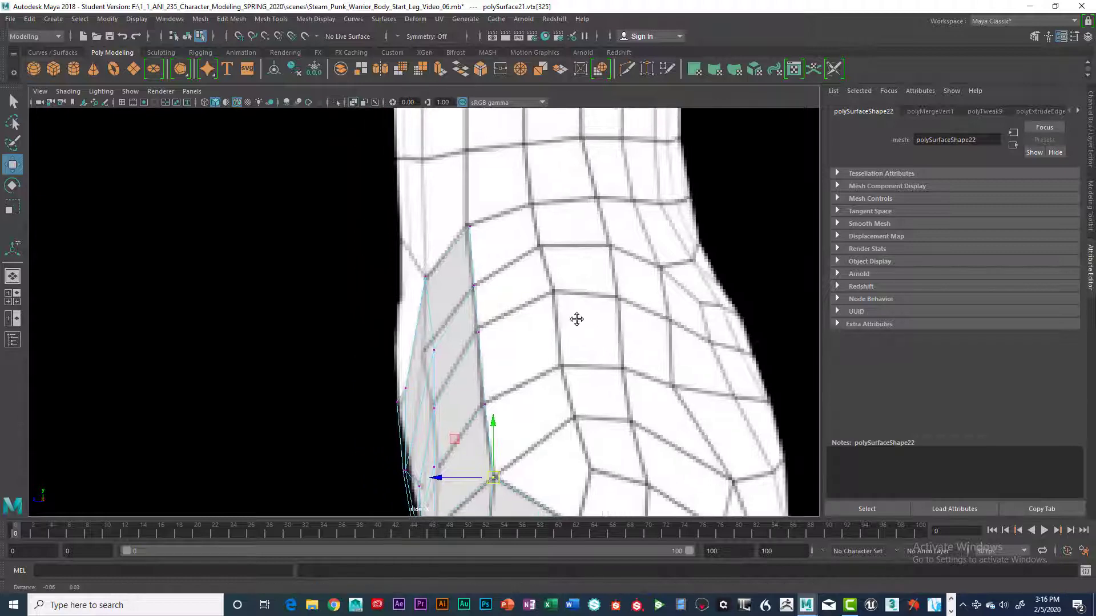
pyautogui.rightClick(468, 239)
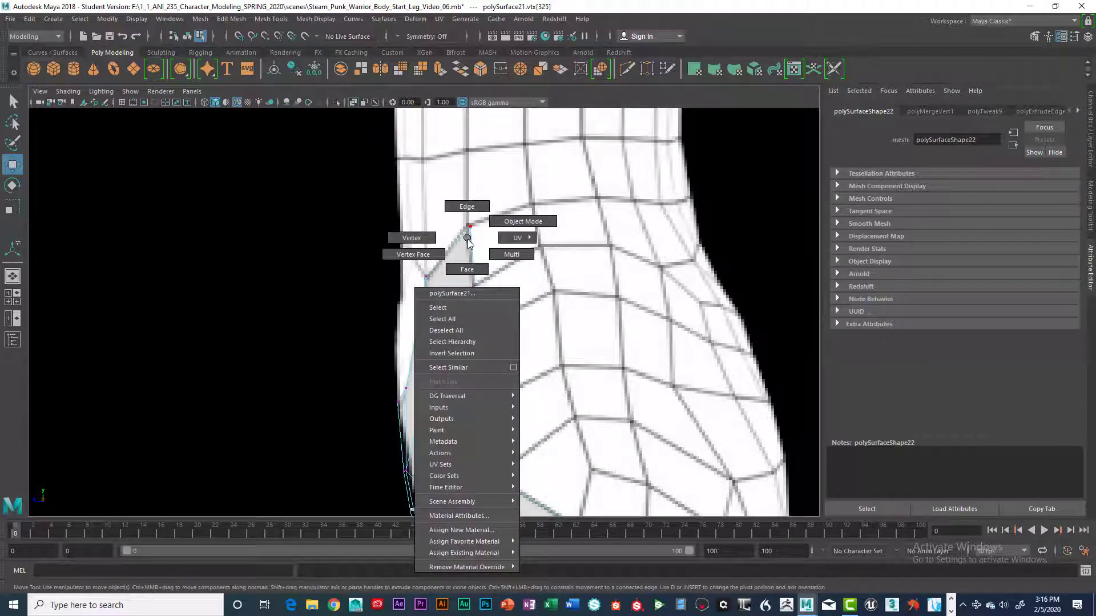
pyautogui.click(467, 207)
pyautogui.click(477, 316)
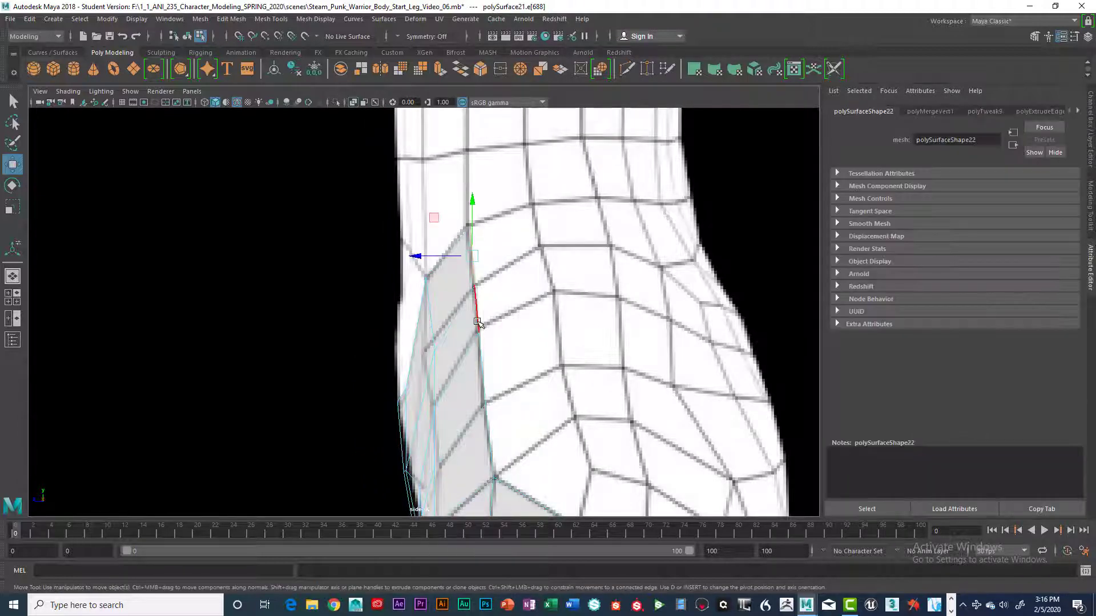
pyautogui.press('q')
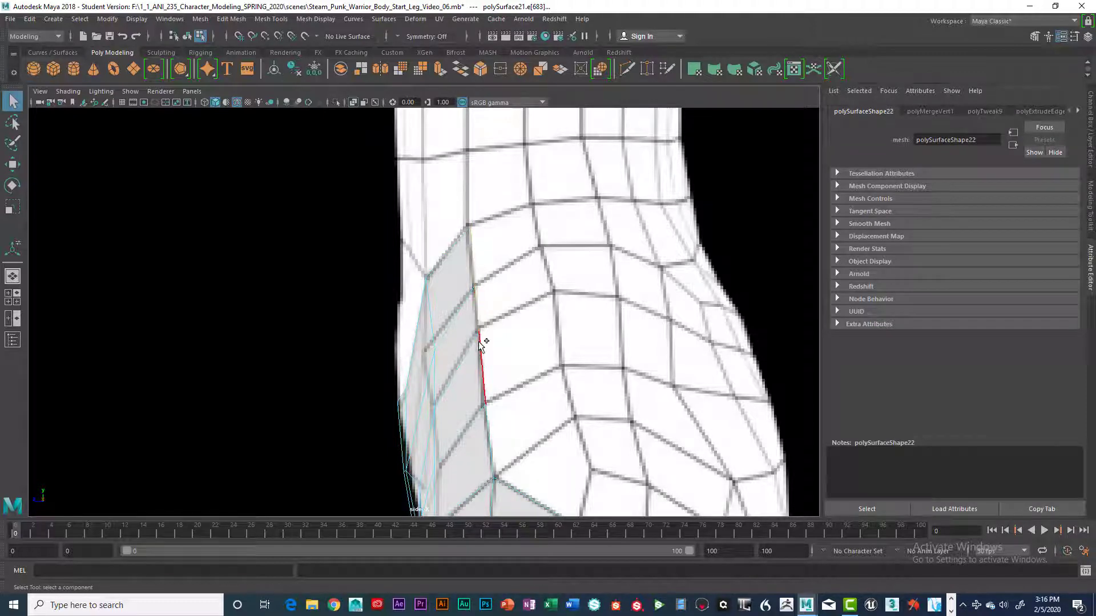
pyautogui.click(488, 429)
pyautogui.keyDown('alt'); pyautogui.moveTo(554, 429); pyautogui.dragTo(575, 324, button='middle'); pyautogui.keyUp('alt')
pyautogui.scroll(-5, 573, 365)
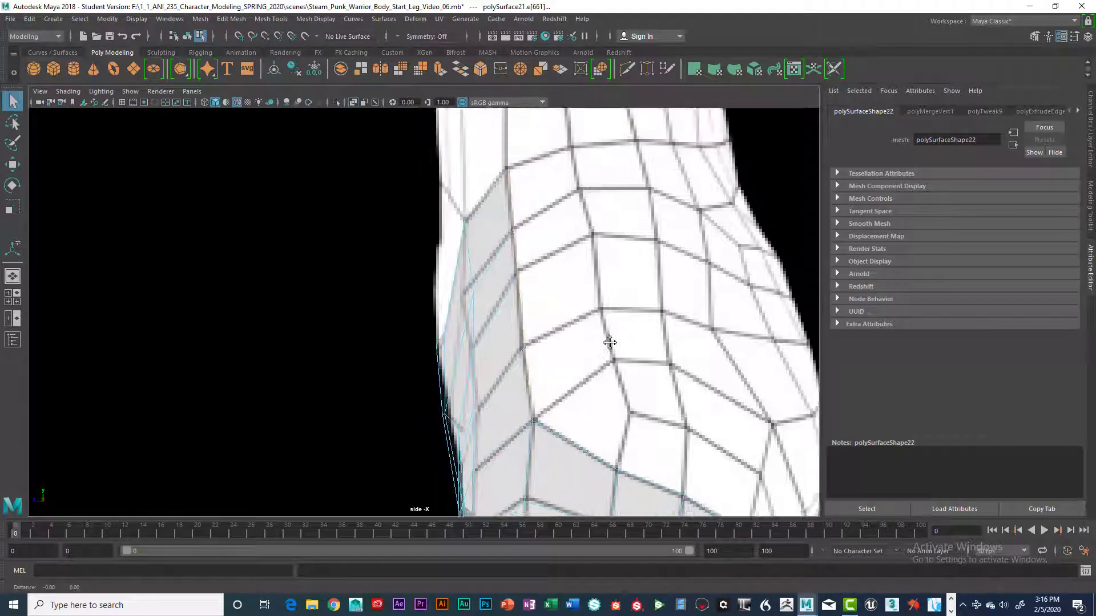
pyautogui.scroll(5, 576, 239)
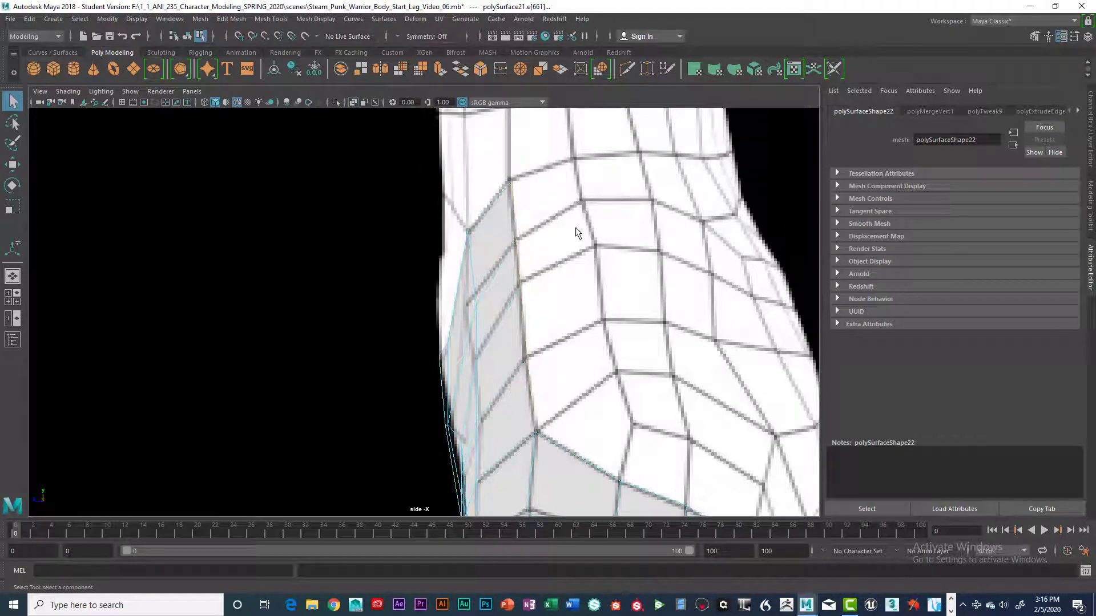
pyautogui.hotkey('ctrl', 'e')
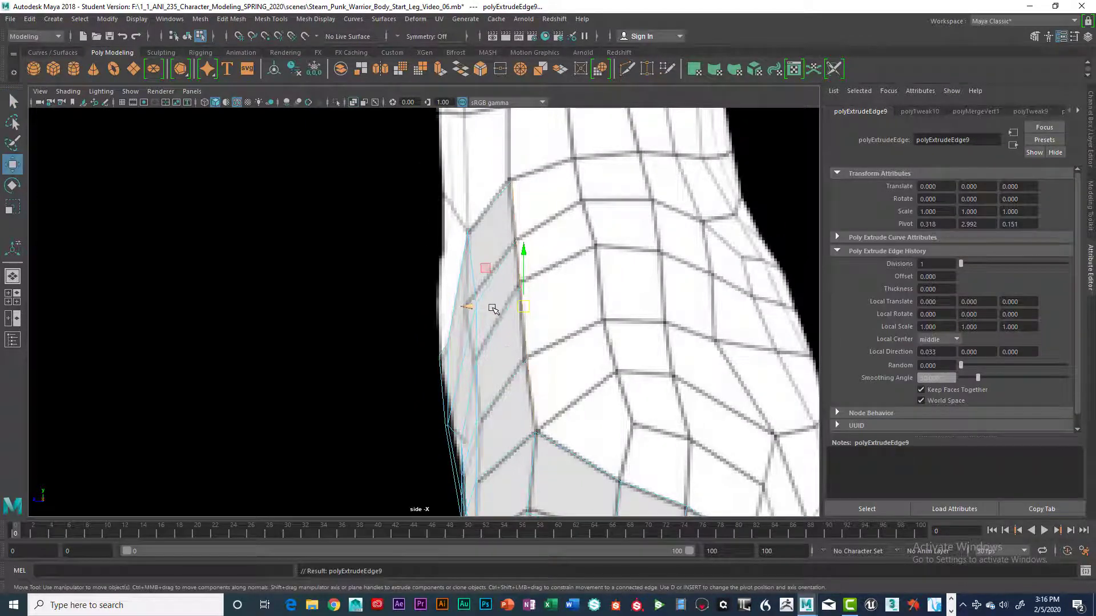
pyautogui.moveTo(482, 309); pyautogui.dragTo(590, 284)
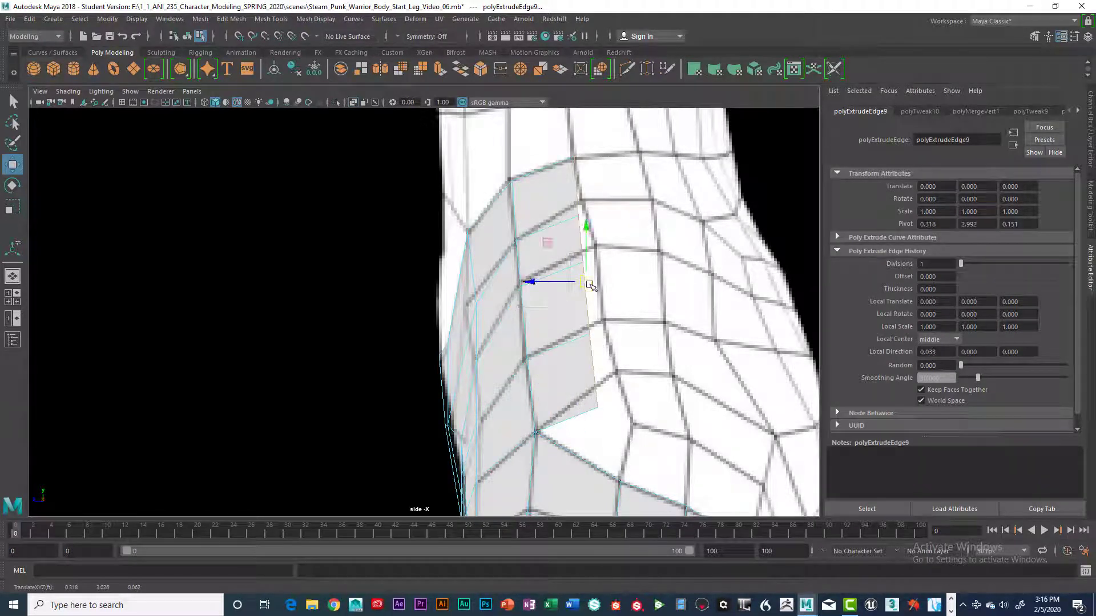
# Shift the extruded border edges outward along X in the top view and refine their sideways position in the perspective view
pyautogui.press('space')
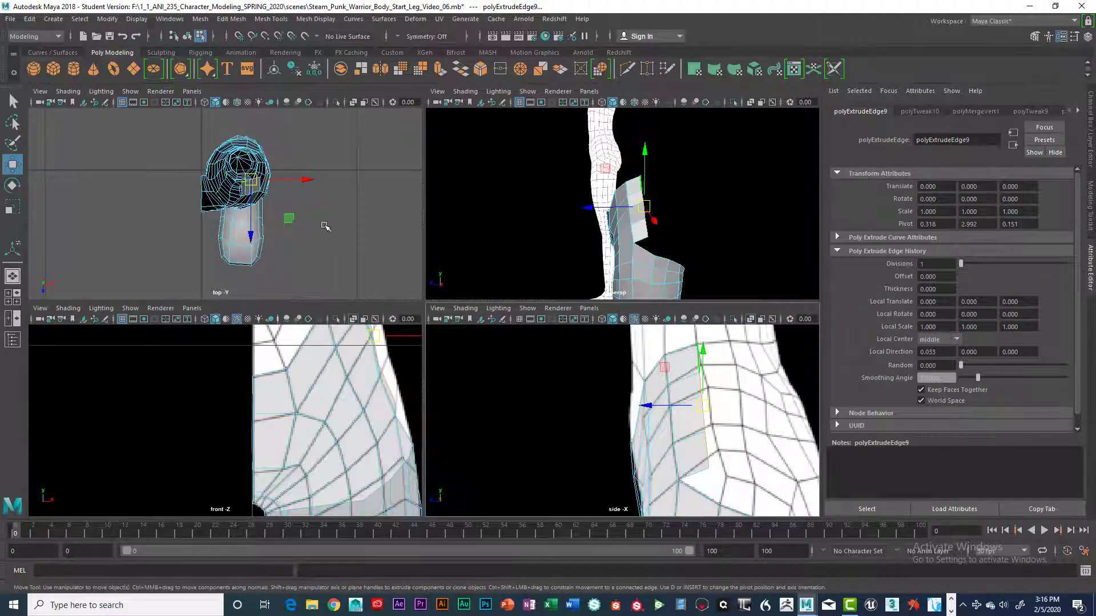
pyautogui.press('space')
pyautogui.scroll(5, 551, 268)
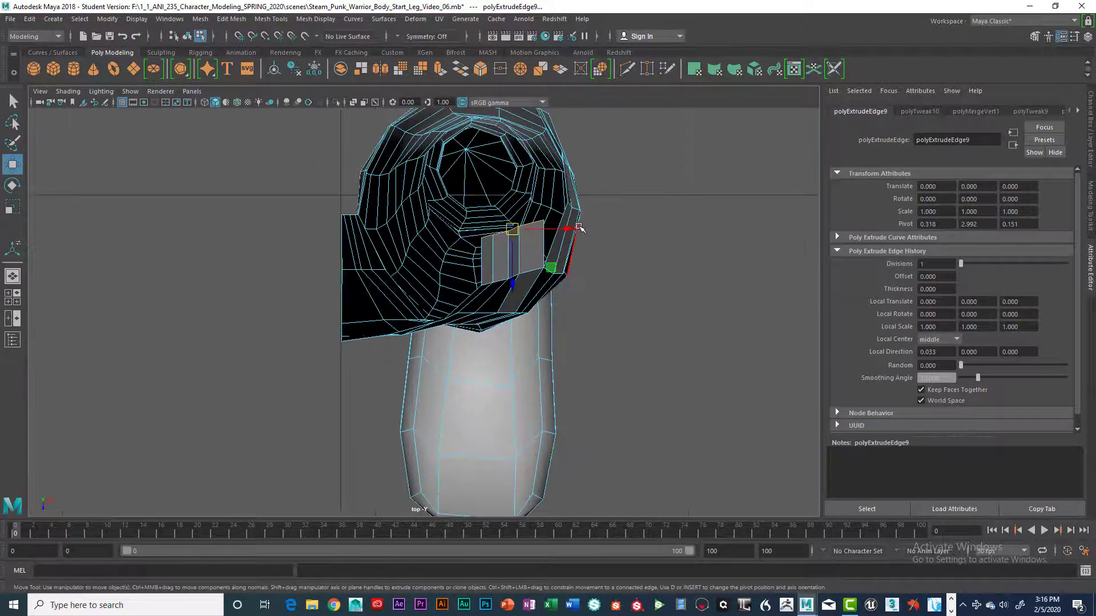
pyautogui.moveTo(579, 228); pyautogui.dragTo(582, 231)
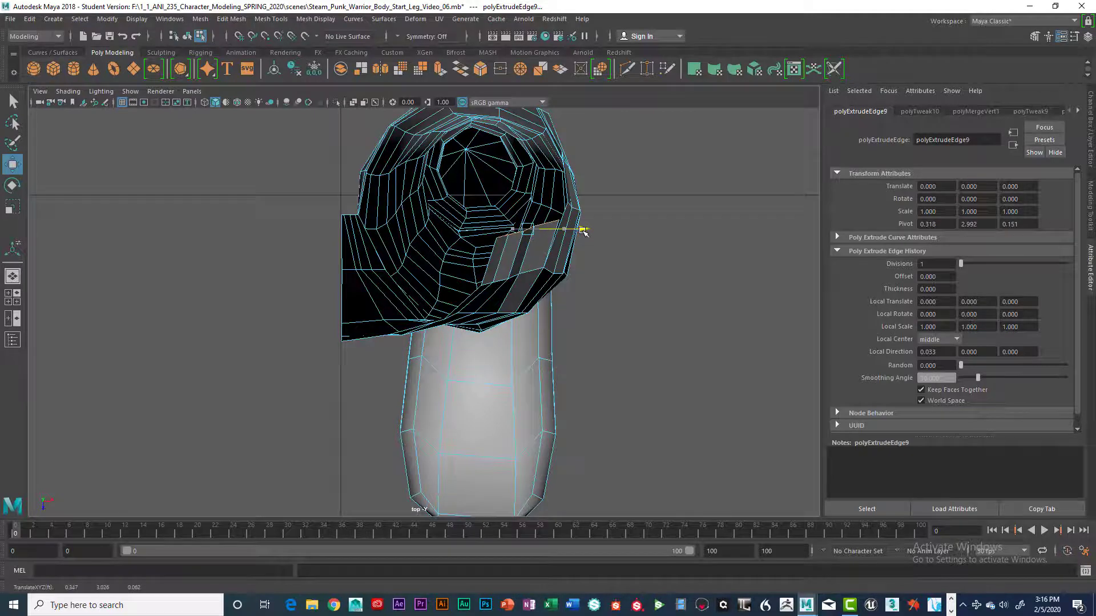
pyautogui.press('space')
pyautogui.press('space')
pyautogui.keyDown('alt'); pyautogui.moveTo(607, 306); pyautogui.dragTo(445, 325); pyautogui.keyUp('alt')
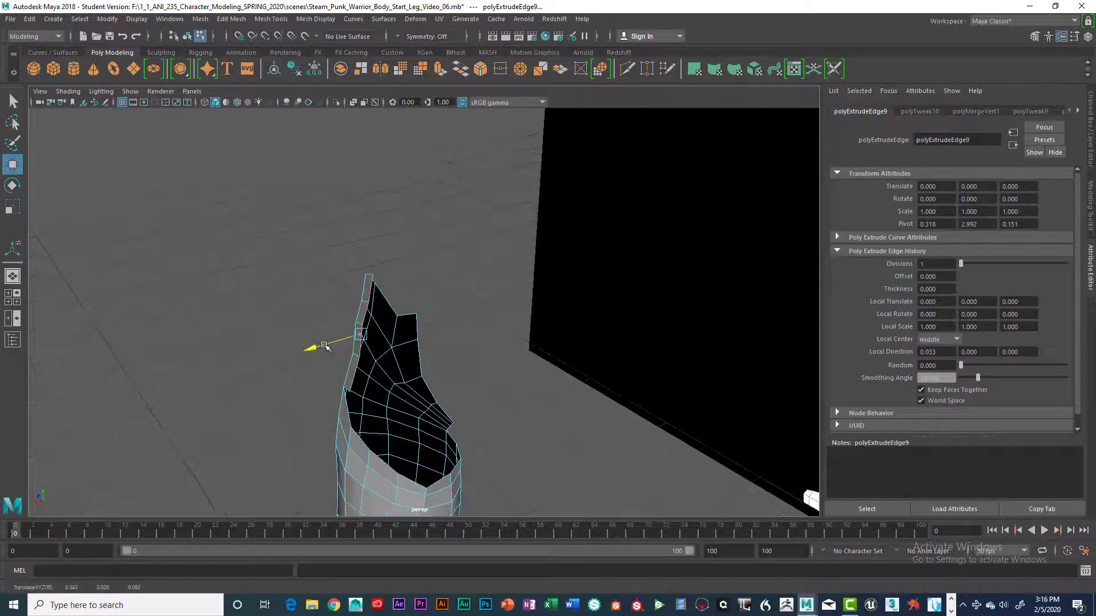
pyautogui.moveTo(325, 346); pyautogui.dragTo(460, 384)
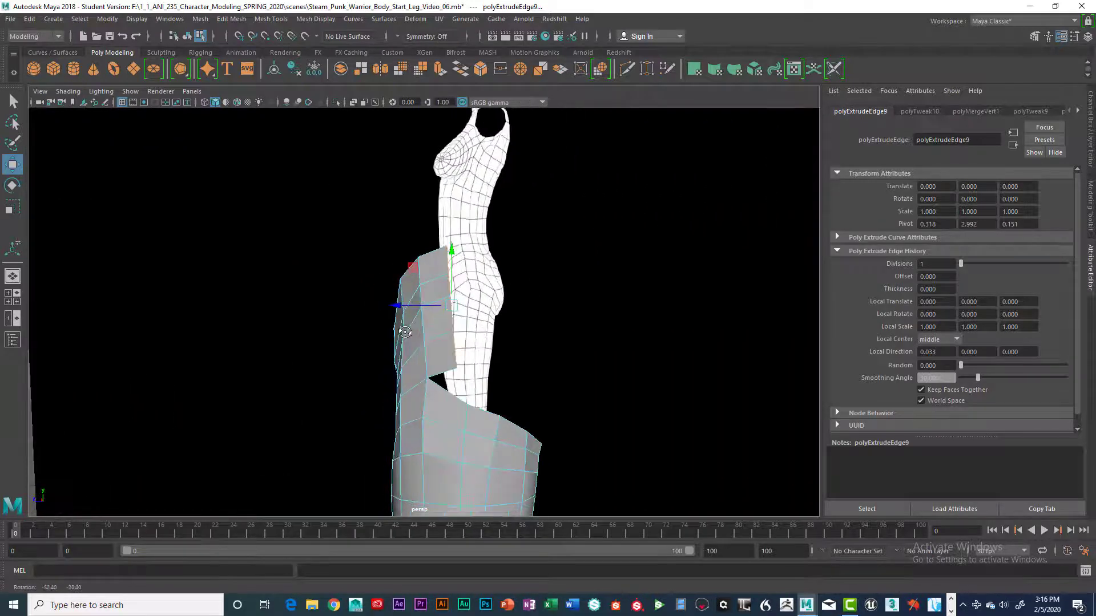
# In the side view, move the four vertices below the top of the new column's rear edge onto their reference wireframe intersections
pyautogui.press('space')
pyautogui.press('space')
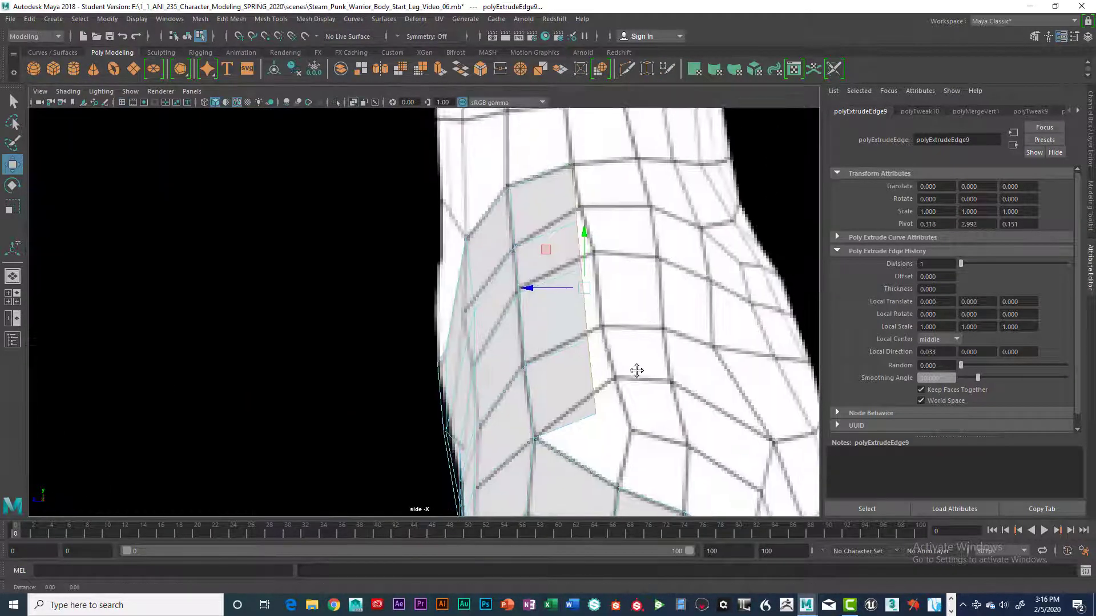
pyautogui.moveTo(543, 187); pyautogui.dragTo(582, 208, button='right')
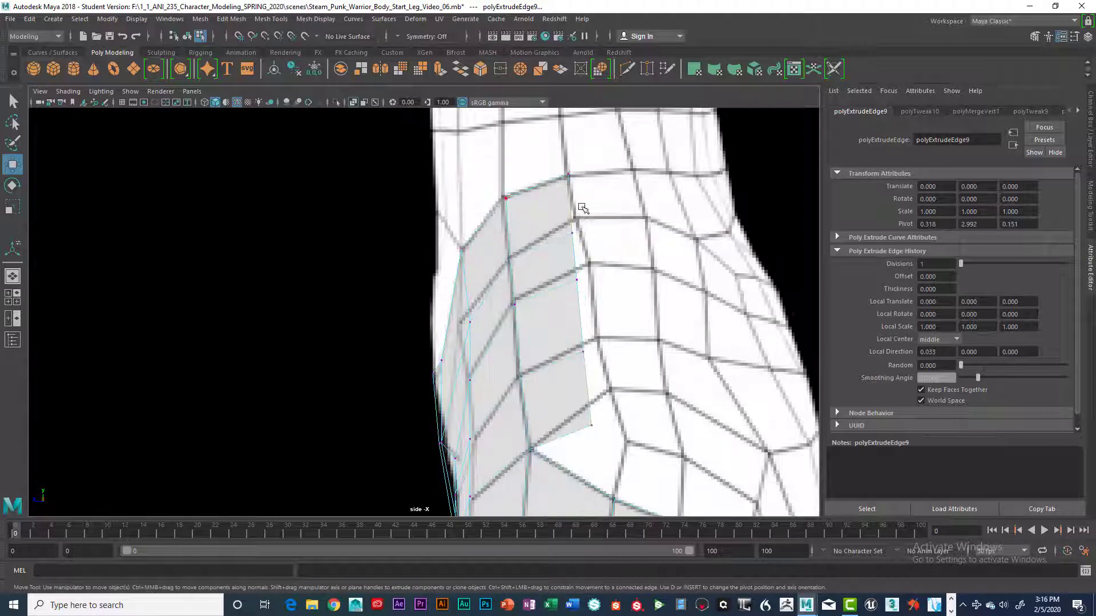
pyautogui.moveTo(567, 216)
pyautogui.mouseDown()
pyautogui.moveTo(585, 245)
pyautogui.moveTo(579, 222)
pyautogui.mouseUp()
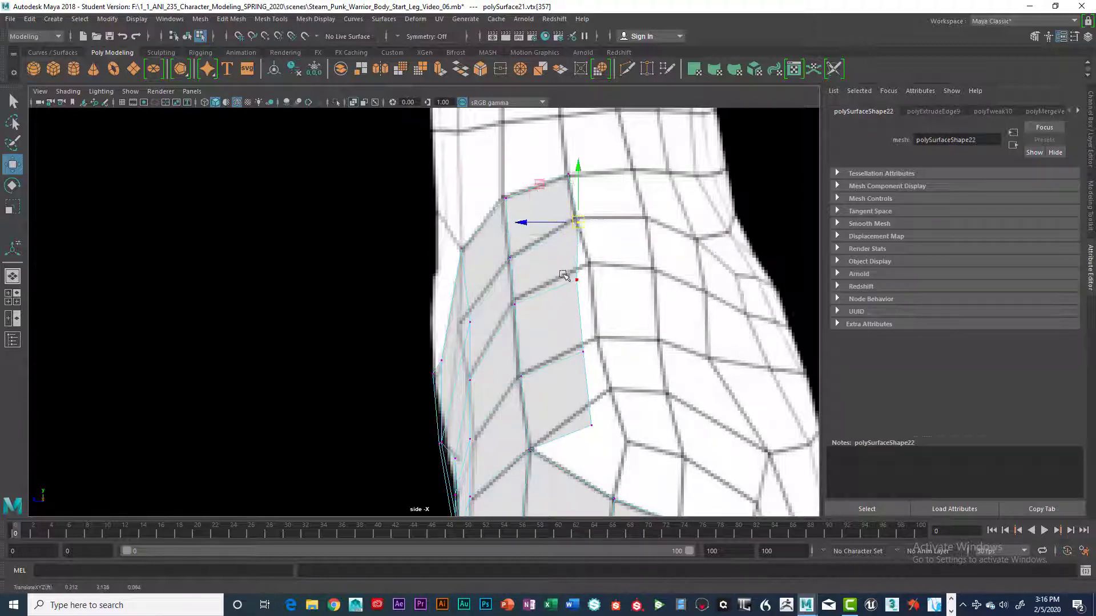
pyautogui.moveTo(562, 272); pyautogui.dragTo(587, 290)
pyautogui.moveTo(578, 280); pyautogui.dragTo(588, 263)
pyautogui.moveTo(583, 351); pyautogui.dragTo(598, 341)
pyautogui.click(591, 426)
pyautogui.moveTo(592, 427); pyautogui.dragTo(610, 389)
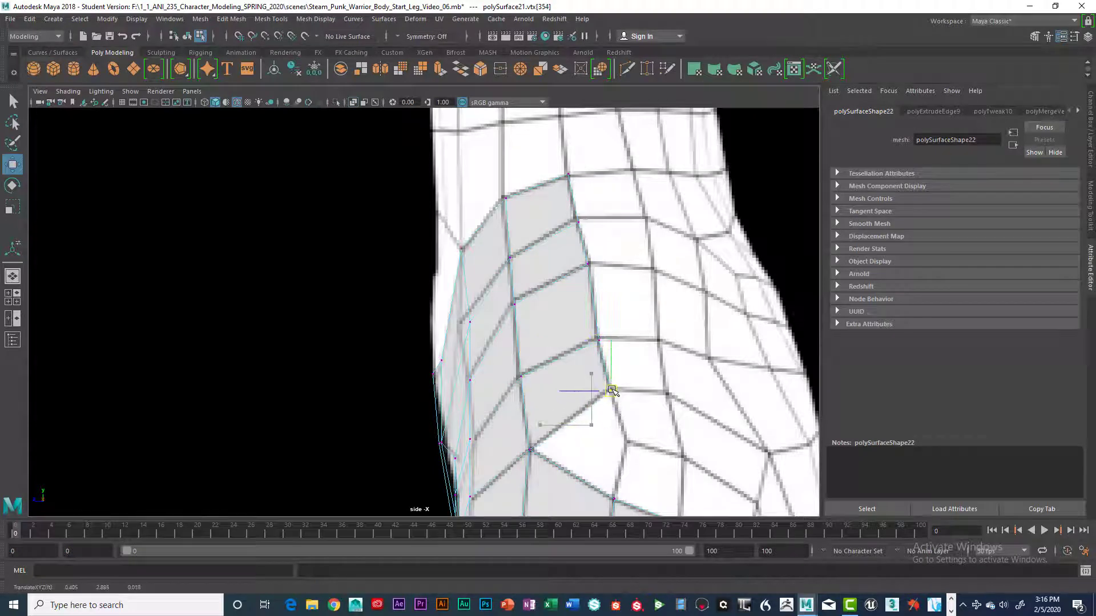
# In the front view, align the bottom, next-higher and top vertices of the new column's rear edge with the reference silhouette
pyautogui.press('space')
pyautogui.press('space')
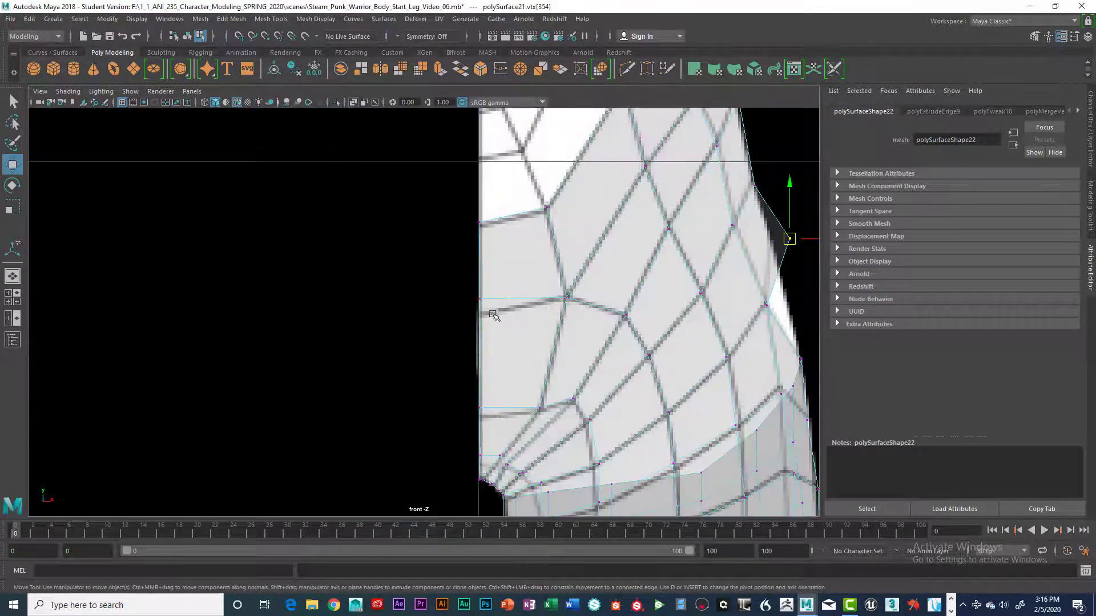
pyautogui.keyDown('alt'); pyautogui.moveTo(494, 317); pyautogui.dragTo(402, 374, button='middle'); pyautogui.keyUp('alt')
pyautogui.scroll(-1, 532, 337)
pyautogui.keyDown('alt'); pyautogui.moveTo(545, 332); pyautogui.dragTo(509, 372, button='middle'); pyautogui.keyUp('alt')
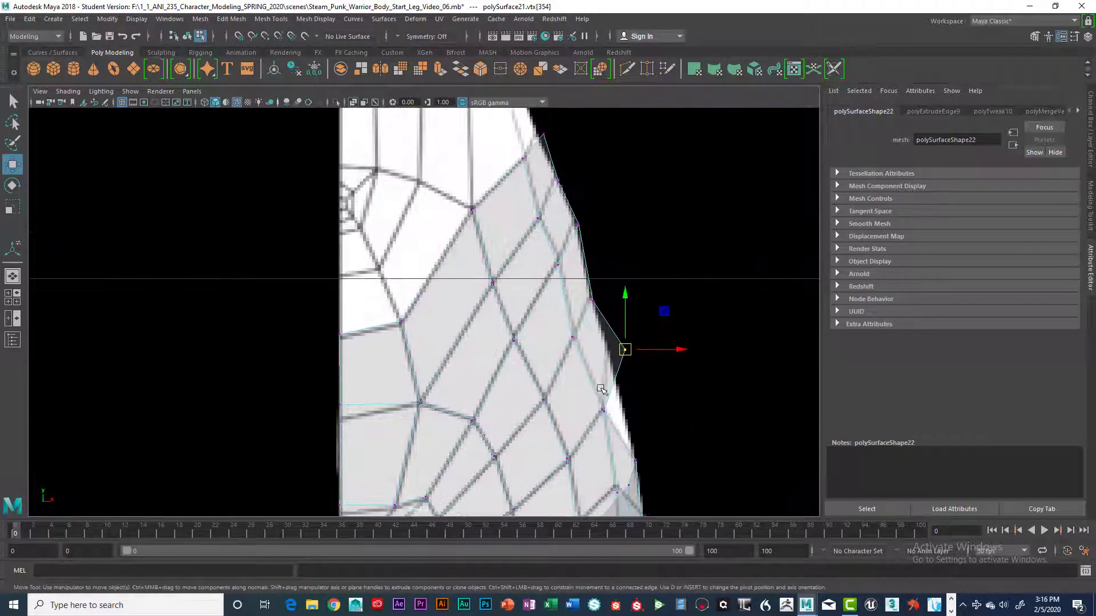
pyautogui.moveTo(628, 345); pyautogui.dragTo(615, 366)
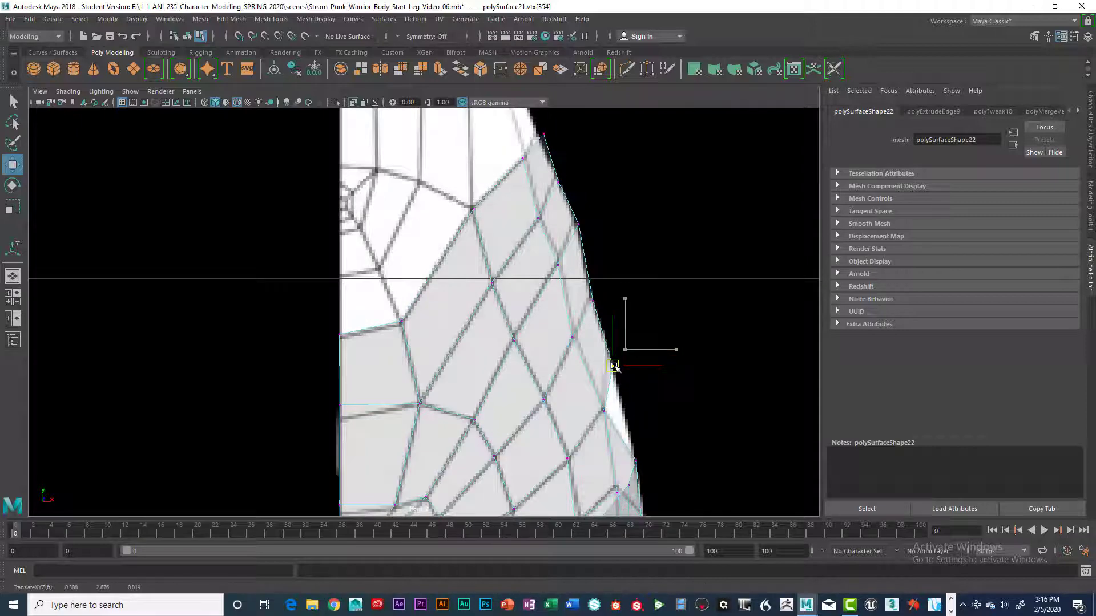
pyautogui.click(593, 299)
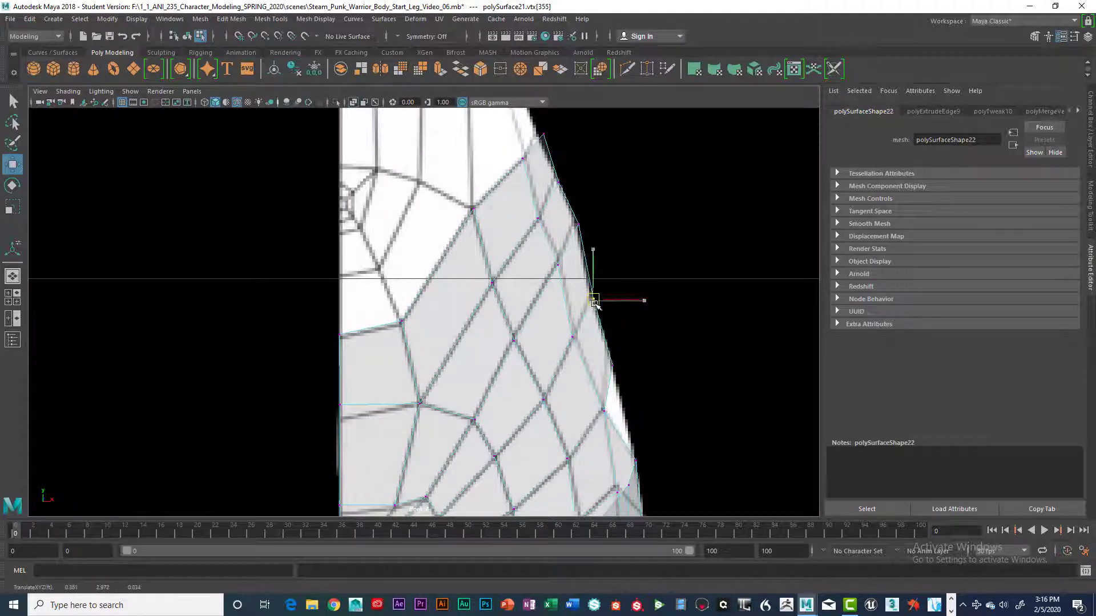
pyautogui.click(612, 365)
pyautogui.moveTo(612, 366); pyautogui.dragTo(615, 363)
pyautogui.keyDown('alt'); pyautogui.moveTo(584, 227); pyautogui.dragTo(587, 293, button='middle'); pyautogui.keyUp('alt')
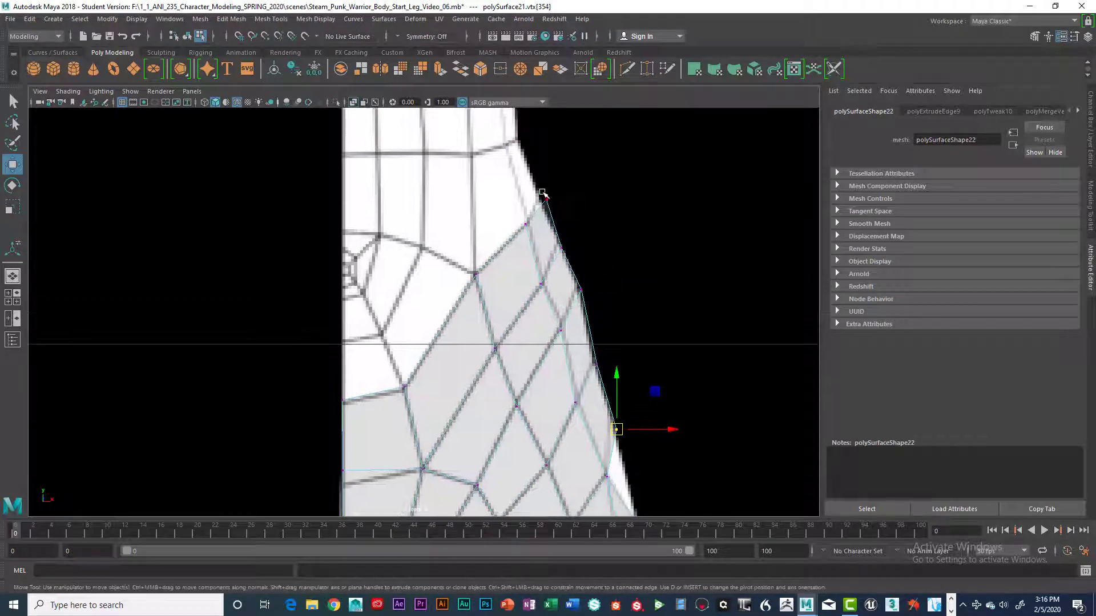
pyautogui.click(542, 194)
# Move the new column's lowest rear vertex back up onto its reference wireframe intersection in the side view
pyautogui.press('space')
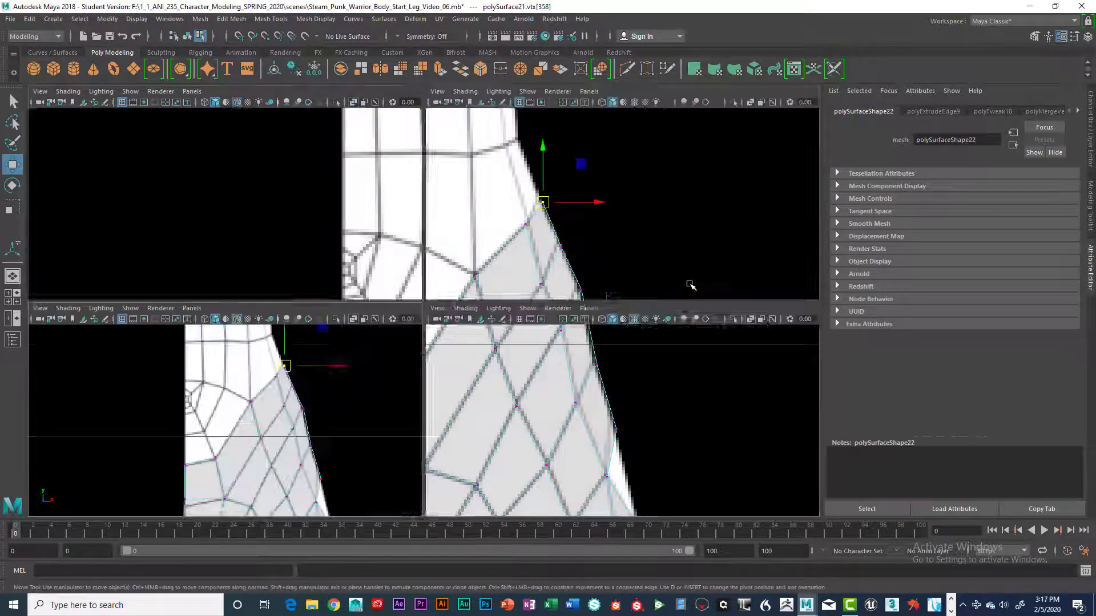
pyautogui.press('space')
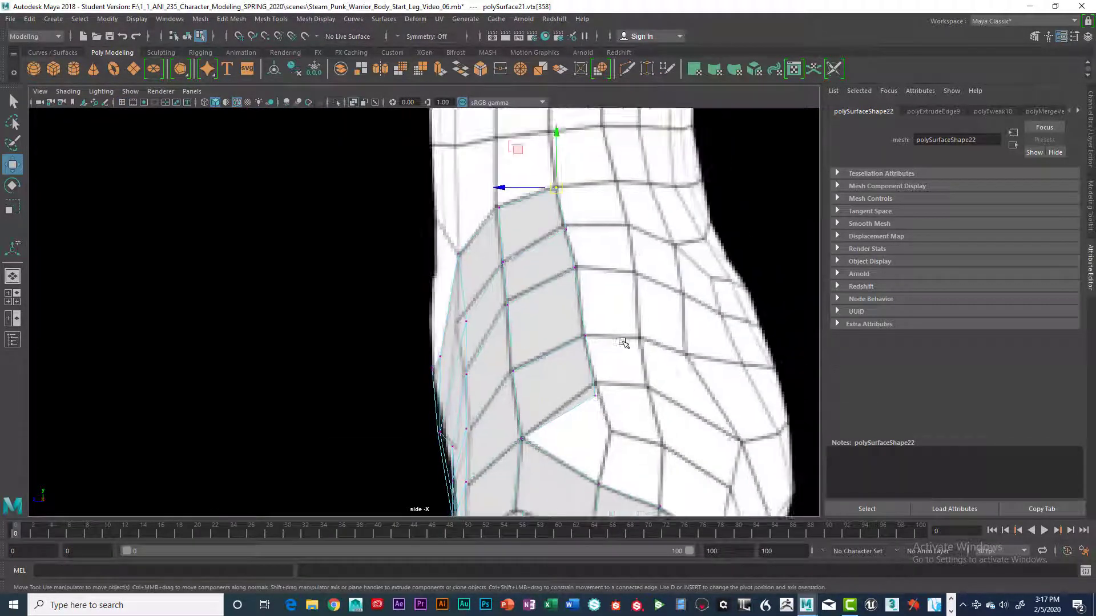
pyautogui.scroll(-2, 622, 342)
pyautogui.click(573, 393)
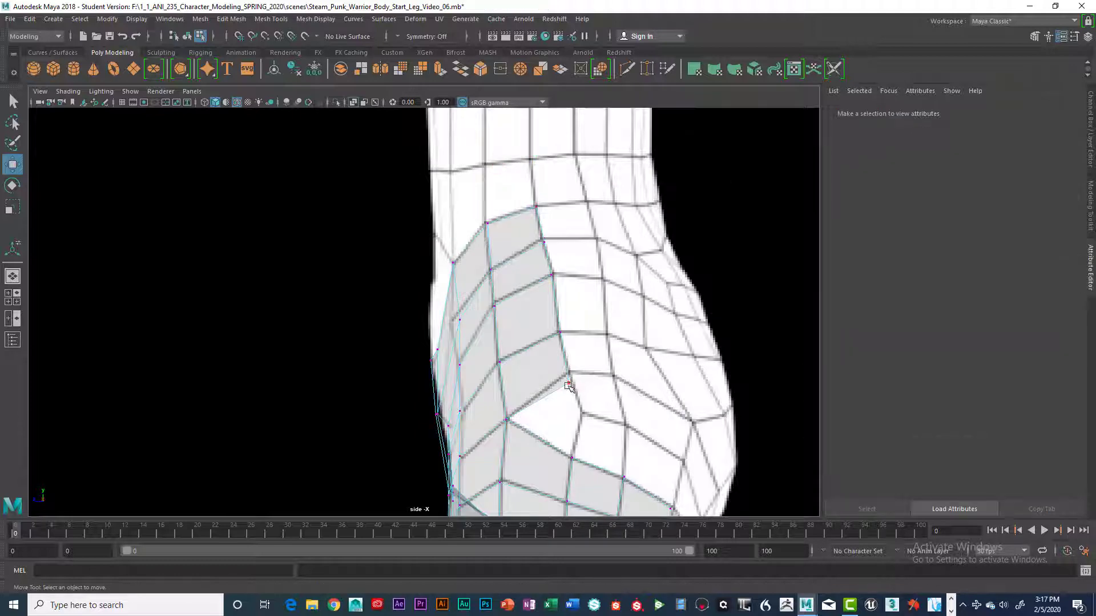
pyautogui.click(569, 383)
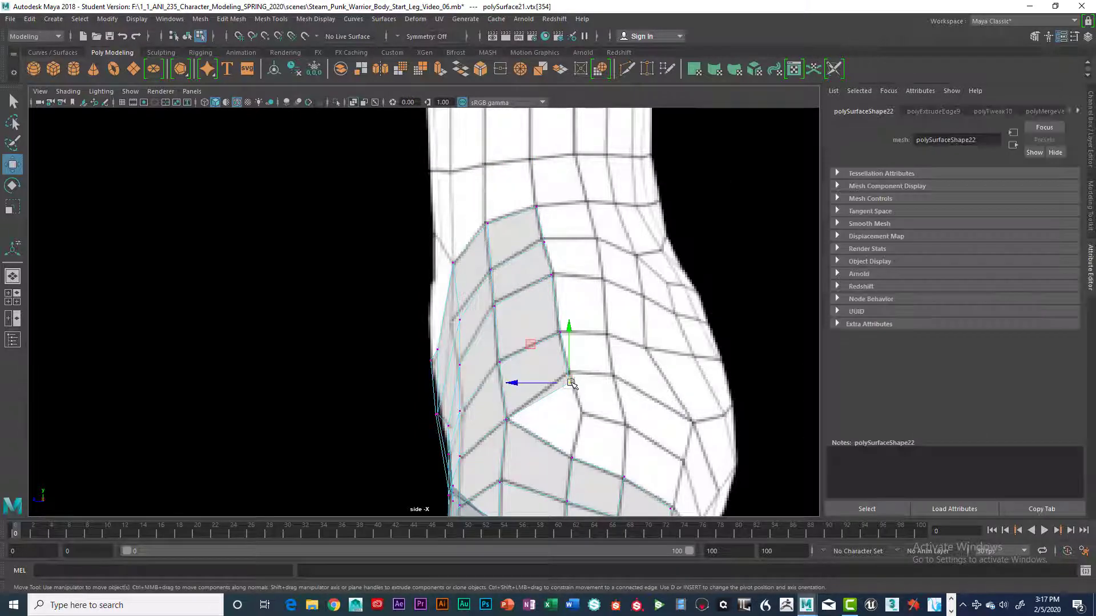
# Extrude the new column's four rear border edges straight backward in the side view to the next vertical line of the reference wireframe
pyautogui.moveTo(539, 231); pyautogui.dragTo(536, 199, button='right')
pyautogui.click(542, 217)
pyautogui.click(542, 217)
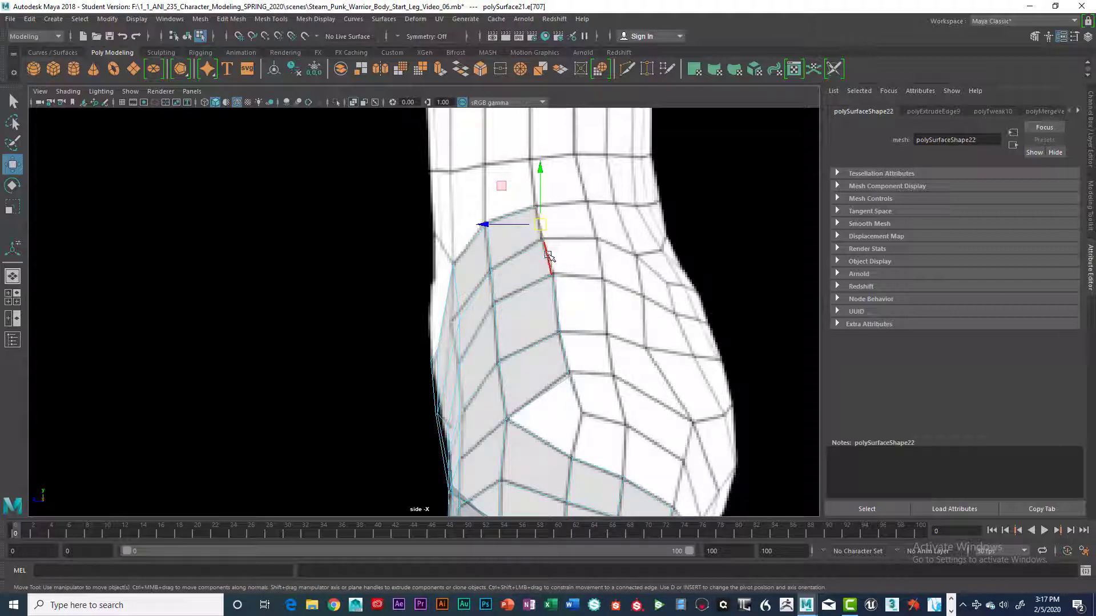
pyautogui.press('q')
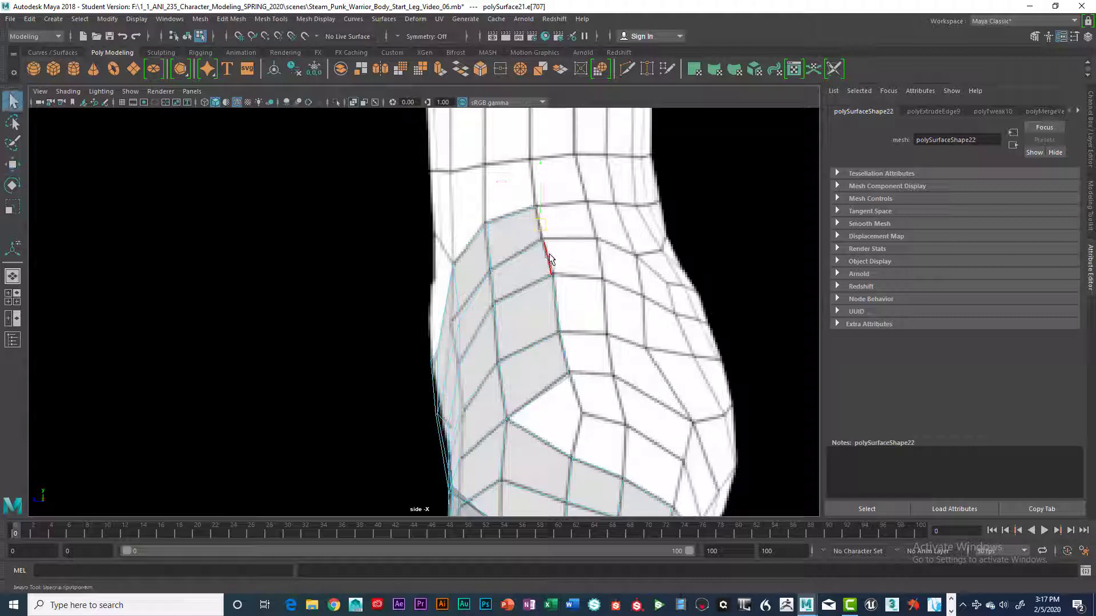
pyautogui.click(554, 298)
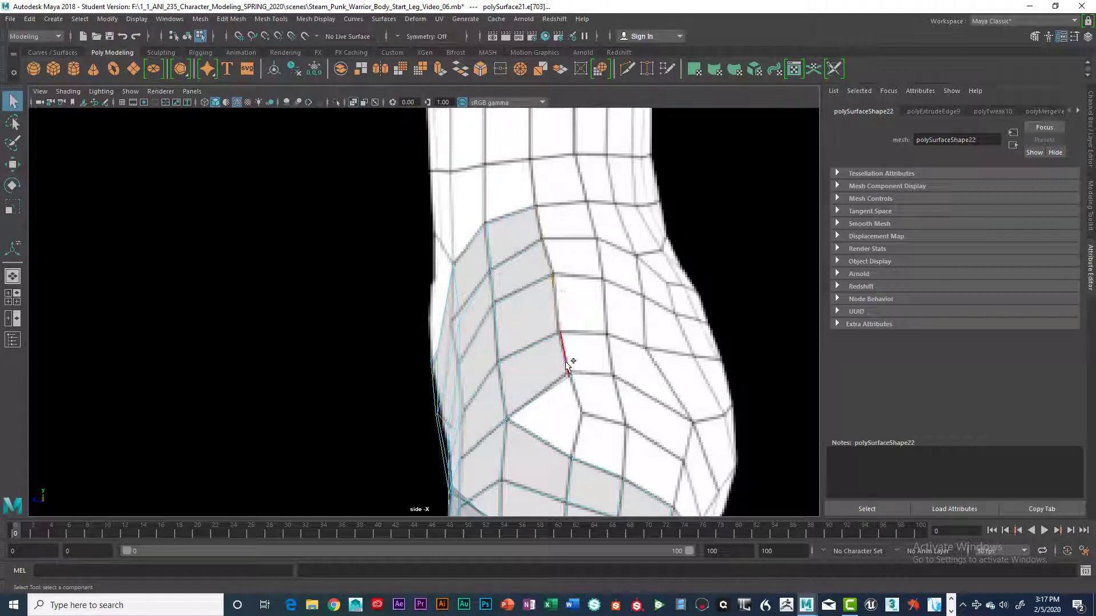
pyautogui.hotkey('ctrl', 'e')
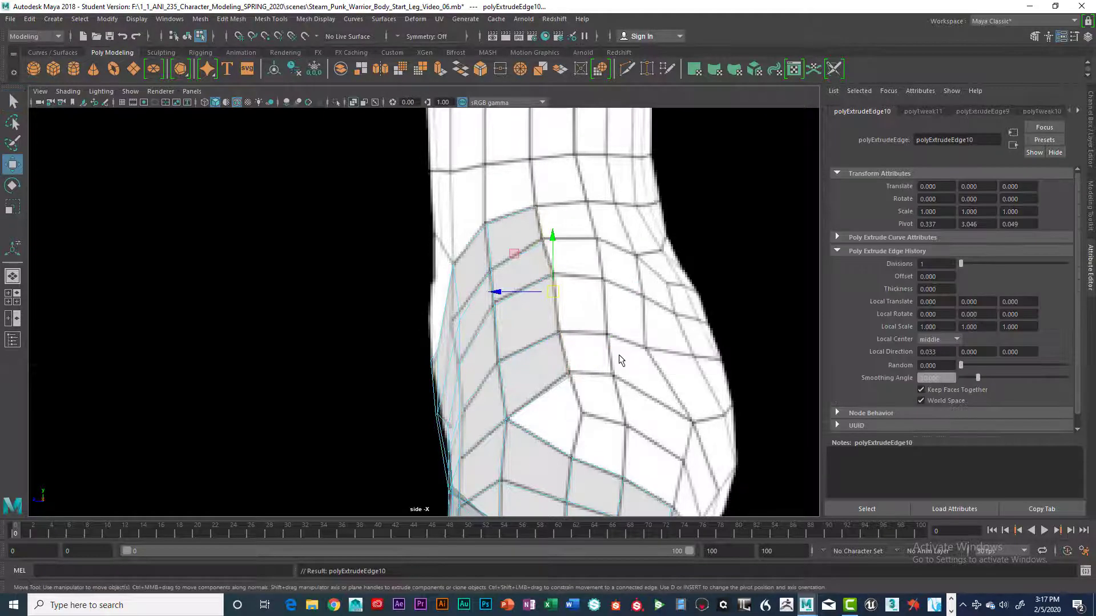
pyautogui.moveTo(504, 293); pyautogui.dragTo(575, 292)
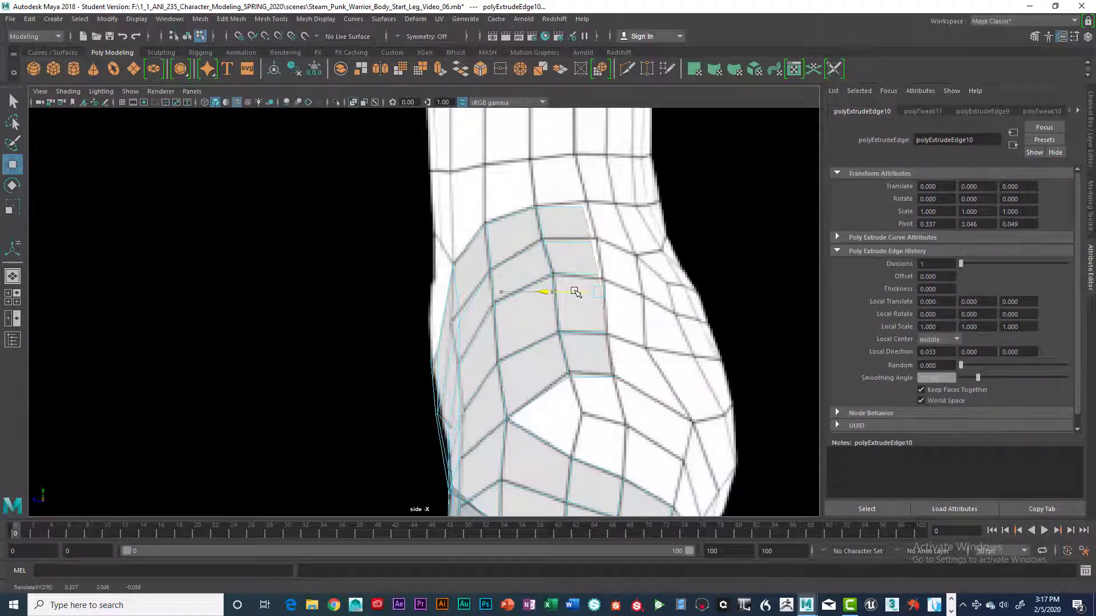
# Examine the newly extruded hip column from the top, perspective, front and side views, checking its shape above the leg opening
pyautogui.press('space')
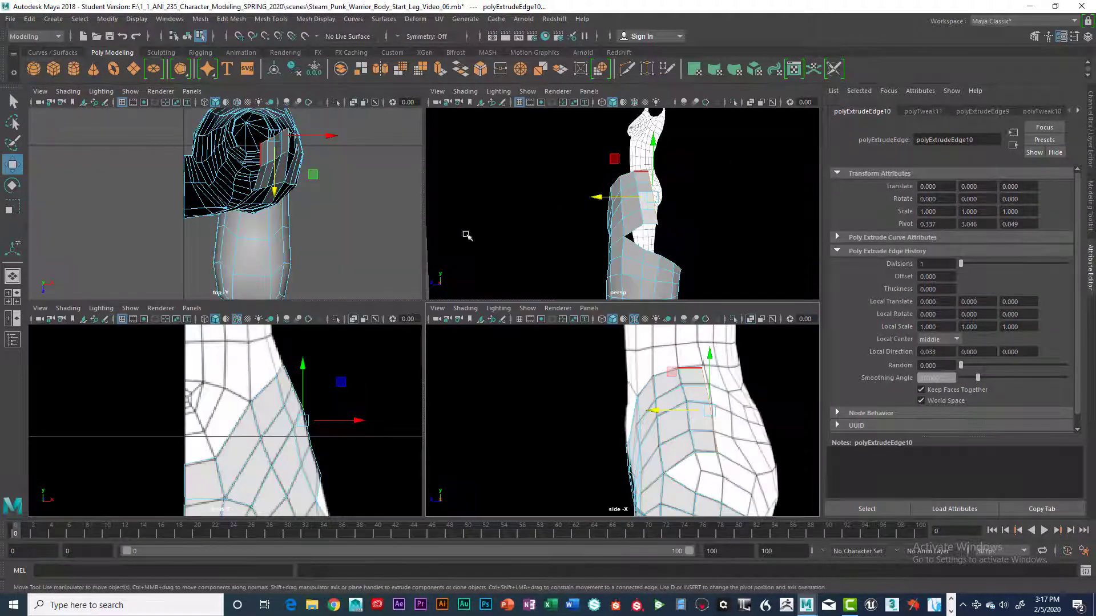
pyautogui.press('space')
pyautogui.keyDown('alt'); pyautogui.click(589, 257); pyautogui.keyUp('alt')
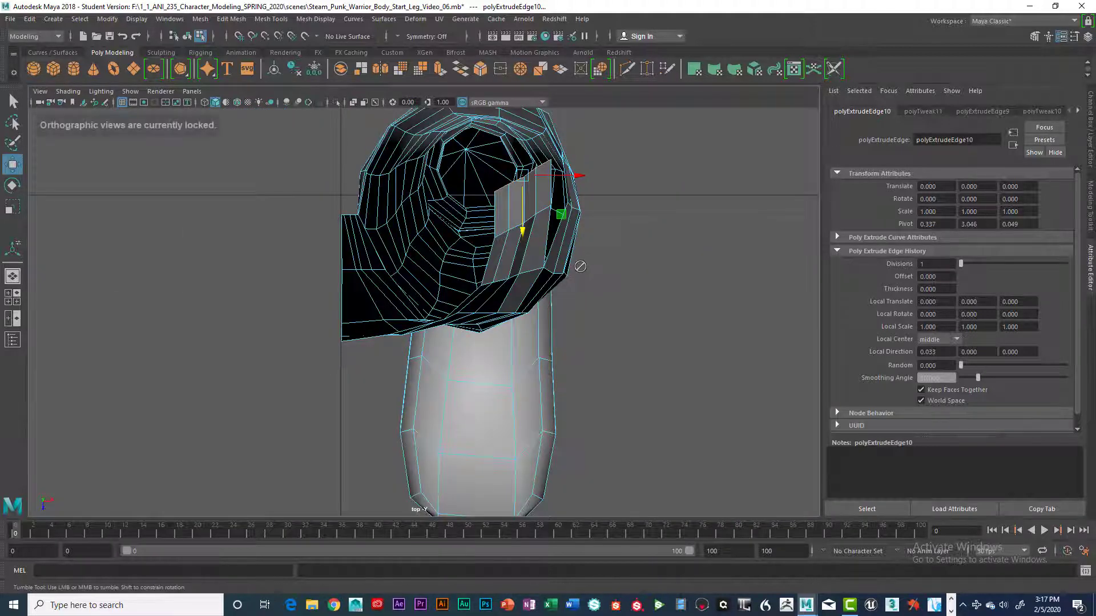
pyautogui.press('space')
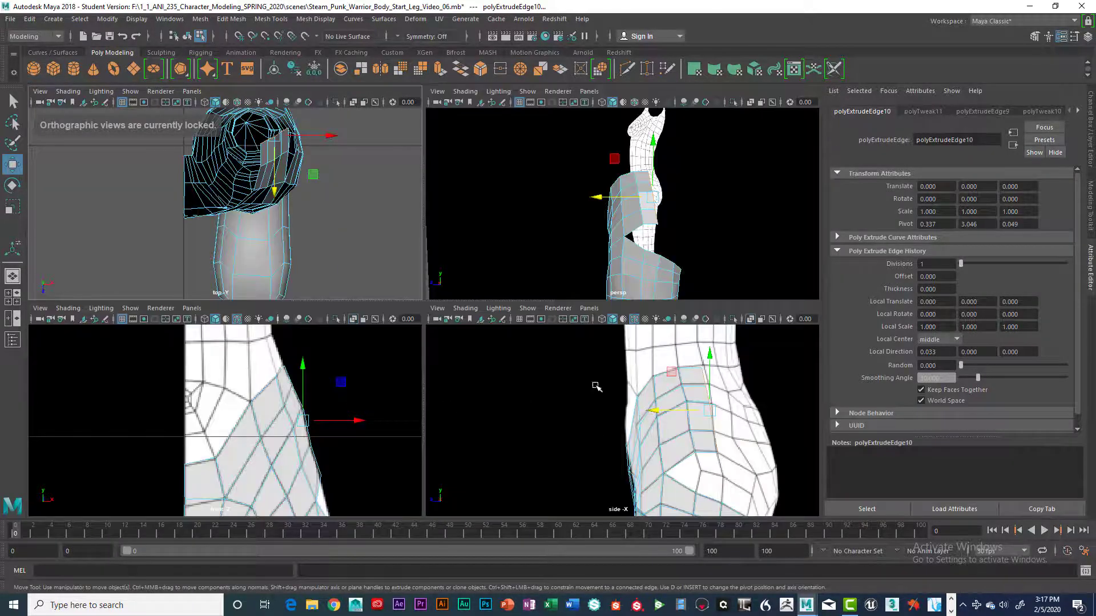
pyautogui.press('space')
pyautogui.press('space')
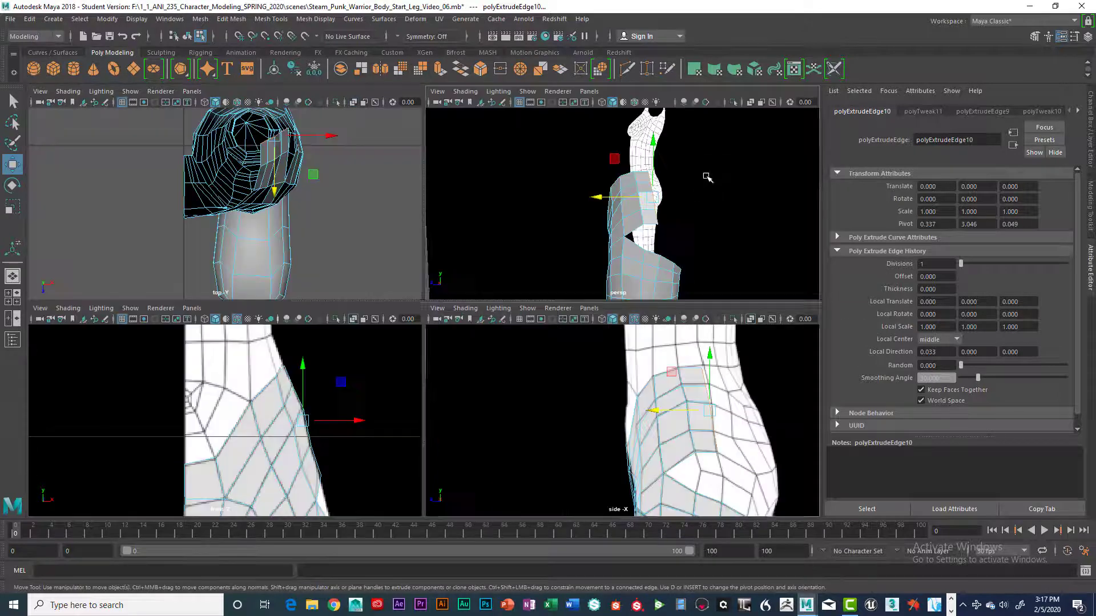
pyautogui.keyDown('alt'); pyautogui.moveTo(707, 177); pyautogui.dragTo(593, 141); pyautogui.keyUp('alt')
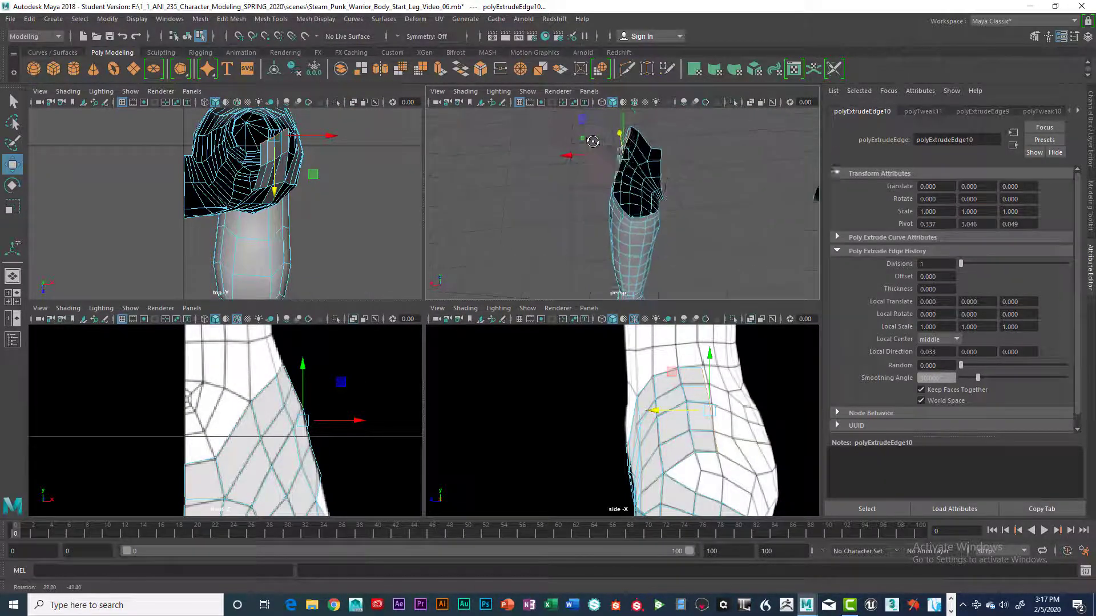
pyautogui.keyDown('alt'); pyautogui.moveTo(593, 141); pyautogui.dragTo(663, 224, button='right'); pyautogui.keyUp('alt')
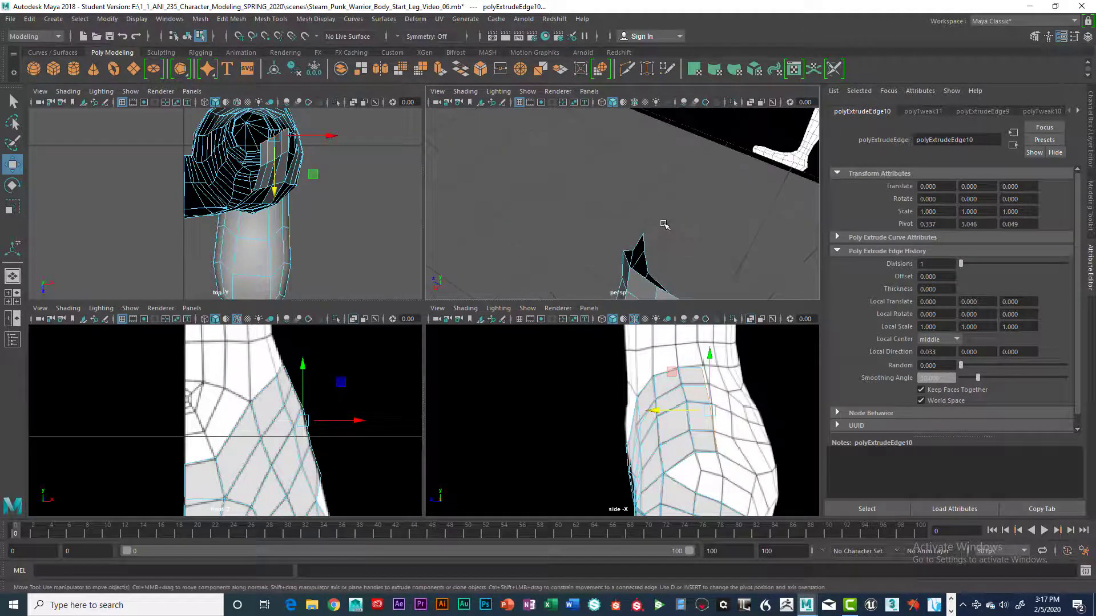
pyautogui.press('f')
pyautogui.keyDown('alt'); pyautogui.moveTo(685, 265); pyautogui.dragTo(662, 254, button='right'); pyautogui.keyUp('alt')
pyautogui.press('space')
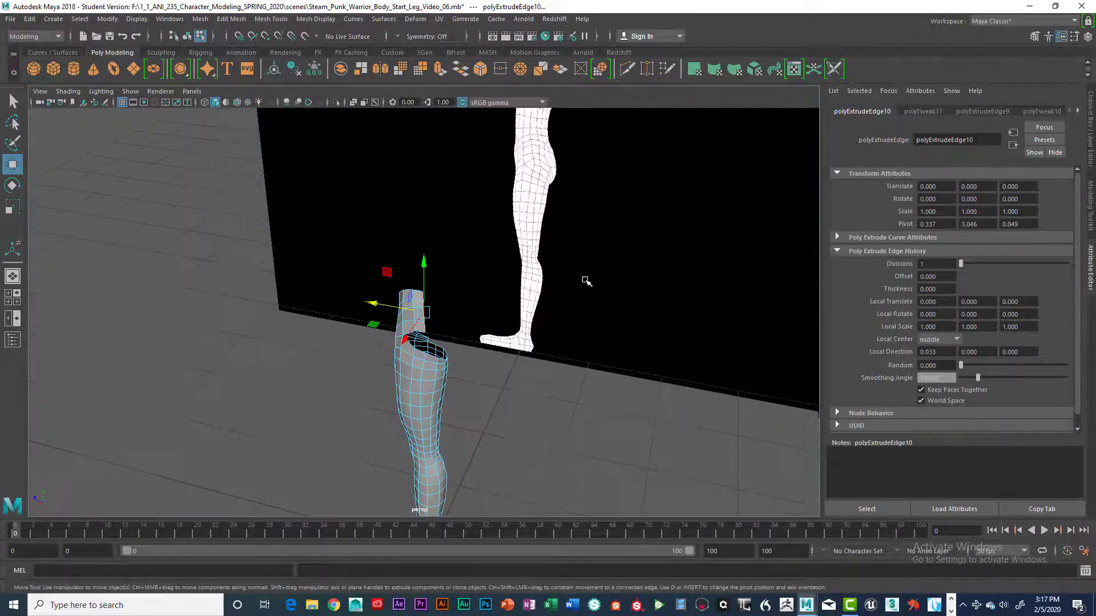
pyautogui.keyDown('alt'); pyautogui.moveTo(587, 282); pyautogui.dragTo(577, 286); pyautogui.keyUp('alt')
pyautogui.keyDown('alt'); pyautogui.moveTo(577, 286); pyautogui.dragTo(574, 265, button='middle'); pyautogui.keyUp('alt')
pyautogui.scroll(6, 574, 264)
pyautogui.keyDown('alt'); pyautogui.moveTo(571, 258); pyautogui.dragTo(418, 386); pyautogui.keyUp('alt')
pyautogui.press('space')
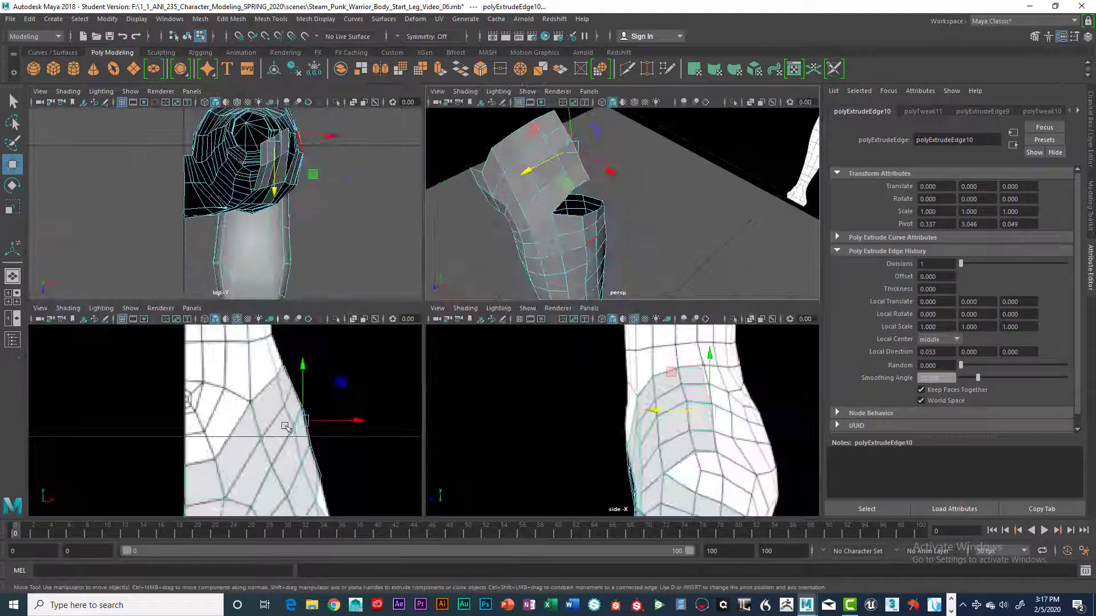
pyautogui.press('space')
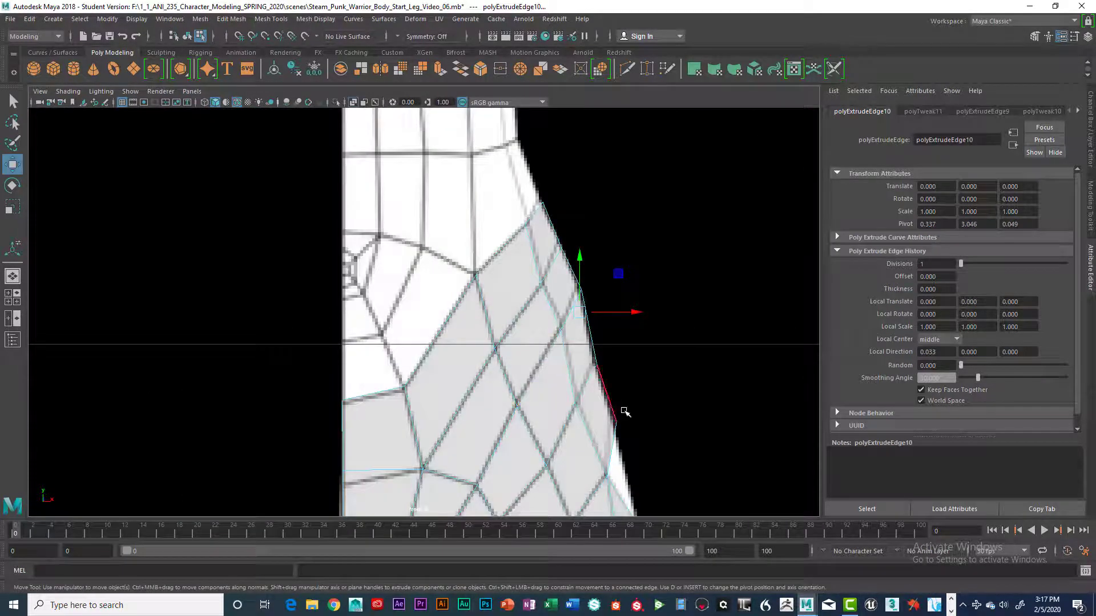
pyautogui.press('space')
pyautogui.press('space')
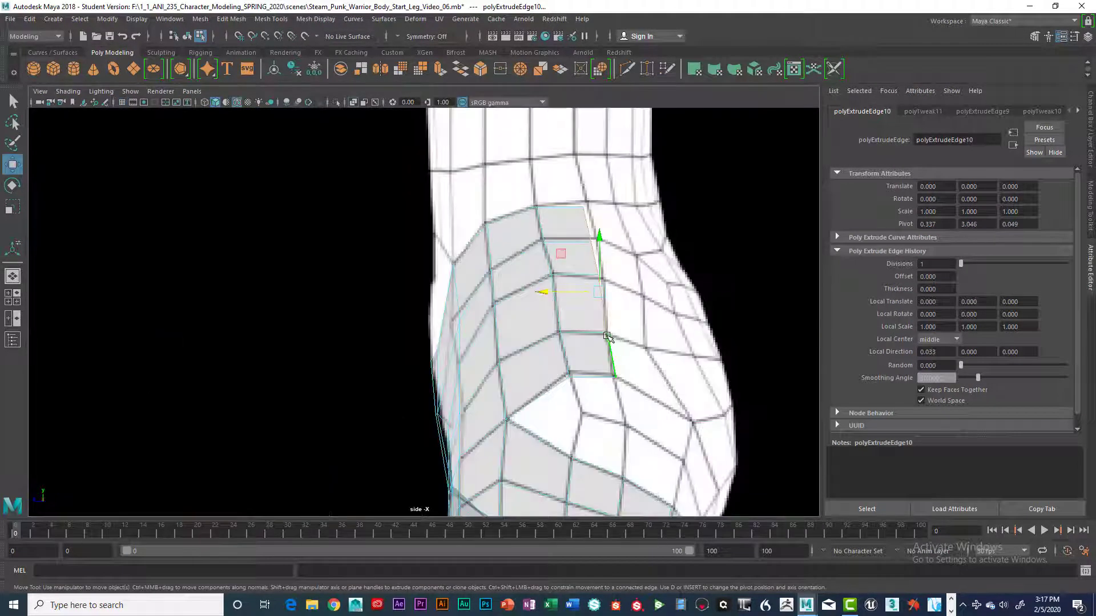
# In the side view, move the top four vertices of the newest column's rear edge onto their reference wireframe intersections
pyautogui.keyDown('alt'); pyautogui.moveTo(604, 337); pyautogui.dragTo(565, 385, button='middle'); pyautogui.keyUp('alt')
pyautogui.moveTo(538, 262); pyautogui.dragTo(536, 231, button='right')
pyautogui.click(545, 250)
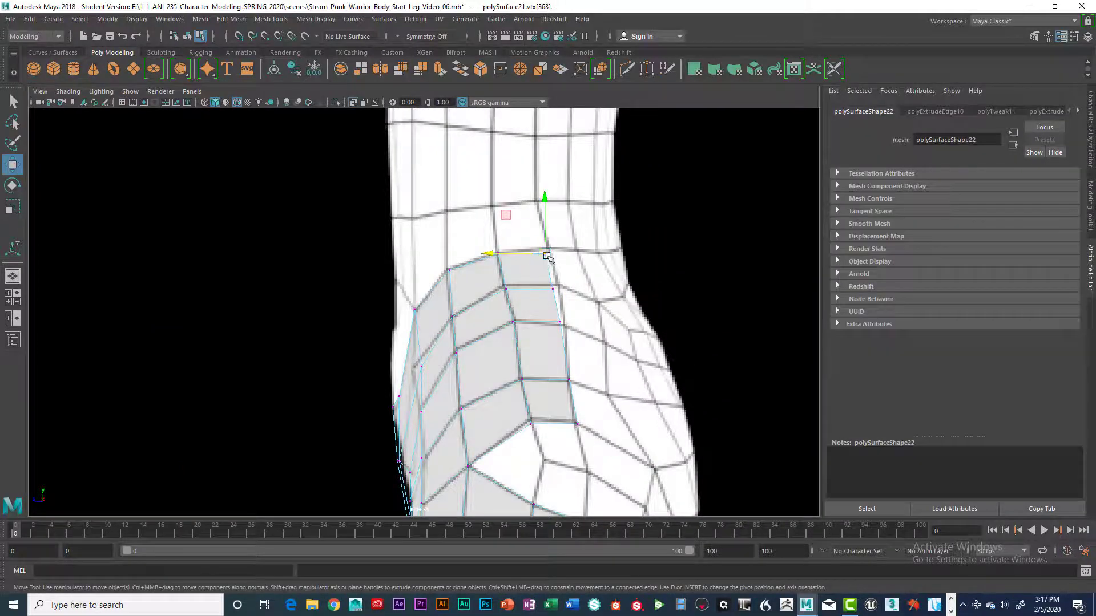
pyautogui.click(557, 285)
pyautogui.click(561, 322)
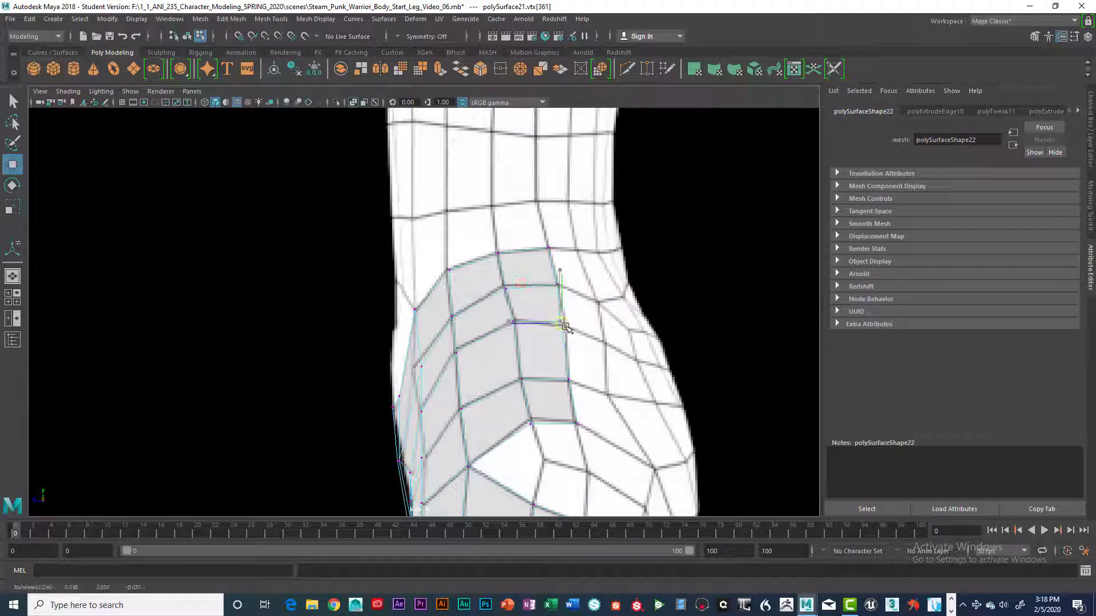
pyautogui.click(570, 381)
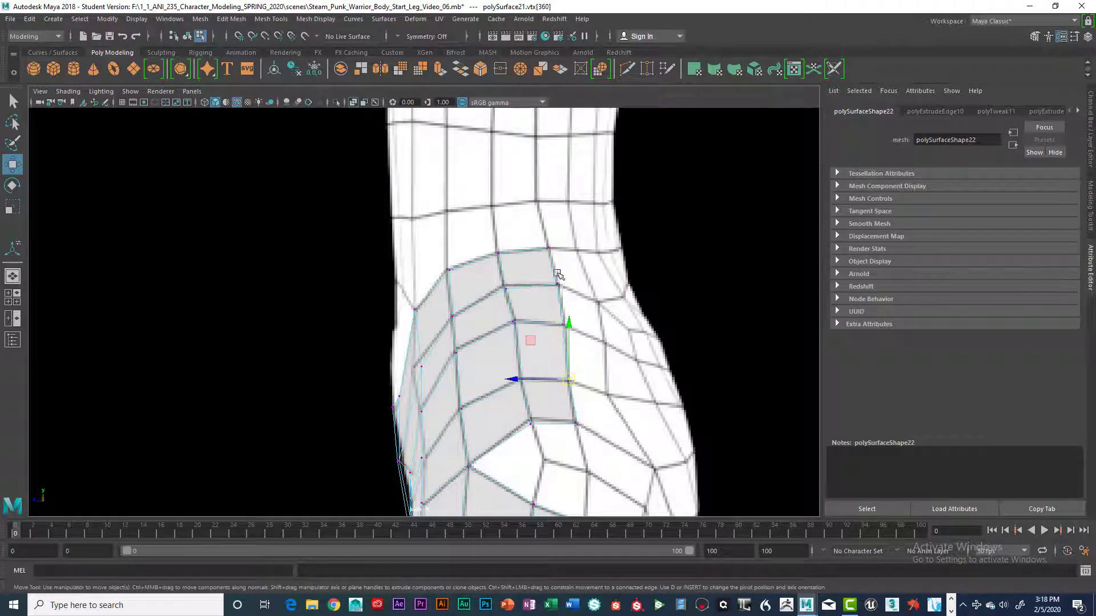
# Extrude the column's four rear border edges straight backward in the side view and check the new faces in perspective
pyautogui.moveTo(557, 273); pyautogui.dragTo(557, 305, button='right')
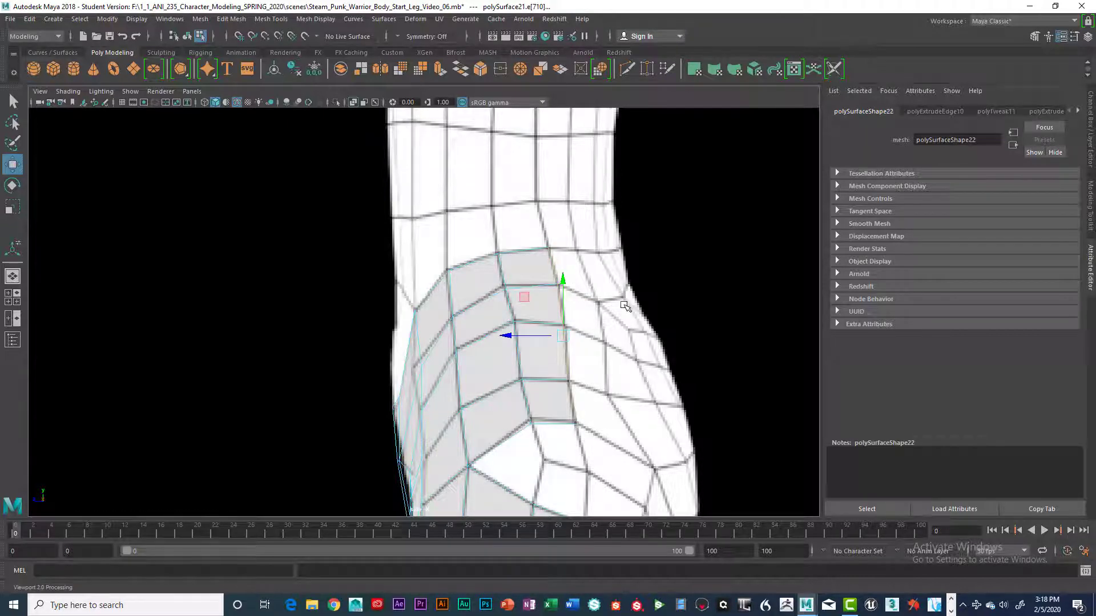
pyautogui.hotkey('ctrl', 'e')
pyautogui.moveTo(548, 337); pyautogui.dragTo(571, 337)
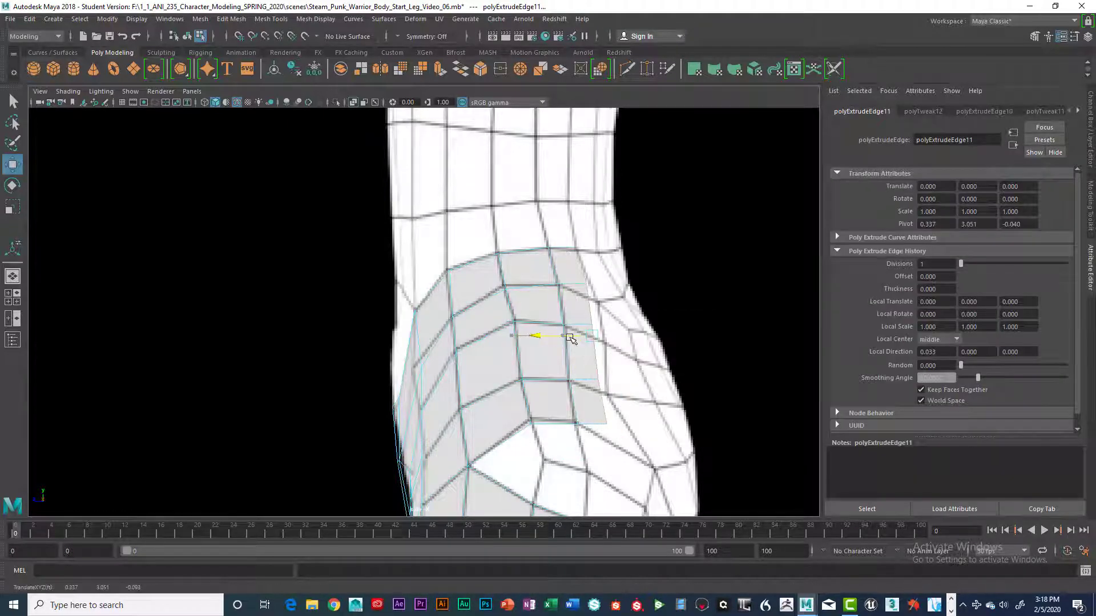
pyautogui.moveTo(572, 287); pyautogui.dragTo(634, 250, button='right')
pyautogui.press('space')
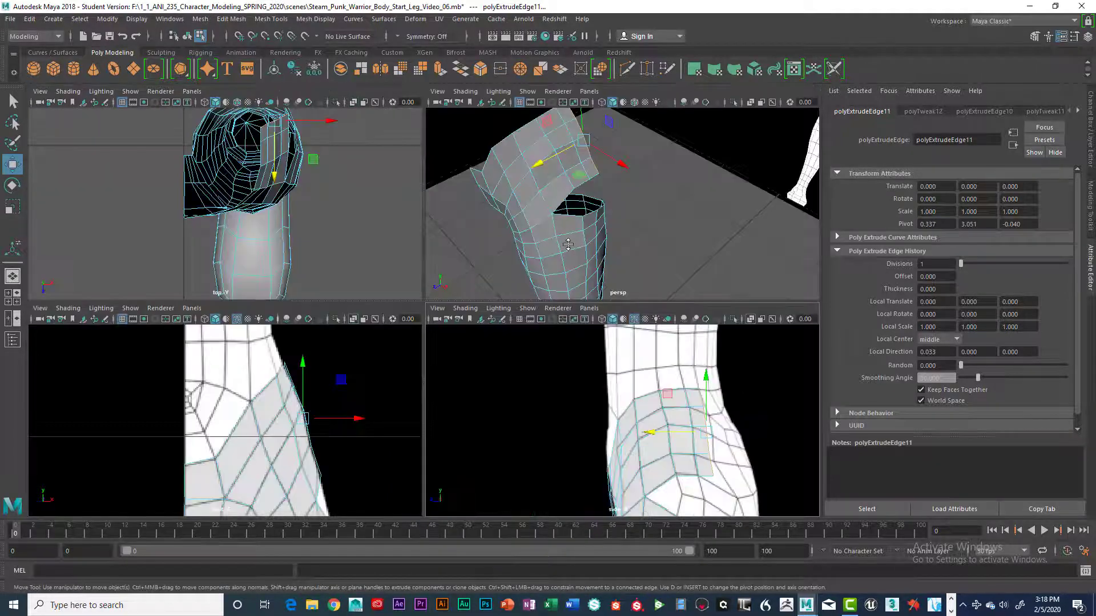
pyautogui.press('space')
pyautogui.keyDown('alt'); pyautogui.moveTo(575, 320); pyautogui.dragTo(440, 379); pyautogui.keyUp('alt')
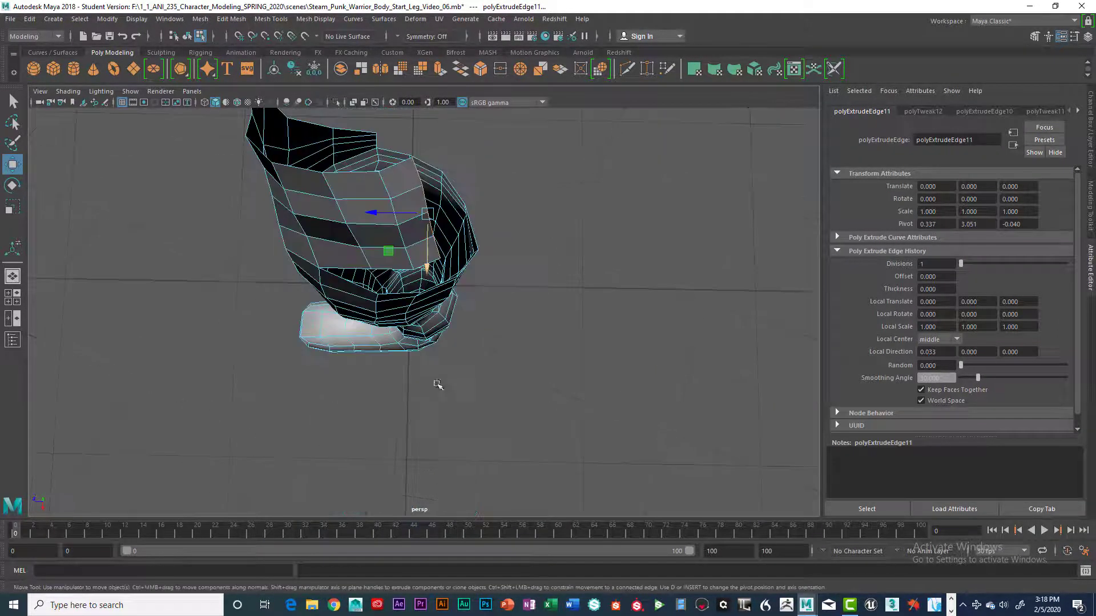
pyautogui.keyDown('alt'); pyautogui.moveTo(434, 279); pyautogui.dragTo(460, 359); pyautogui.keyUp('alt')
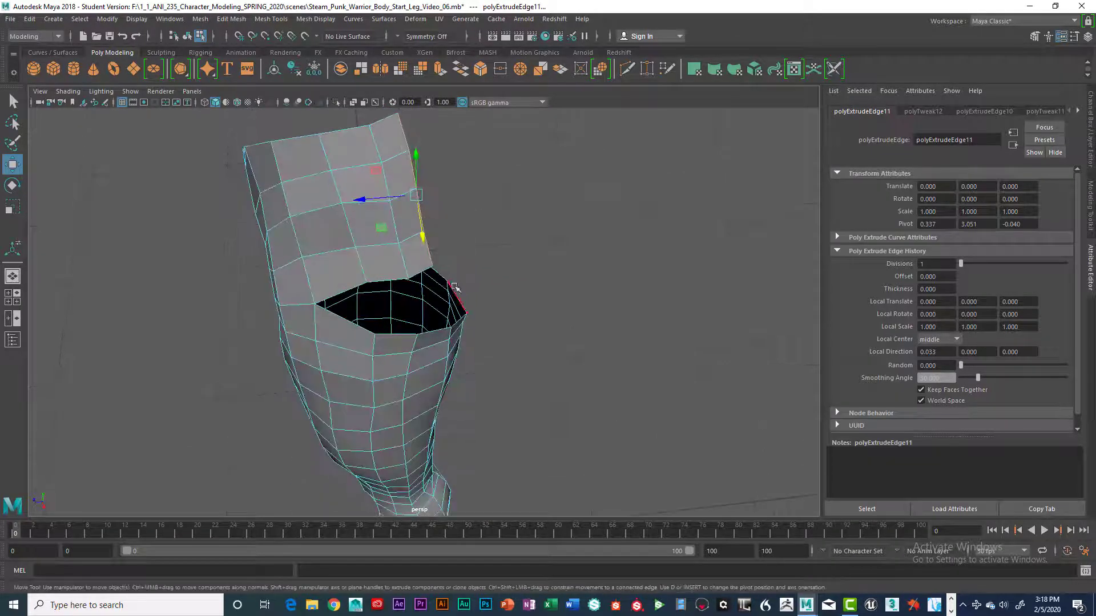
# In the side view, move the second and third vertices from the top of the new rear edge onto their reference intersections
pyautogui.press('space')
pyautogui.press('space')
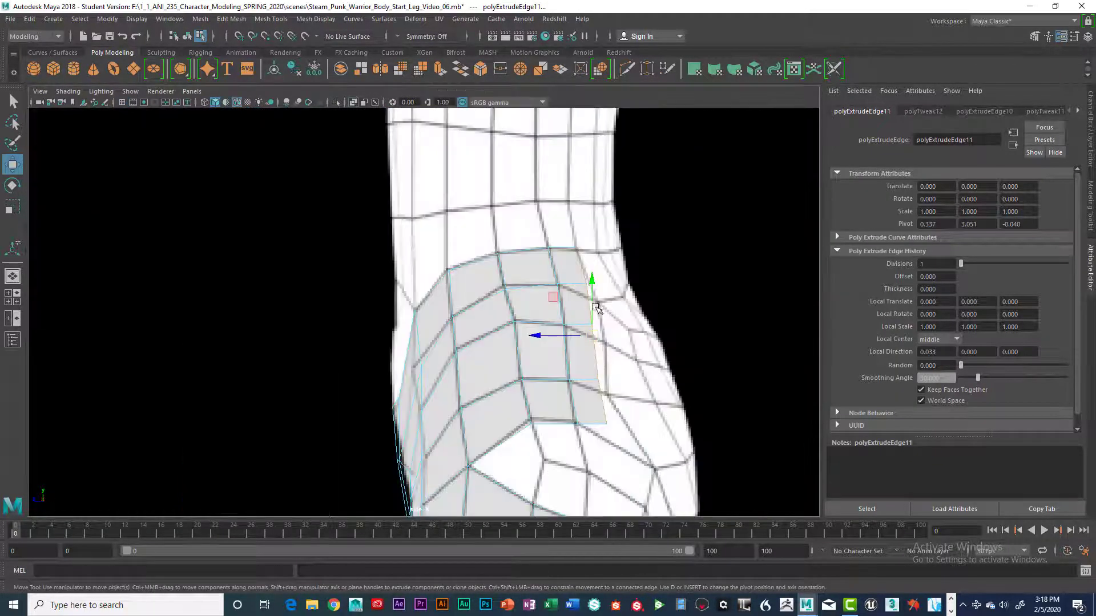
pyautogui.scroll(2, 548, 294)
pyautogui.rightClick(554, 277)
pyautogui.moveTo(555, 285); pyautogui.dragTo(499, 277, button='right')
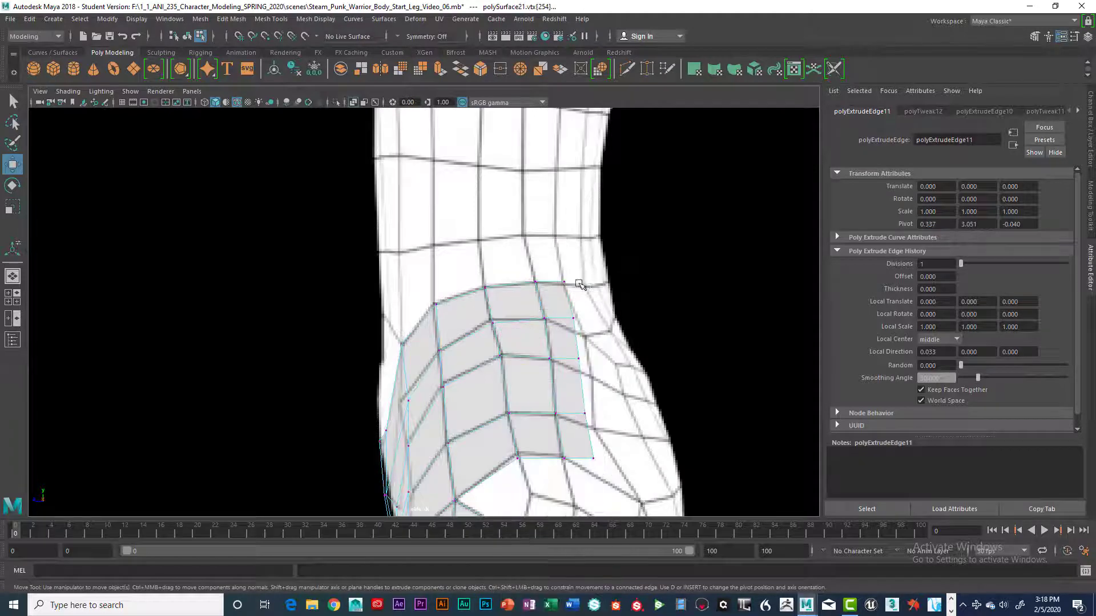
pyautogui.click(574, 296)
pyautogui.click(574, 321)
pyautogui.moveTo(574, 320); pyautogui.dragTo(588, 375)
pyautogui.click(577, 358)
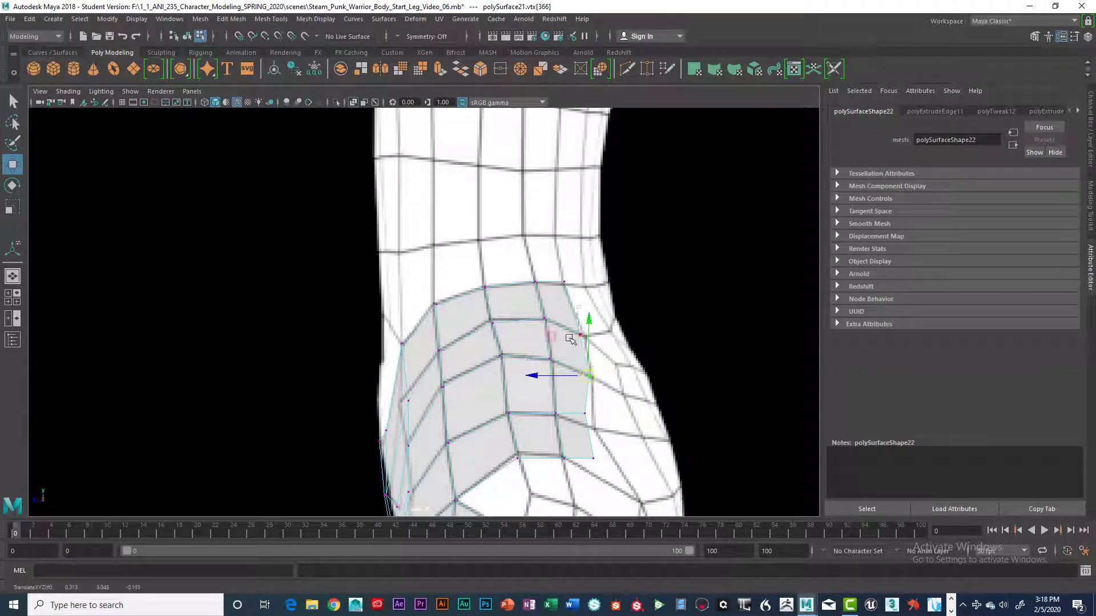
pyautogui.click(583, 336)
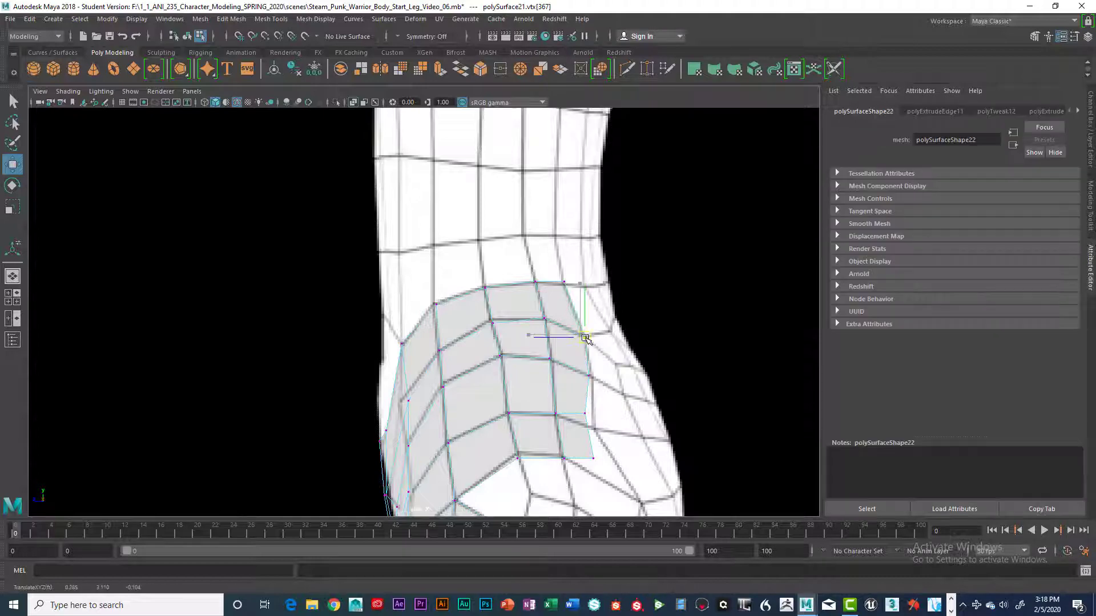
pyautogui.click(589, 377)
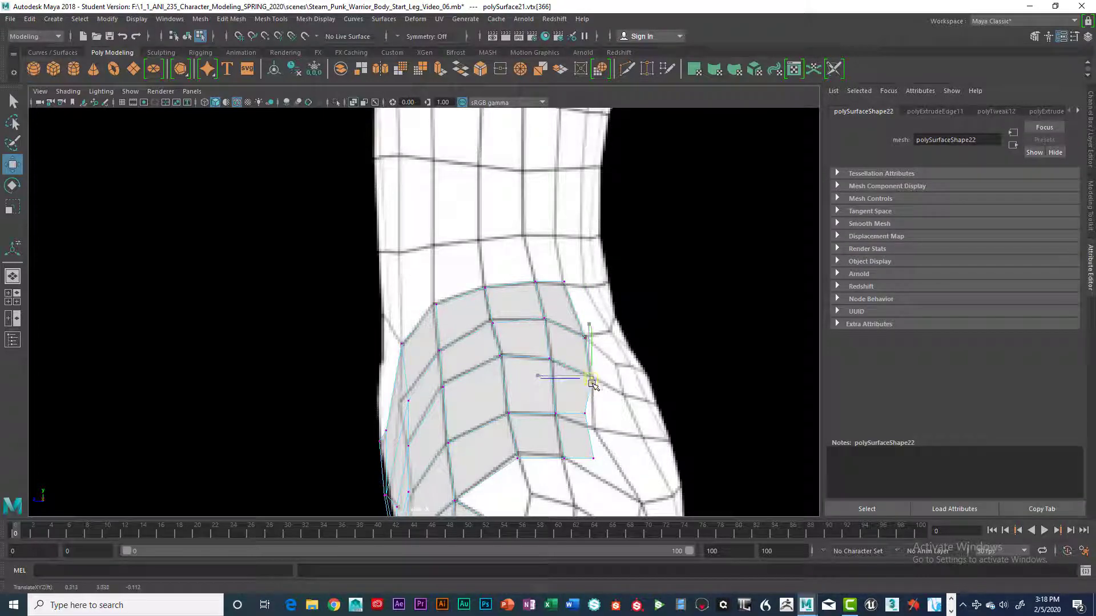
# Move the new rear edge's two lowest vertices onto their reference intersections, pulling the bottom one back and down toward the buttock
pyautogui.click(585, 414)
pyautogui.keyDown('alt'); pyautogui.moveTo(585, 425); pyautogui.dragTo(559, 361, button='middle'); pyautogui.keyUp('alt')
pyautogui.click(612, 407)
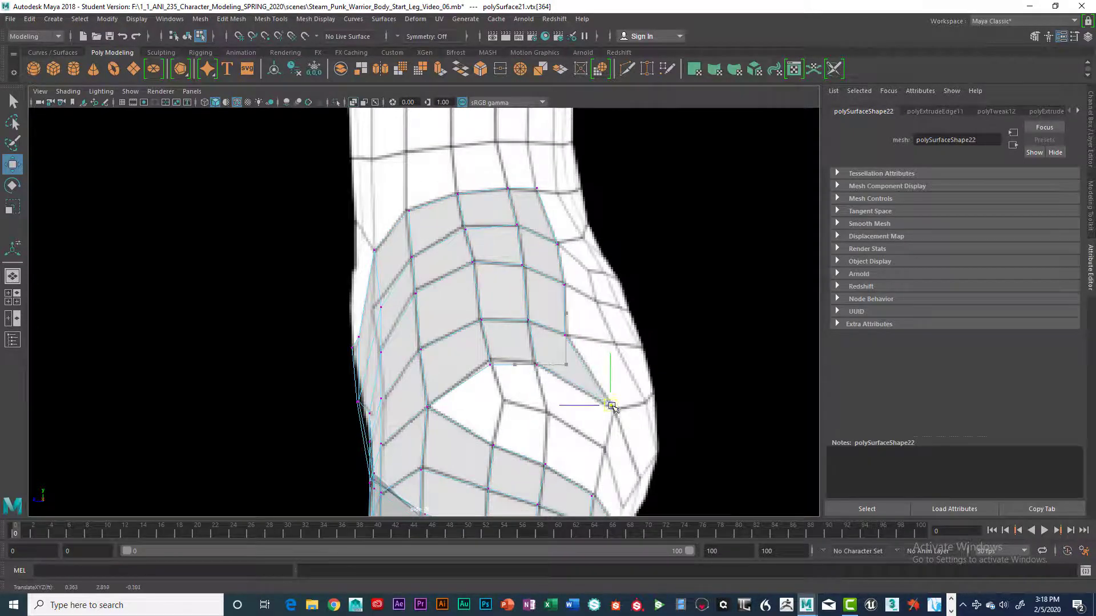
pyautogui.keyDown('alt'); pyautogui.moveTo(572, 365); pyautogui.dragTo(575, 348); pyautogui.keyUp('alt')
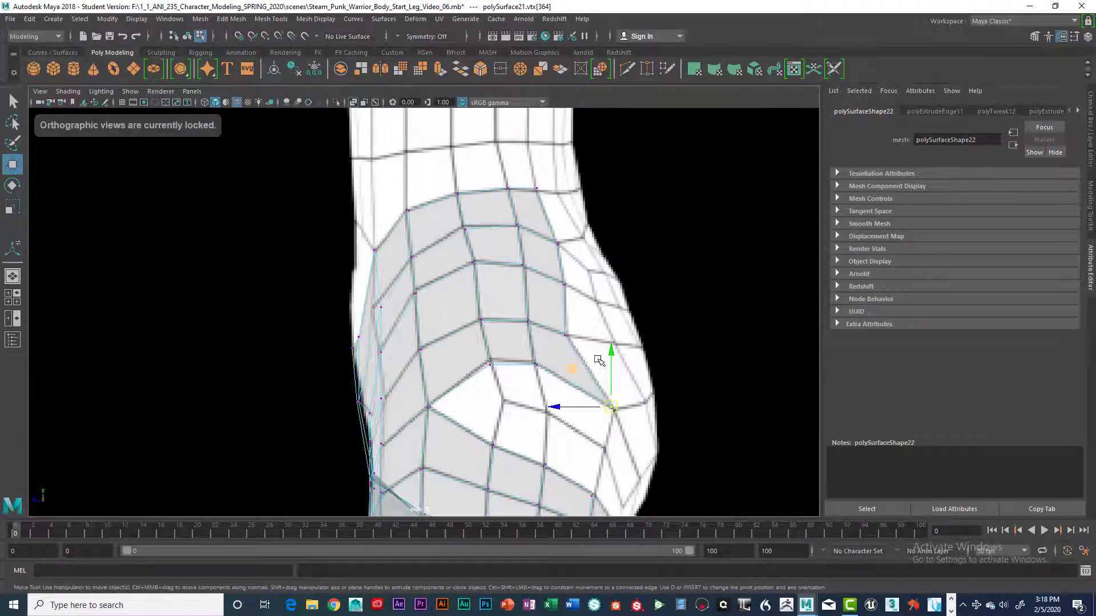
pyautogui.click(694, 352)
# Extrude the slanted upper-front border edge of the hip opening down and backward in the side view to start filling the gap
pyautogui.keyDown('alt'); pyautogui.moveTo(514, 388); pyautogui.dragTo(542, 276, button='middle'); pyautogui.keyUp('alt')
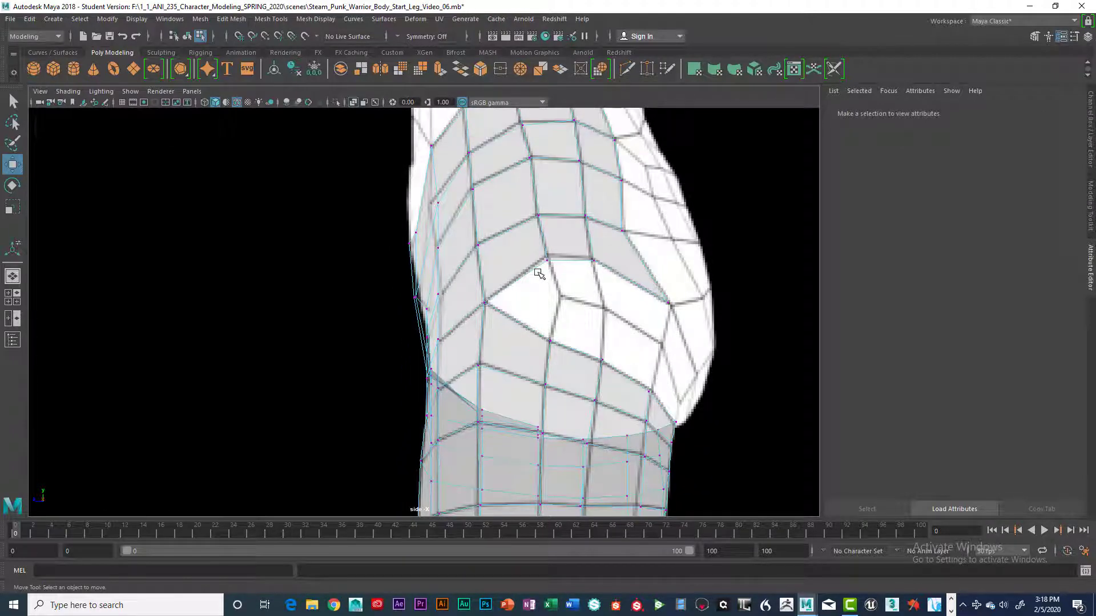
pyautogui.moveTo(526, 261); pyautogui.dragTo(524, 231, button='right')
pyautogui.click(532, 276)
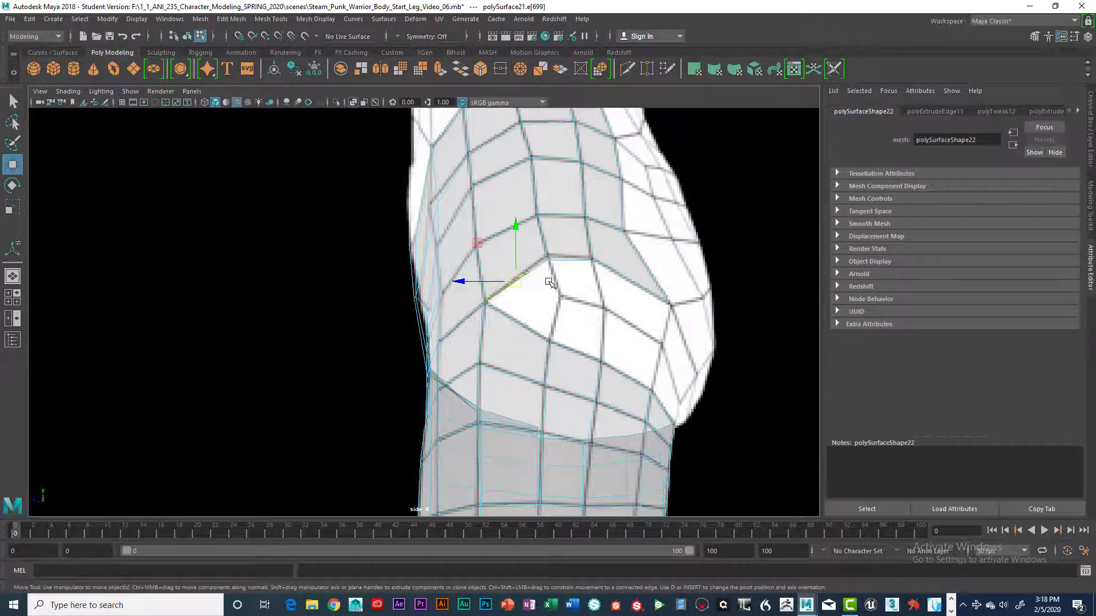
pyautogui.hotkey('ctrl', 'e')
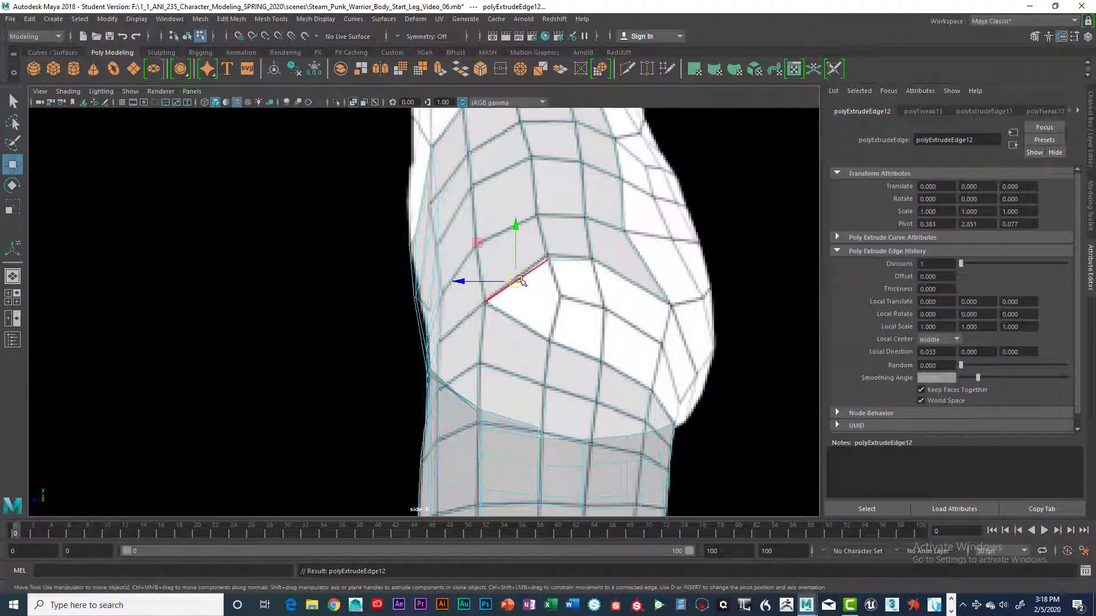
pyautogui.moveTo(519, 282); pyautogui.dragTo(584, 310)
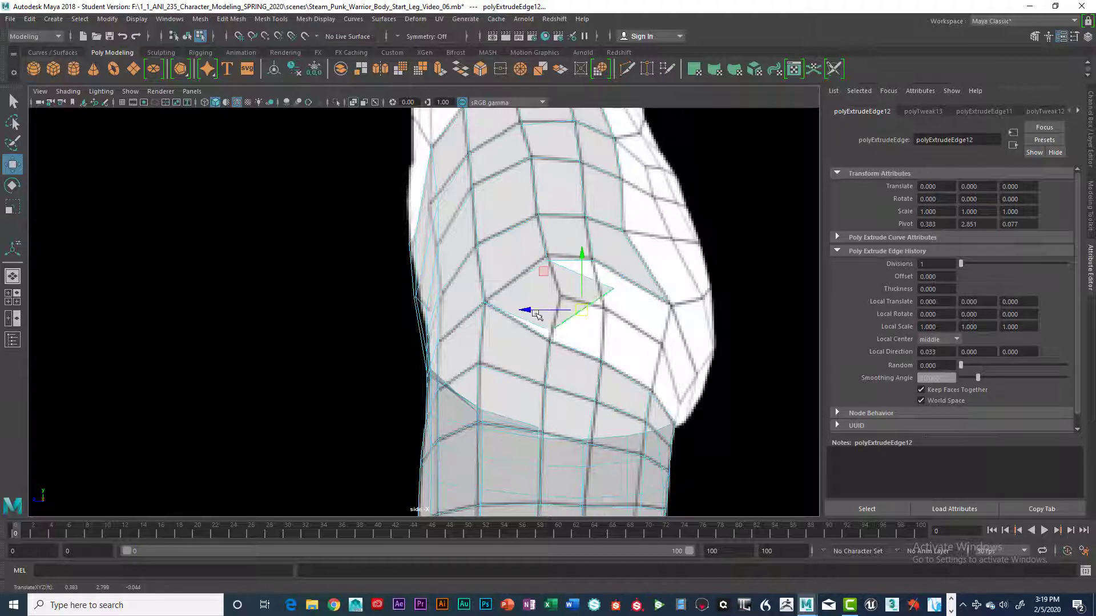
# Move the upper free vertex of the newly extruded face onto the reference intersection inside the hip opening
pyautogui.moveTo(603, 277); pyautogui.dragTo(559, 276, button='right')
pyautogui.click(613, 289)
pyautogui.moveTo(615, 289); pyautogui.dragTo(567, 300)
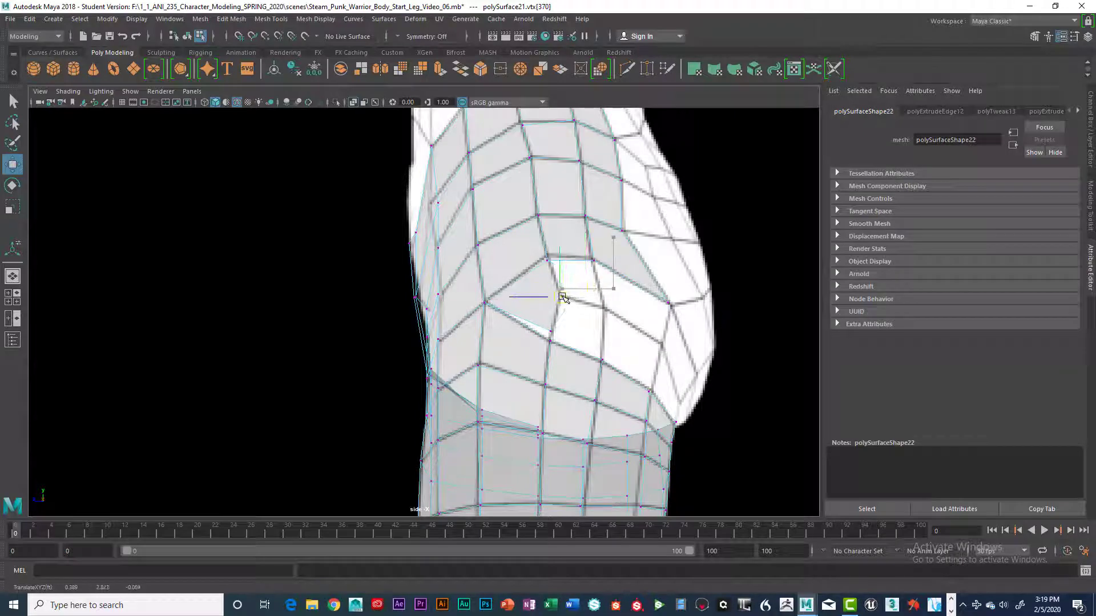
# Snap the new face's lower free vertex onto the existing vertex on the hip opening's lower border to close the wedge-shaped gap
pyautogui.click(550, 332)
pyautogui.scroll(3, 564, 336)
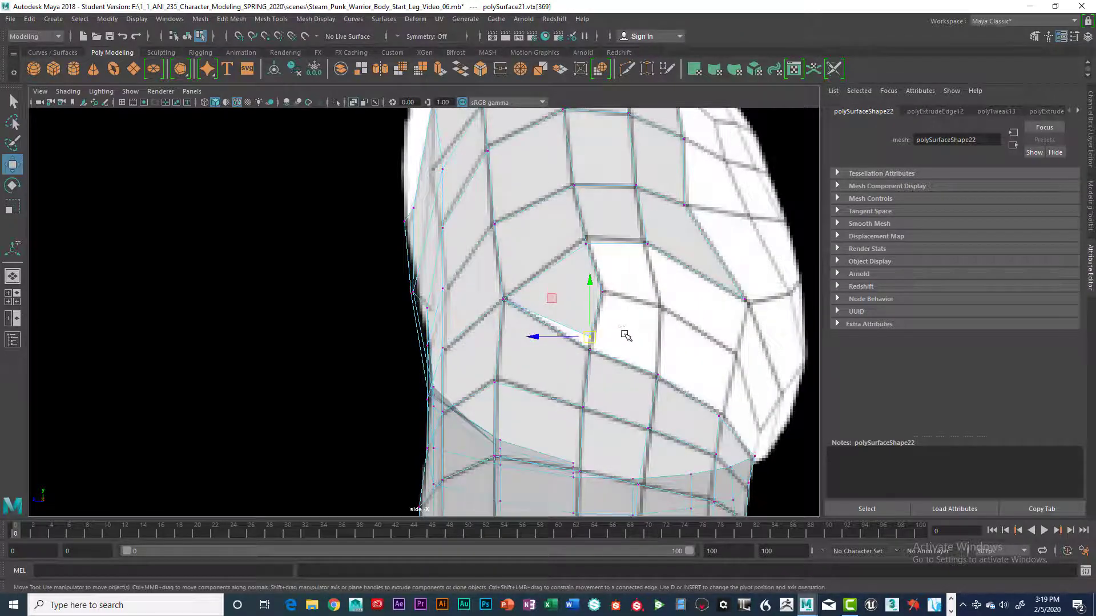
pyautogui.keyDown('alt'); pyautogui.moveTo(625, 333); pyautogui.dragTo(567, 285, button='middle'); pyautogui.keyUp('alt')
pyautogui.scroll(2, 561, 277)
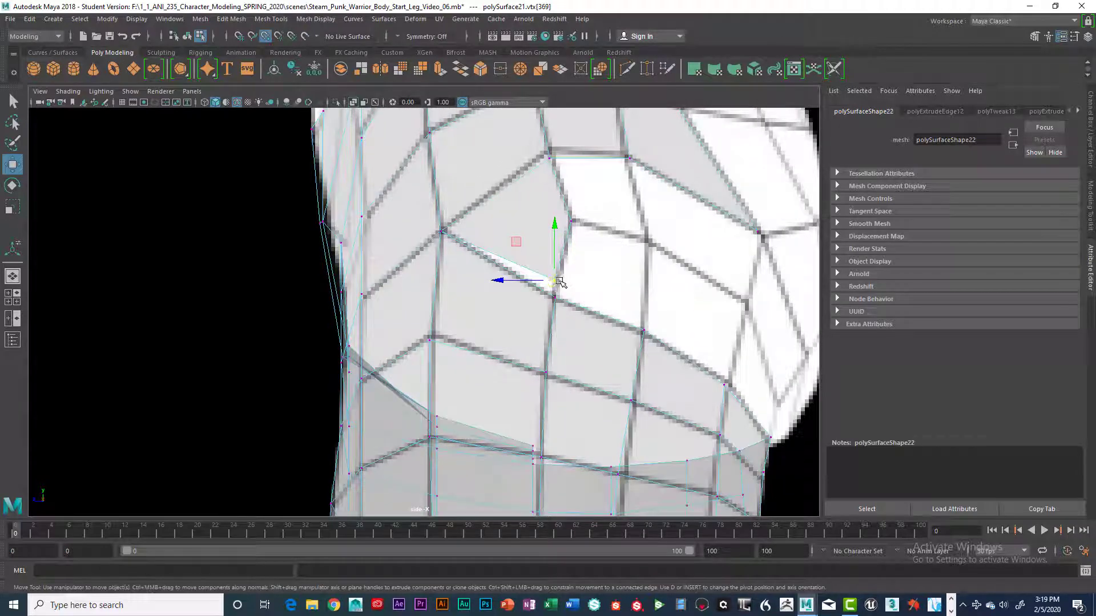
pyautogui.moveTo(559, 282); pyautogui.dragTo(558, 300)
pyautogui.scroll(2, 605, 231)
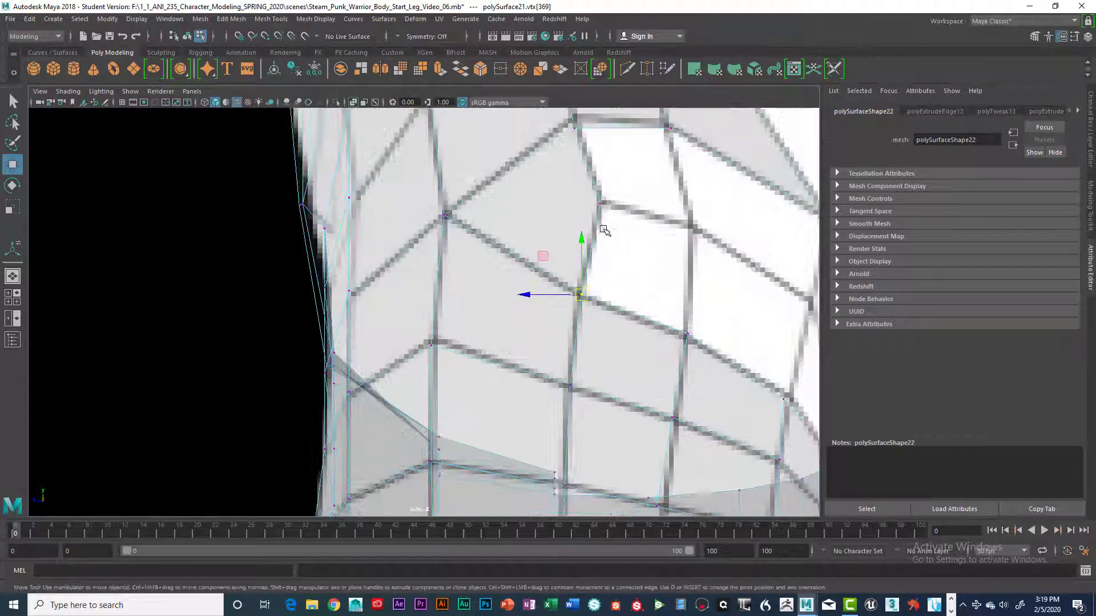
pyautogui.keyDown('alt'); pyautogui.moveTo(645, 239); pyautogui.dragTo(545, 261, button='middle'); pyautogui.keyUp('alt')
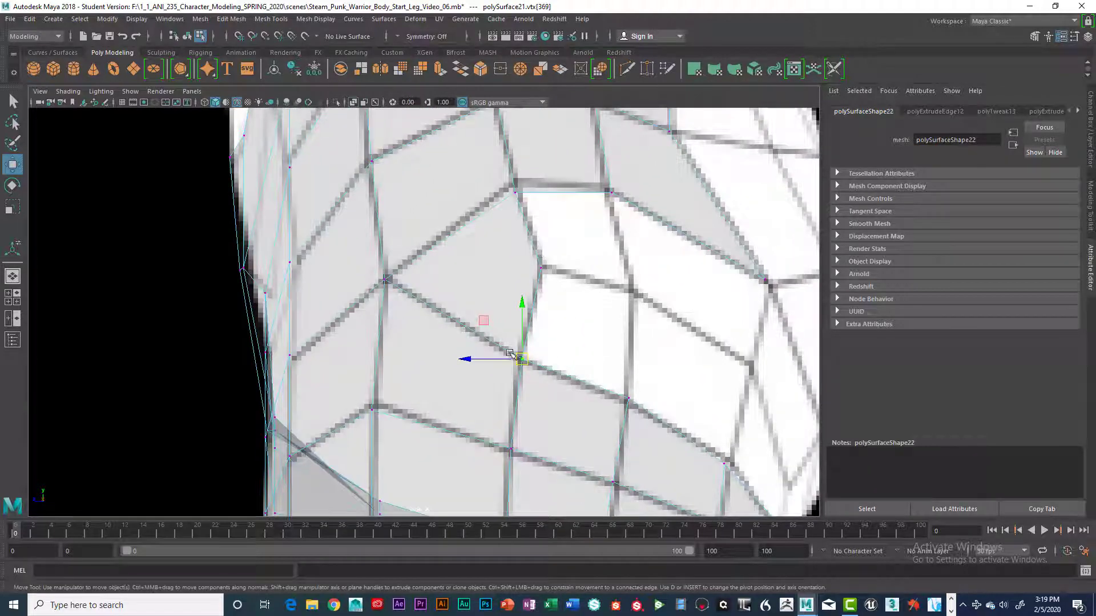
pyautogui.click(511, 353)
pyautogui.press('space')
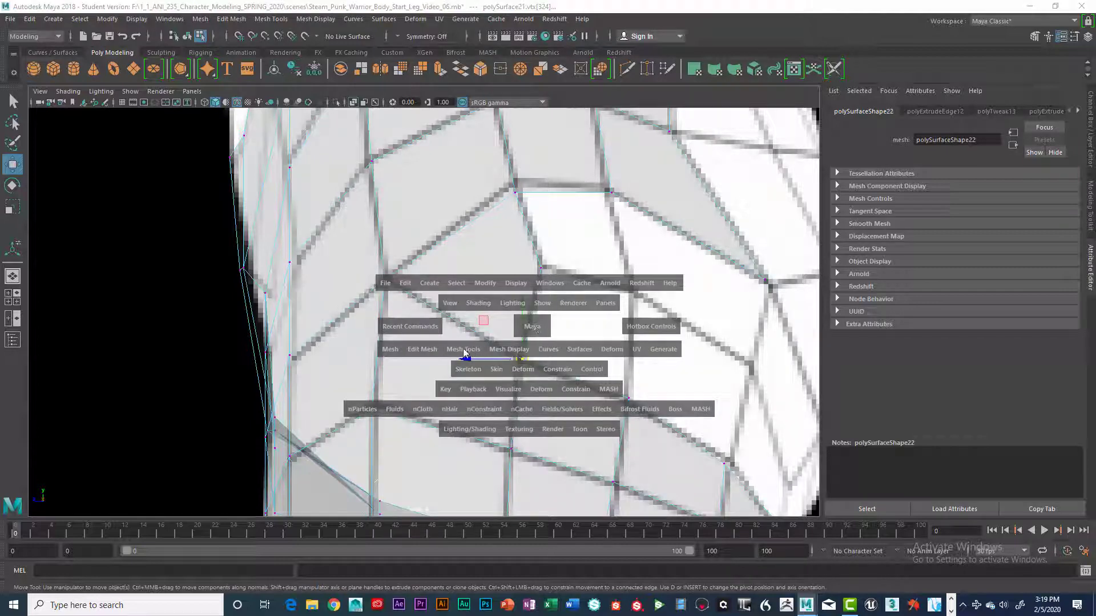
# Merge the two overlapping vertices on the hip opening's lower border to their center
pyautogui.click(431, 350)
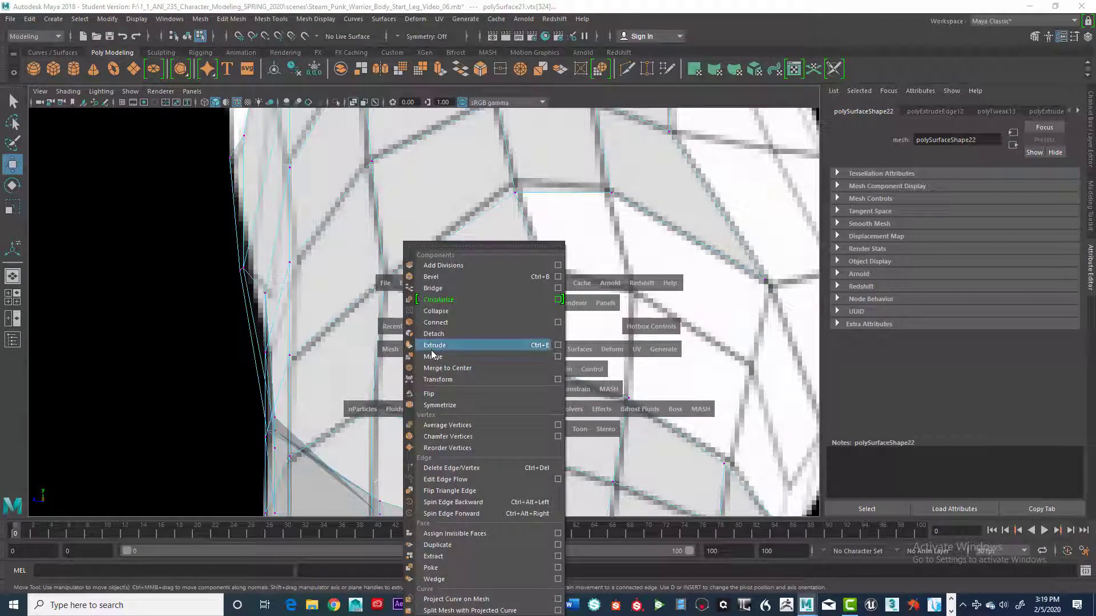
pyautogui.click(441, 369)
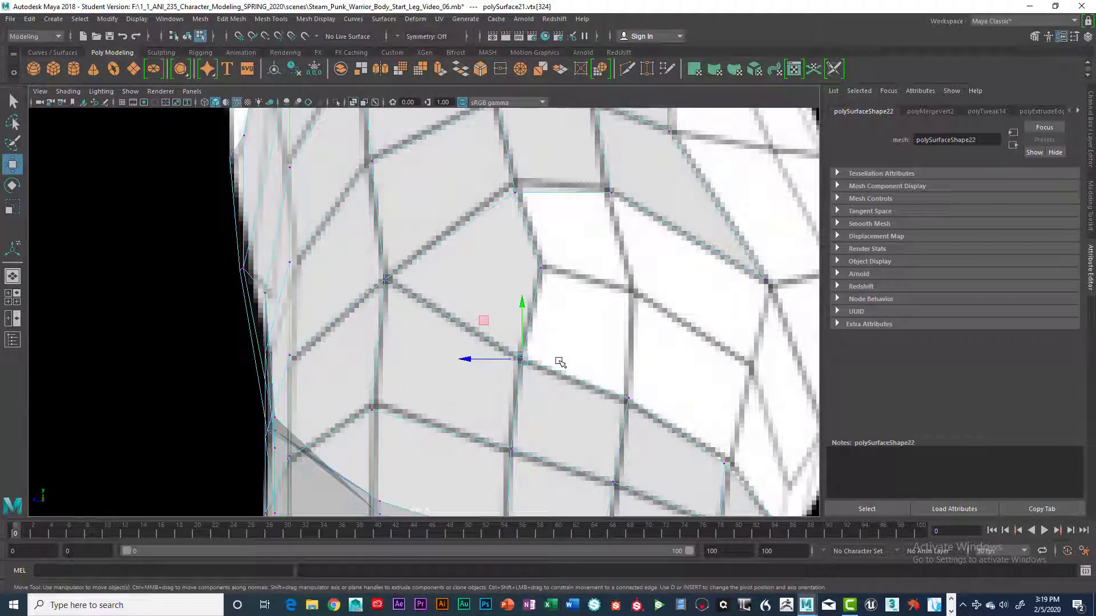
pyautogui.press('space')
pyautogui.press('space')
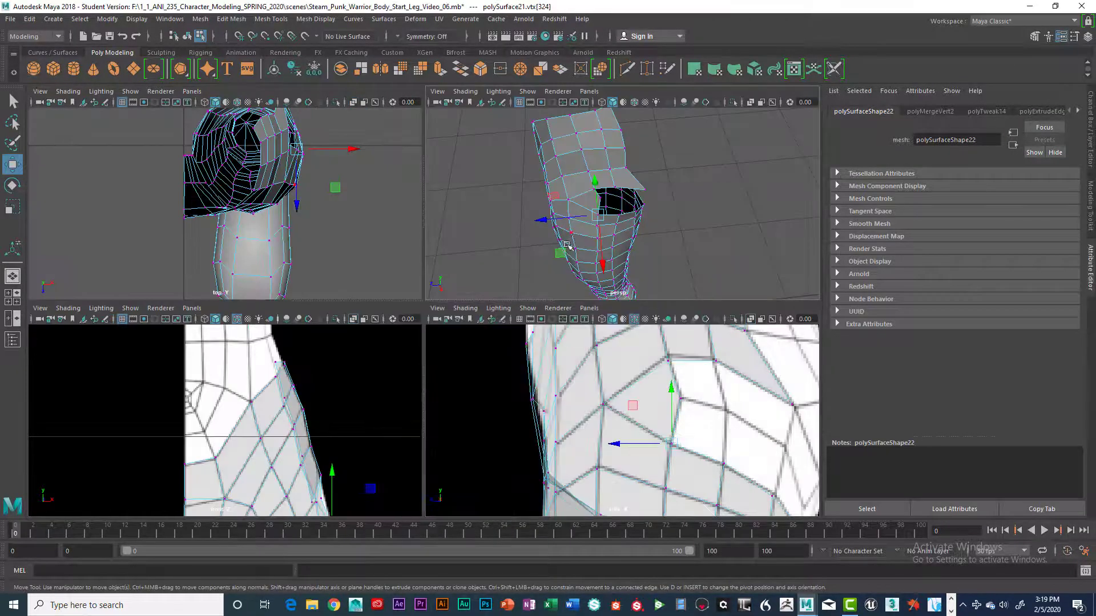
pyautogui.press('space')
pyautogui.press('space')
pyautogui.press('space')
pyautogui.press('space')
pyautogui.press('space')
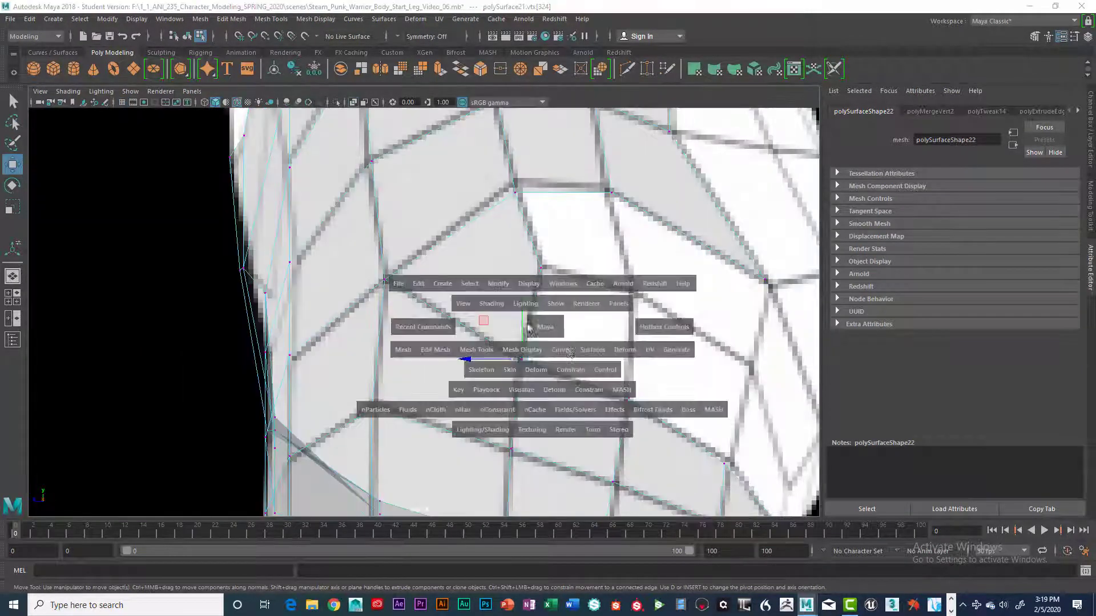
pyautogui.press('space')
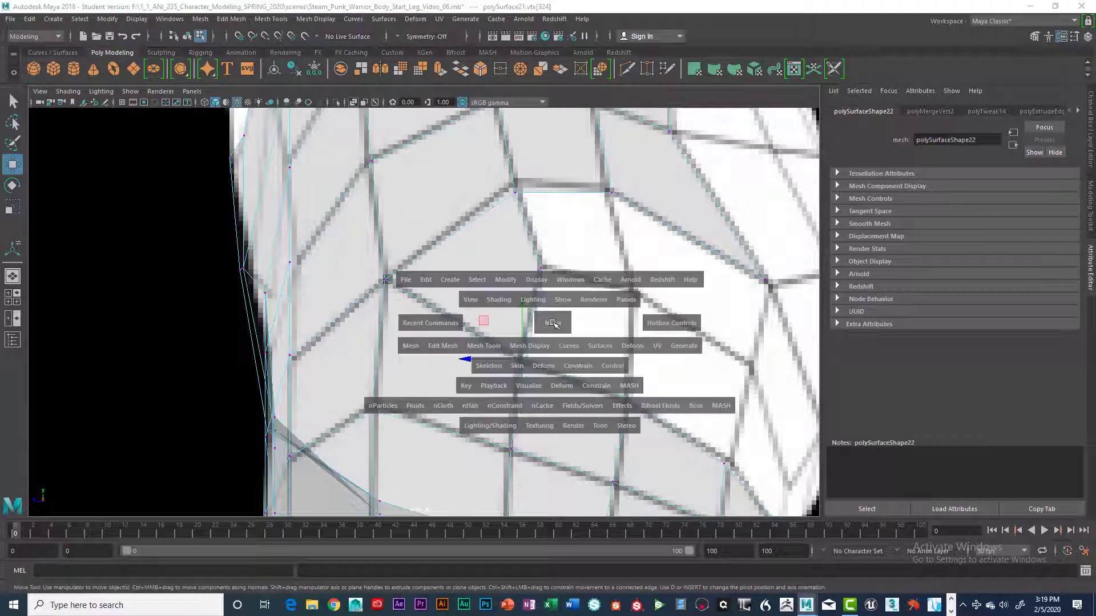
pyautogui.click(410, 347)
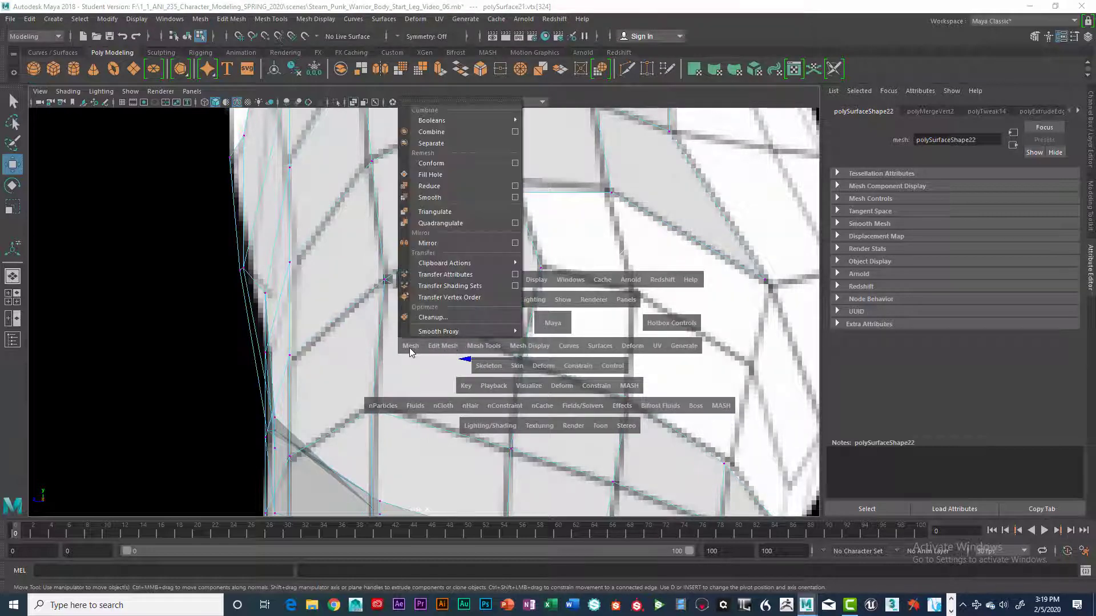
pyautogui.click(484, 346)
pyautogui.click(520, 346)
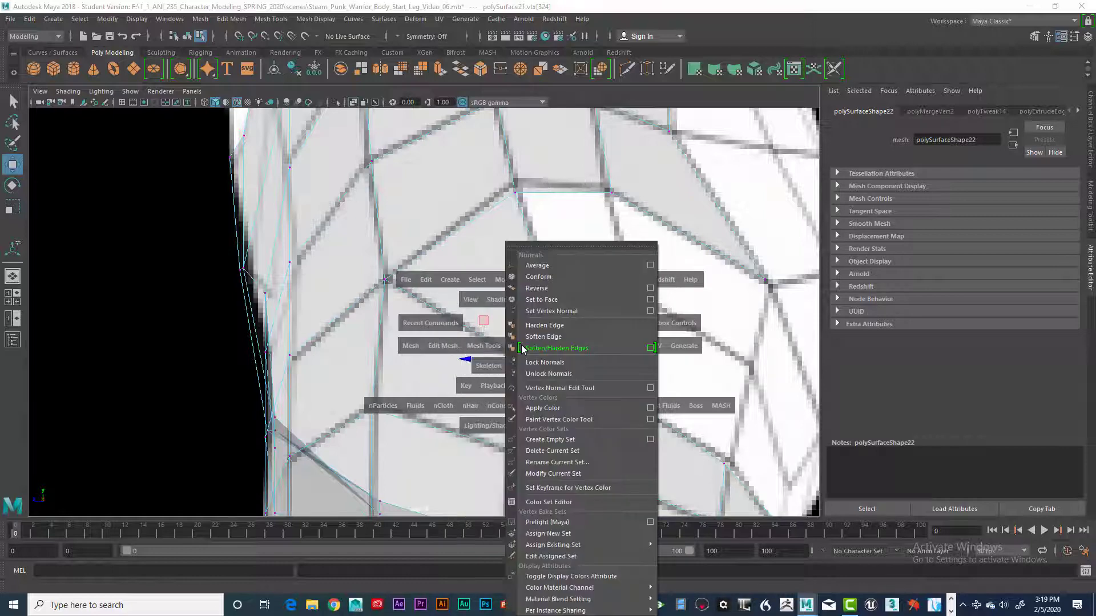
pyautogui.click(200, 19)
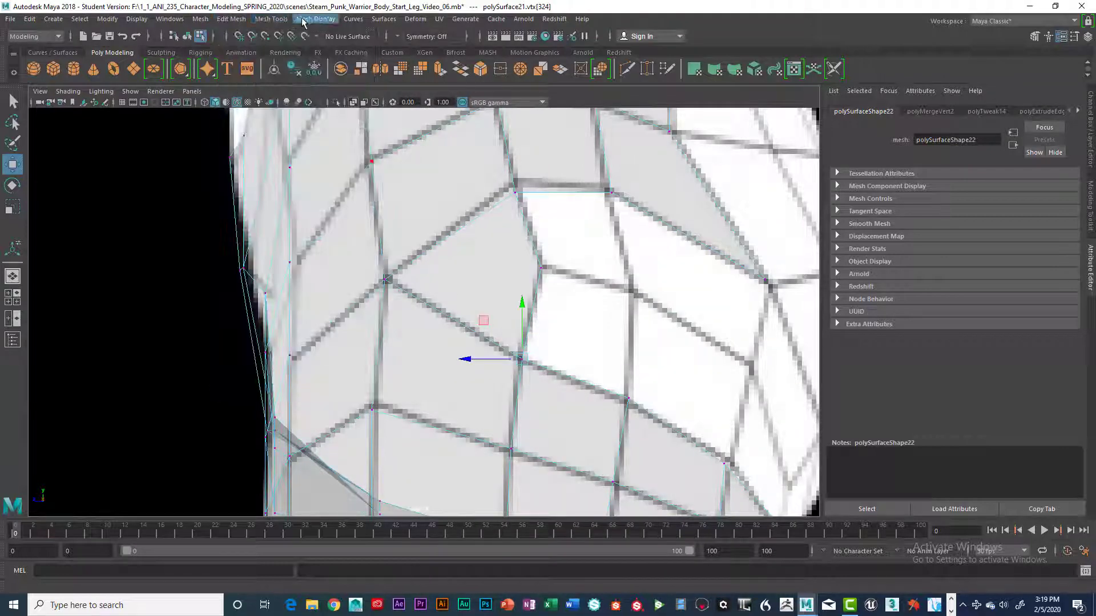
pyautogui.press('space')
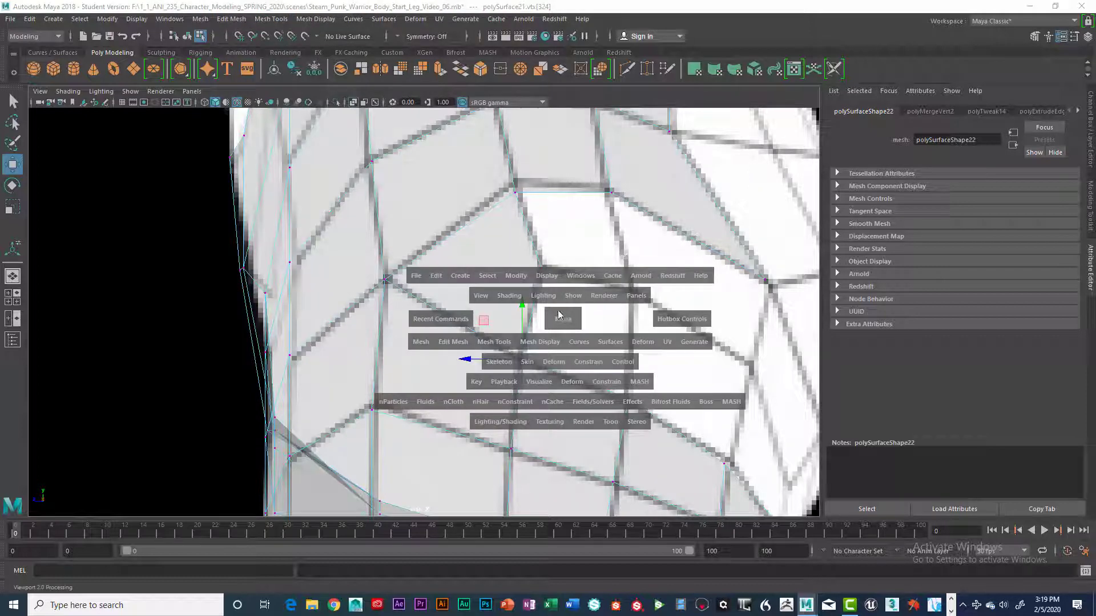
# Extrude the two front border edges of the hip opening backward to the next reference line in the side view
pyautogui.moveTo(529, 233); pyautogui.dragTo(526, 200, button='right')
pyautogui.click(528, 229)
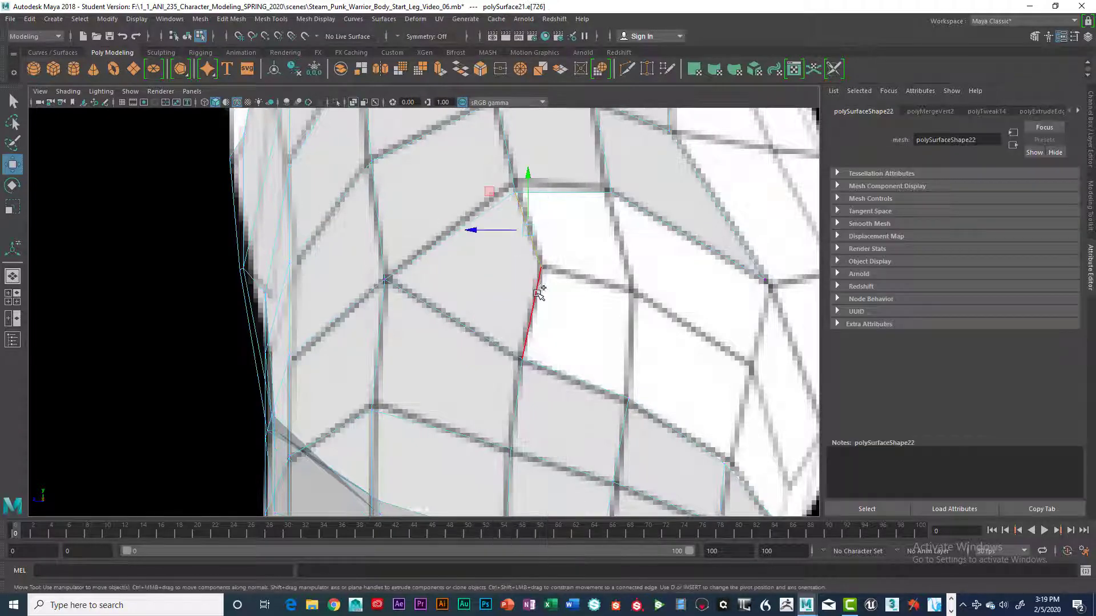
pyautogui.keyDown('shift'); pyautogui.click(538, 294); pyautogui.keyUp('shift')
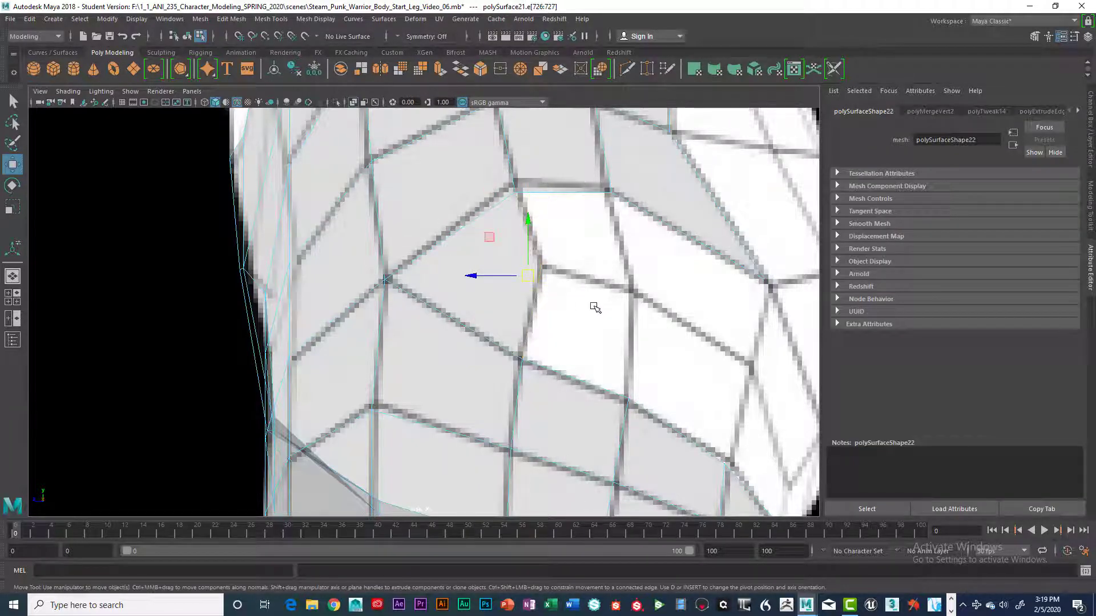
pyautogui.keyDown('shift'); pyautogui.moveTo(595, 308); pyautogui.dragTo(591, 308, button='right'); pyautogui.keyUp('shift')
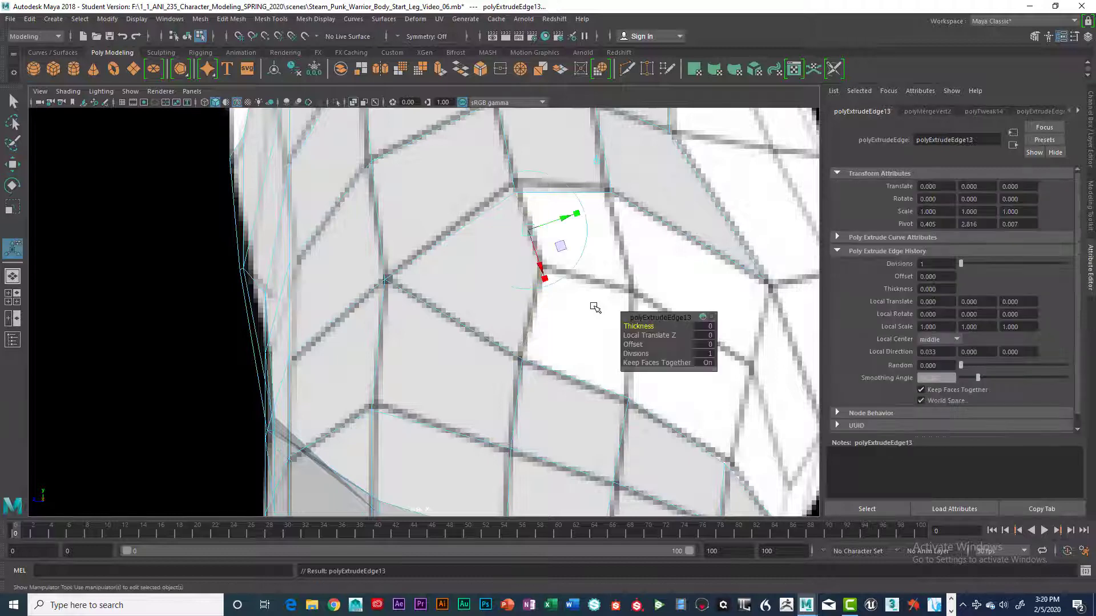
pyautogui.moveTo(508, 278); pyautogui.dragTo(633, 260)
# Snap the new strip's upper free vertex onto the existing vertex on the hip opening's upper border
pyautogui.moveTo(614, 208); pyautogui.dragTo(562, 210, button='right')
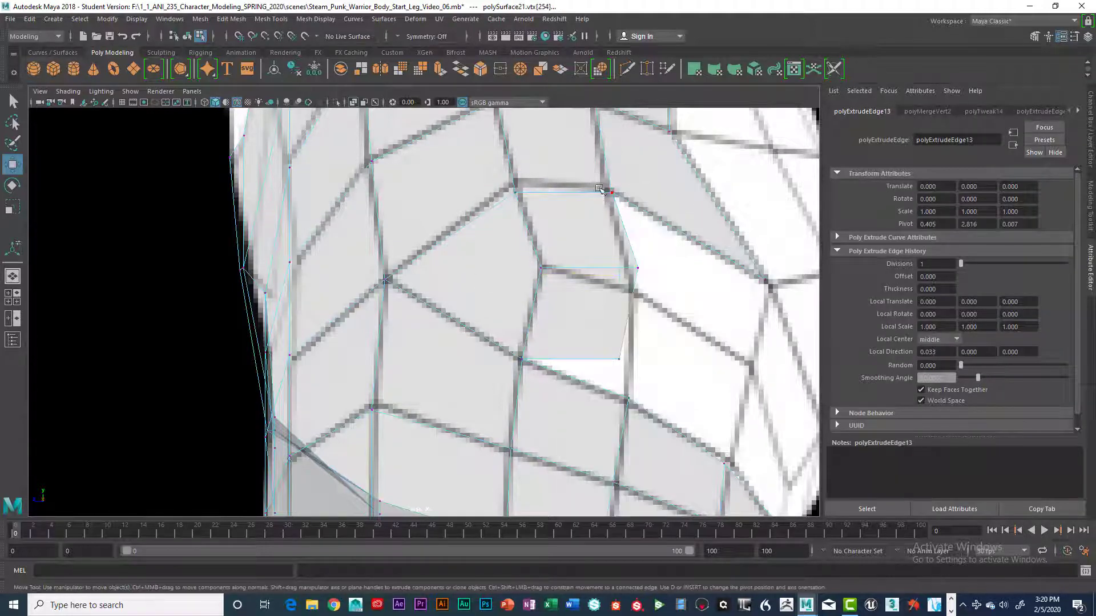
pyautogui.click(609, 190)
pyautogui.moveTo(616, 196)
pyautogui.mouseDown()
pyautogui.moveTo(618, 221)
pyautogui.moveTo(617, 198)
pyautogui.mouseUp()
pyautogui.hotkey('ctrl', 'z')
pyautogui.click(631, 240)
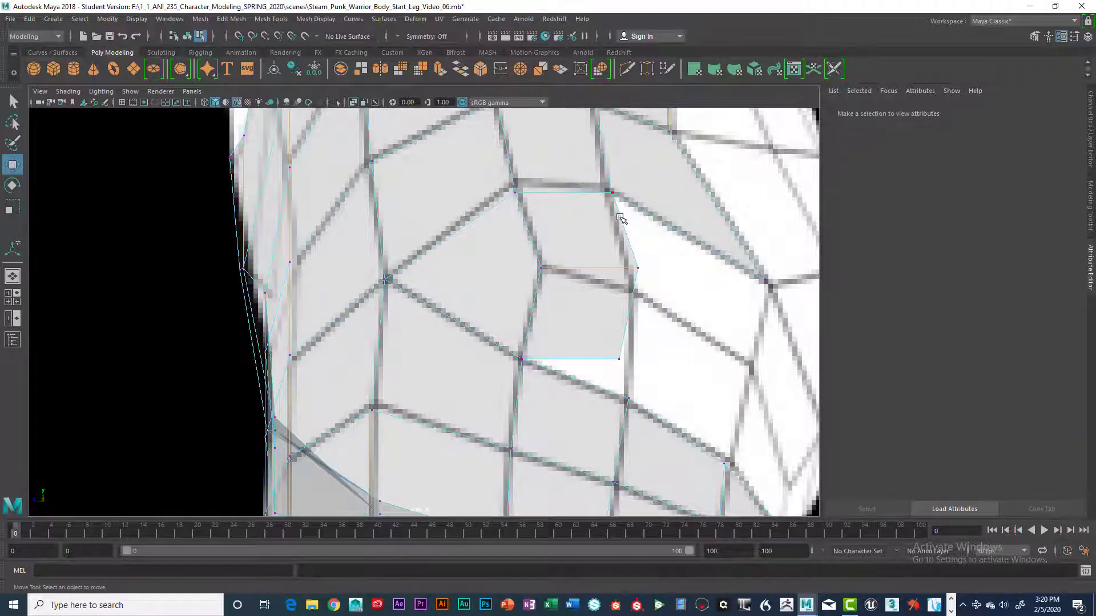
pyautogui.click(611, 192)
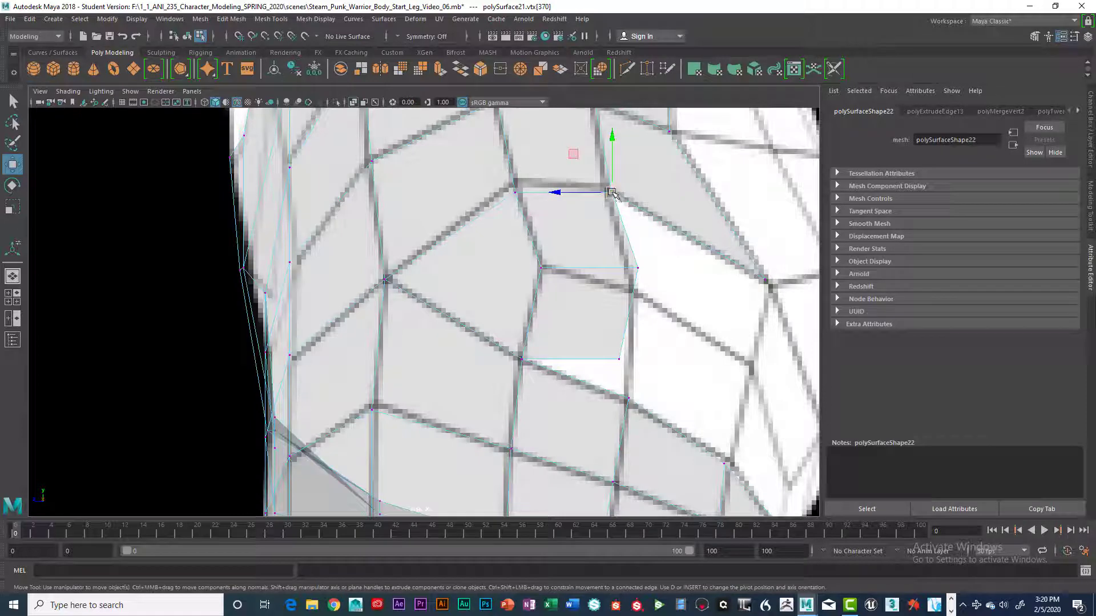
pyautogui.moveTo(612, 181); pyautogui.dragTo(612, 171)
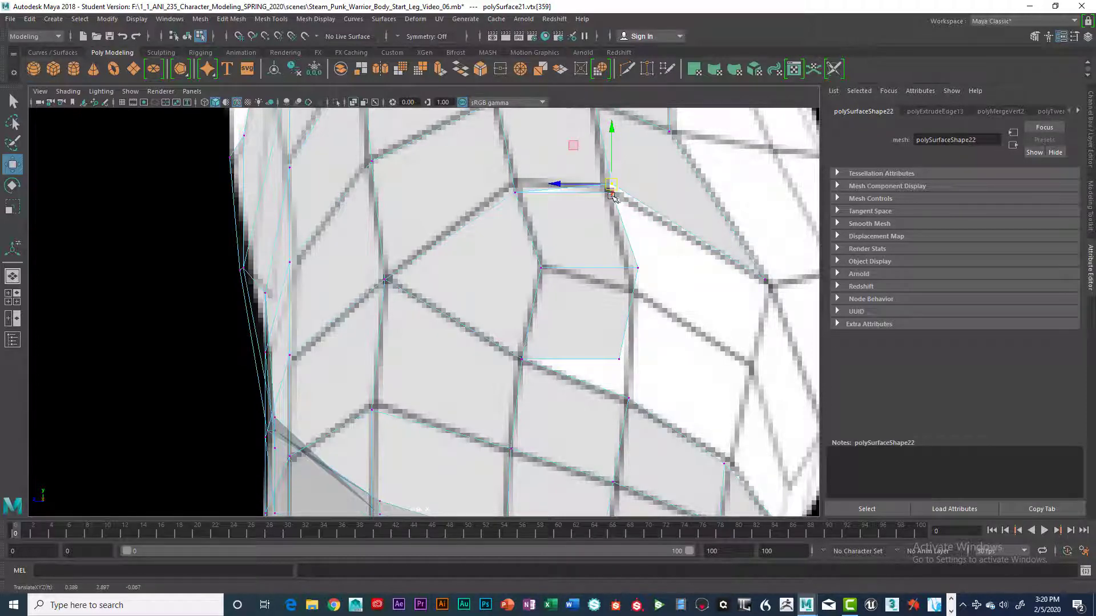
pyautogui.click(611, 194)
pyautogui.moveTo(609, 177)
pyautogui.mouseDown()
pyautogui.moveTo(610, 200)
pyautogui.moveTo(610, 174)
pyautogui.mouseUp()
pyautogui.click(611, 184)
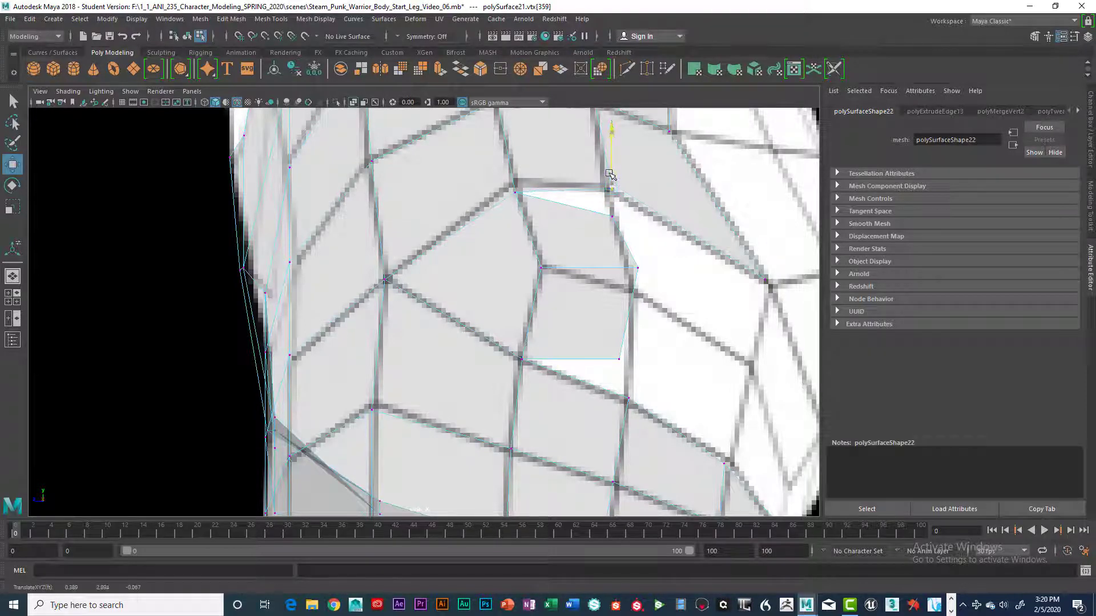
pyautogui.click(613, 215)
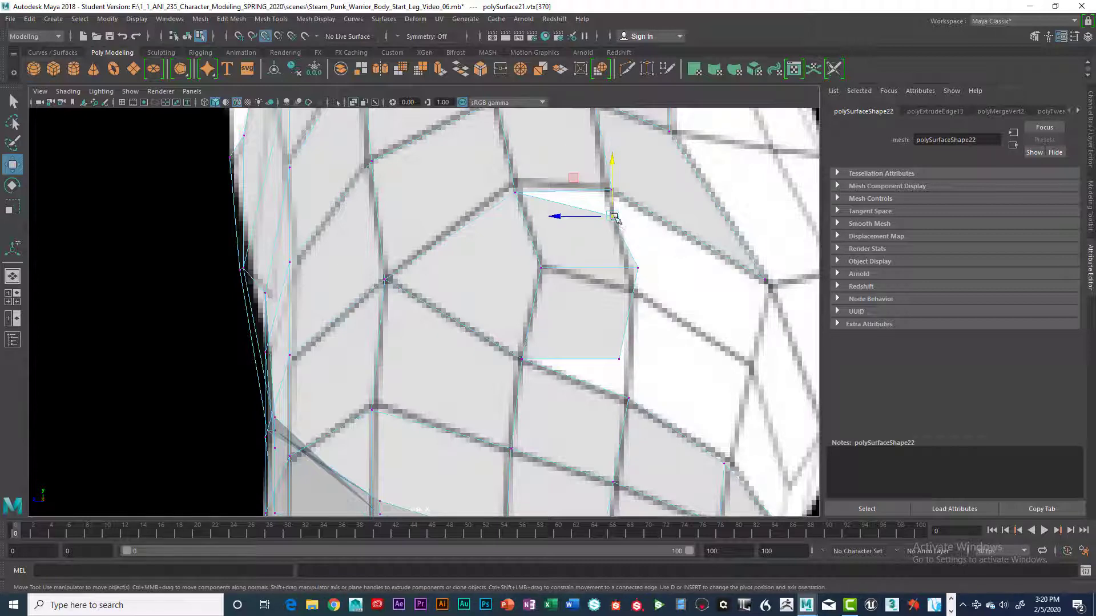
pyautogui.moveTo(628, 246); pyautogui.dragTo(625, 221, button='middle')
# Snap the new strip's lower free vertex onto the opening's lower border vertex and merge the pair to center
pyautogui.click(619, 359)
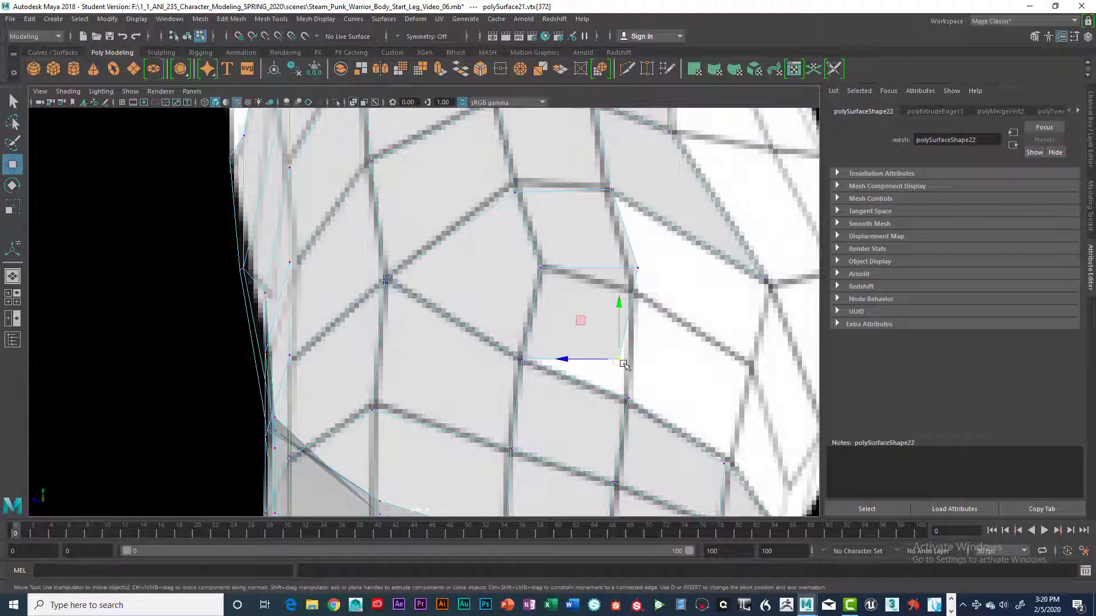
pyautogui.moveTo(626, 363); pyautogui.dragTo(622, 368)
pyautogui.moveTo(626, 388); pyautogui.dragTo(627, 392)
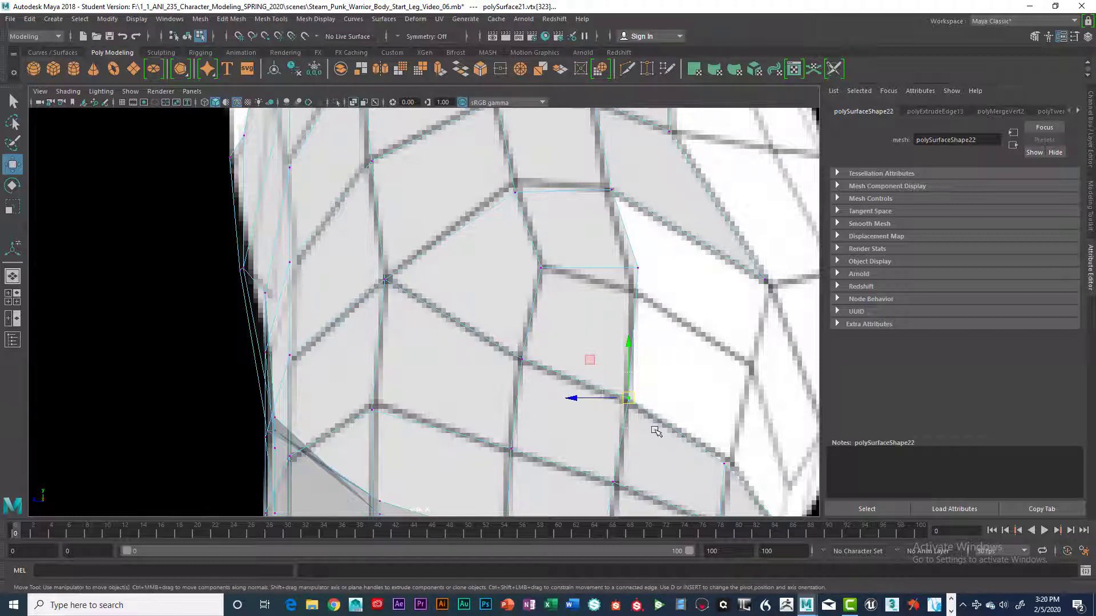
pyautogui.press('space')
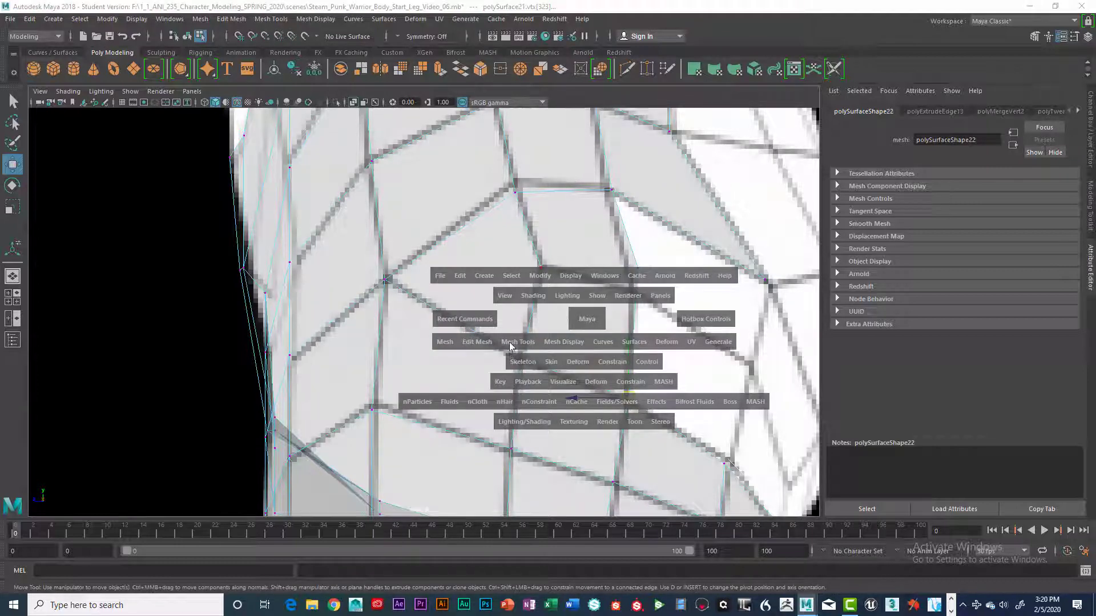
pyautogui.click(483, 346)
pyautogui.click(489, 367)
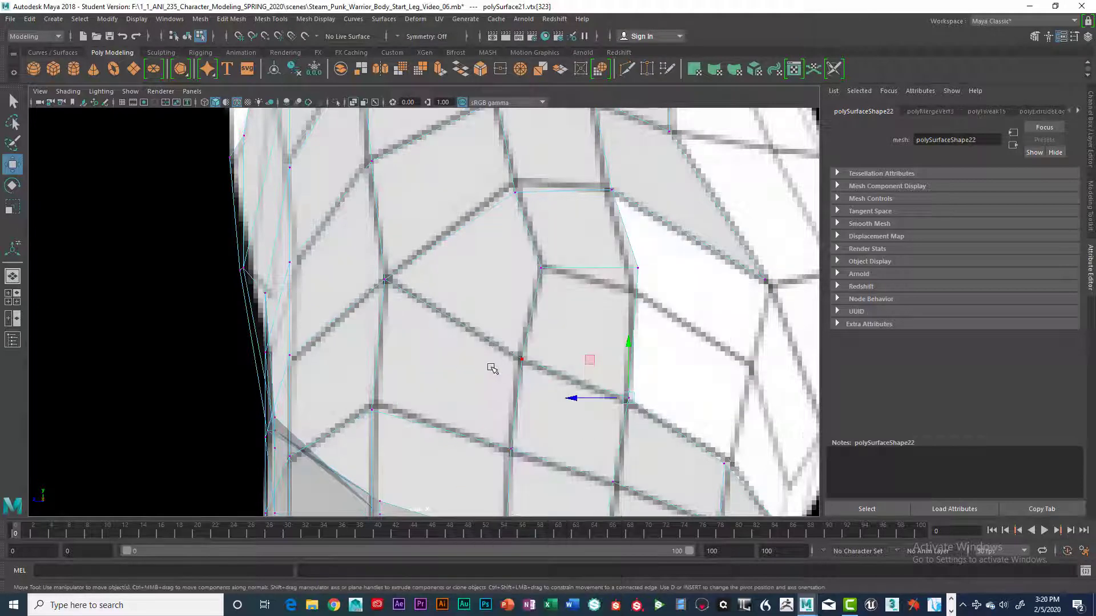
# Merge the overlapping vertices at the new strip's upper corner to center and test that they move as one
pyautogui.click(601, 190)
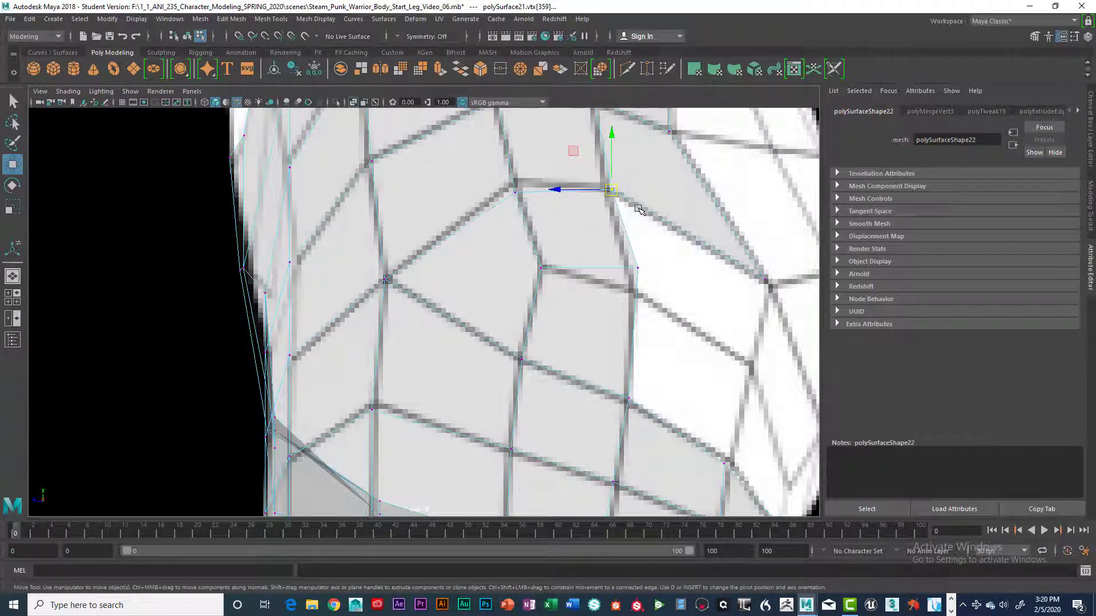
pyautogui.press('g')
pyautogui.click(586, 240)
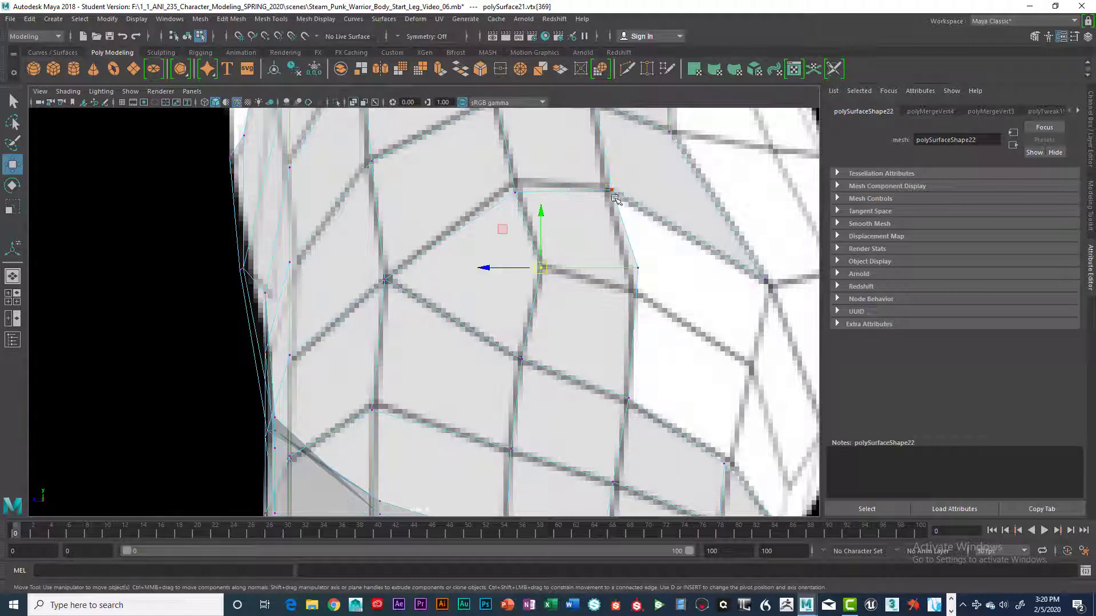
pyautogui.click(611, 189)
pyautogui.moveTo(611, 169); pyautogui.dragTo(612, 186)
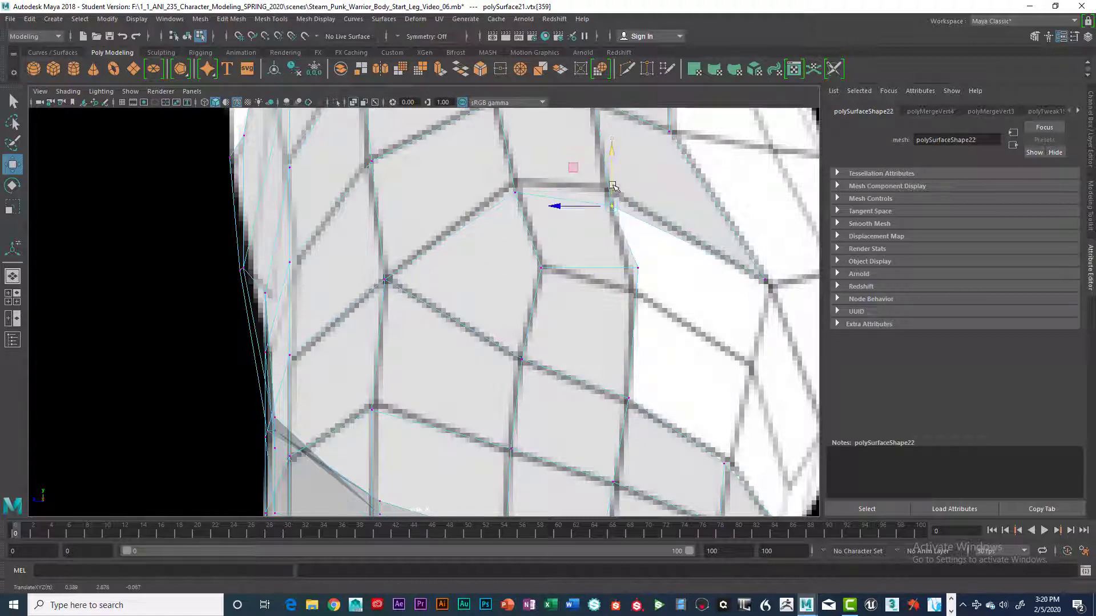
# Move the new strip's middle rear vertex down onto the reference wireframe intersection
pyautogui.scroll(2, 694, 239)
pyautogui.click(680, 260)
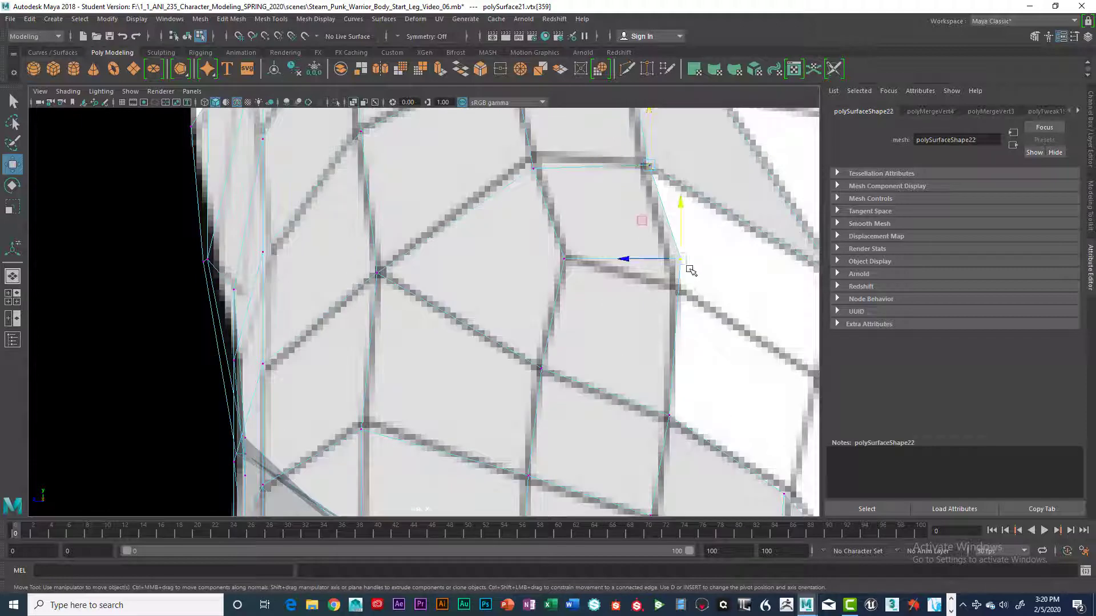
pyautogui.moveTo(681, 262); pyautogui.dragTo(679, 286)
# Extrude the strip's two rear border edges backward and down to the next reference line across the remaining hip opening
pyautogui.scroll(-5, 710, 310)
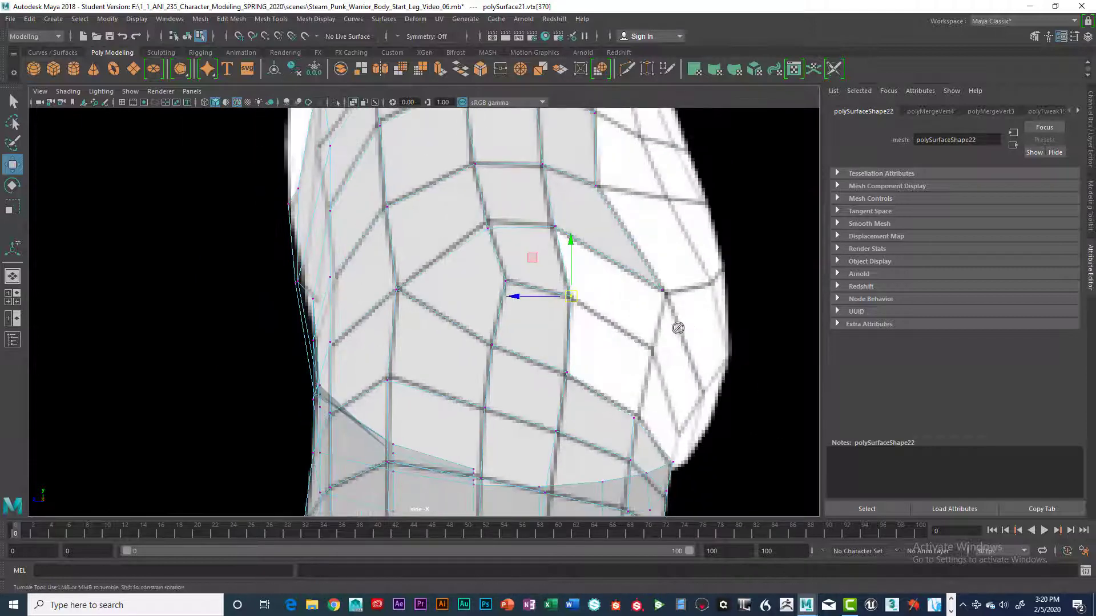
pyautogui.keyDown('alt'); pyautogui.moveTo(677, 328); pyautogui.dragTo(634, 308); pyautogui.keyUp('alt')
pyautogui.keyDown('alt'); pyautogui.moveTo(634, 308); pyautogui.dragTo(610, 297, button='middle'); pyautogui.keyUp('alt')
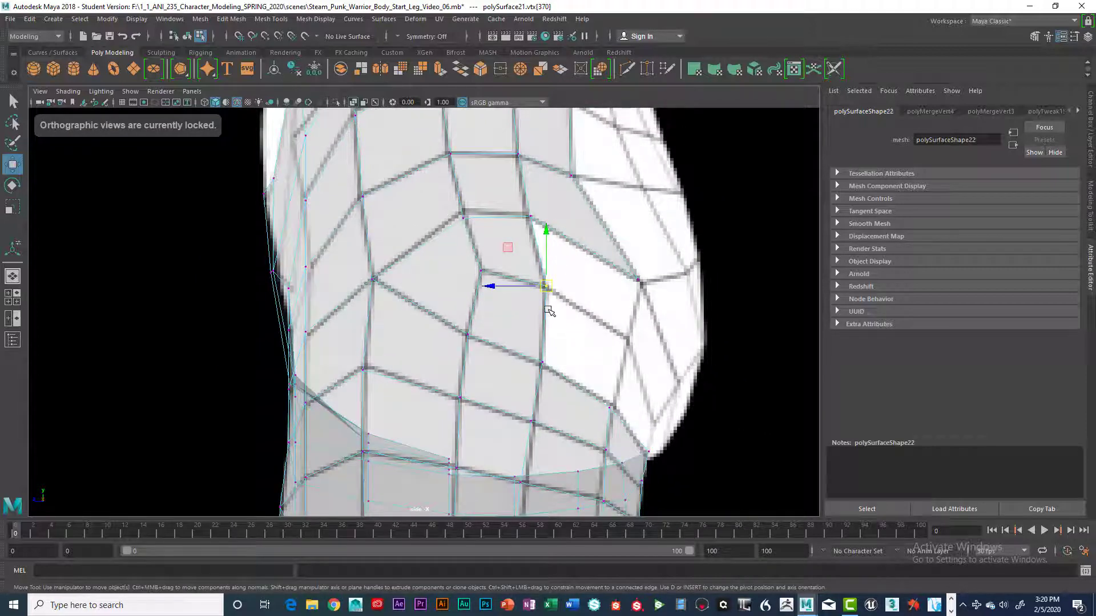
pyautogui.moveTo(534, 250); pyautogui.dragTo(533, 225, button='right')
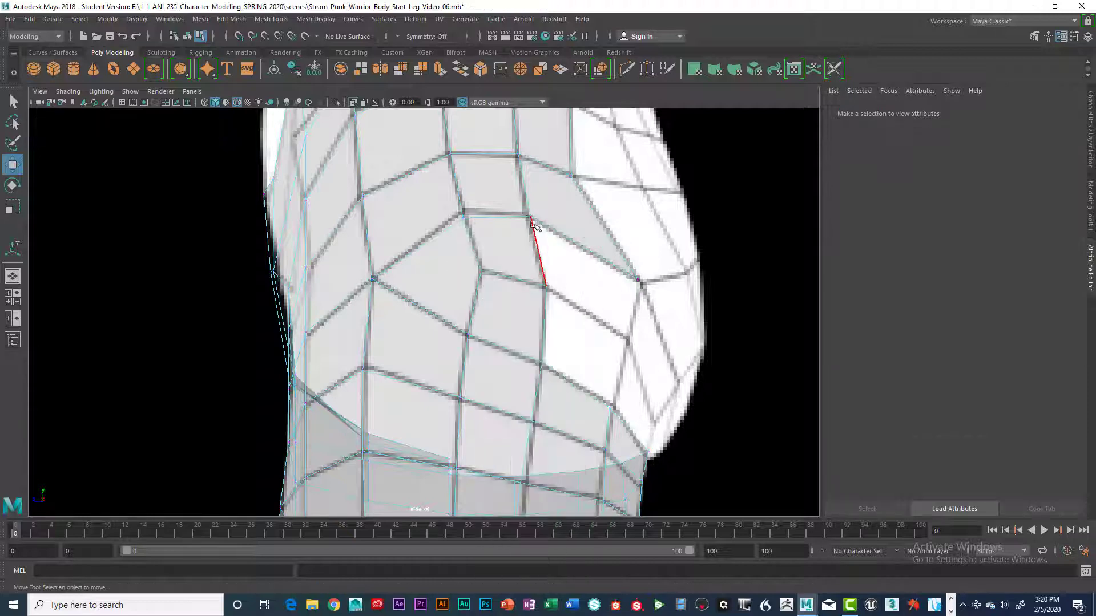
pyautogui.click(536, 246)
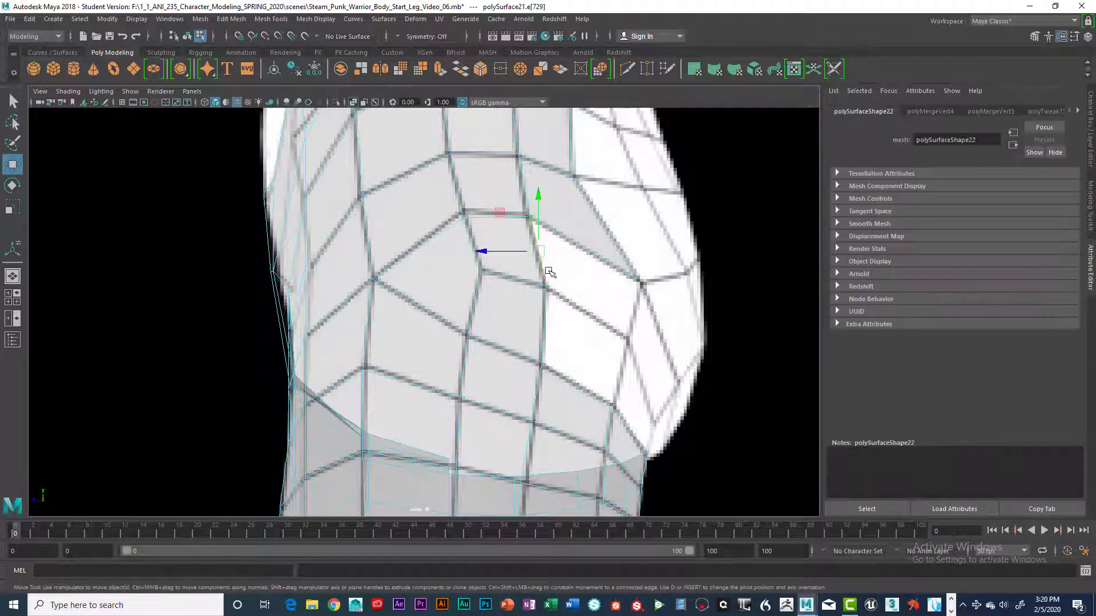
pyautogui.keyDown('shift'); pyautogui.click(551, 310); pyautogui.keyUp('shift')
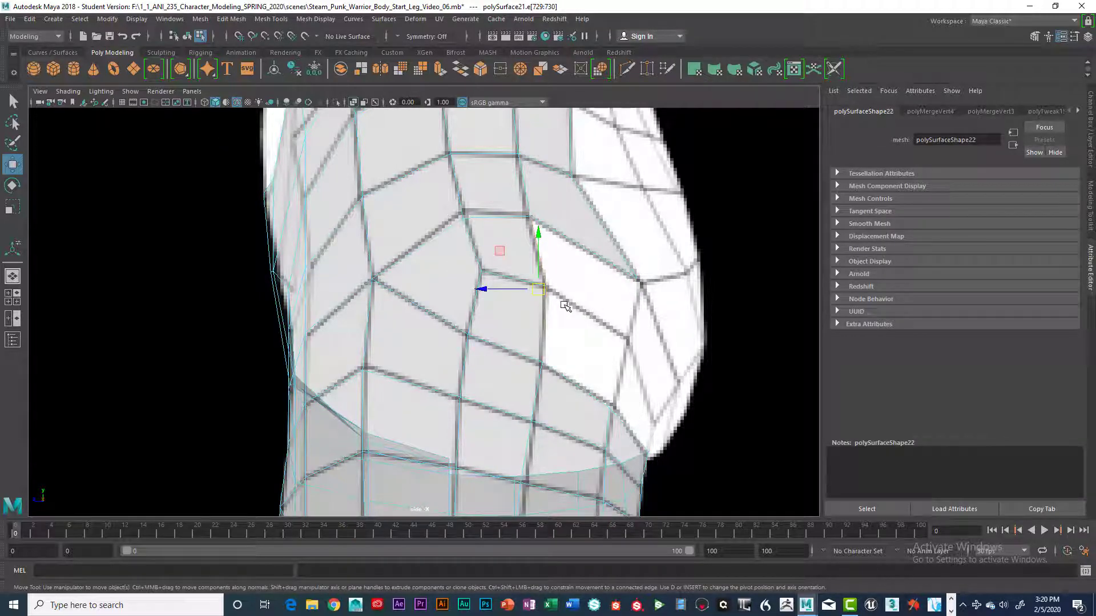
pyautogui.hotkey('ctrl', 'e')
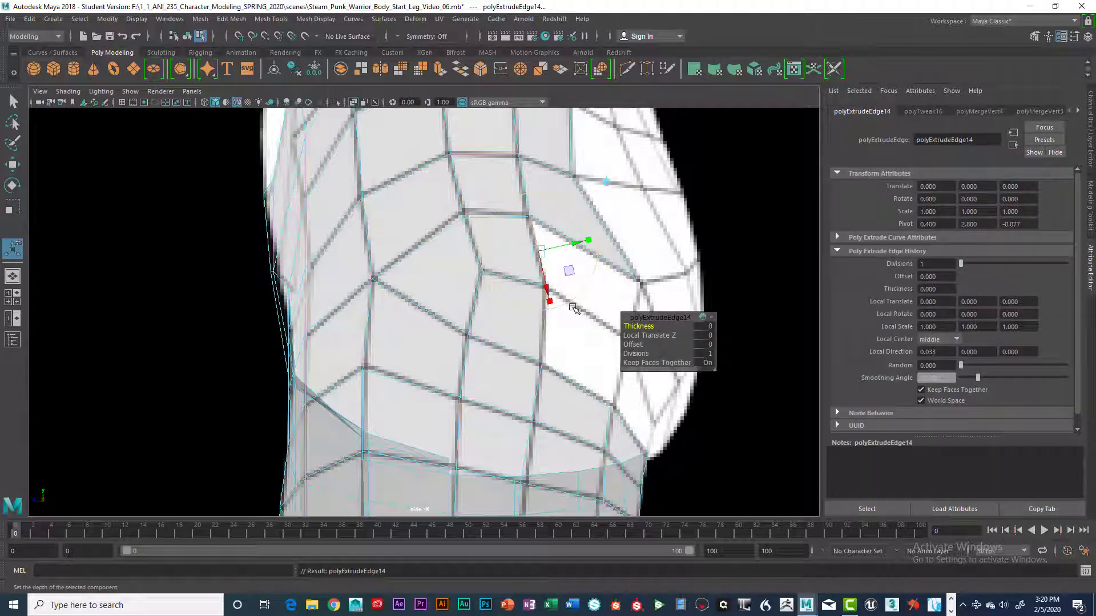
pyautogui.press('w')
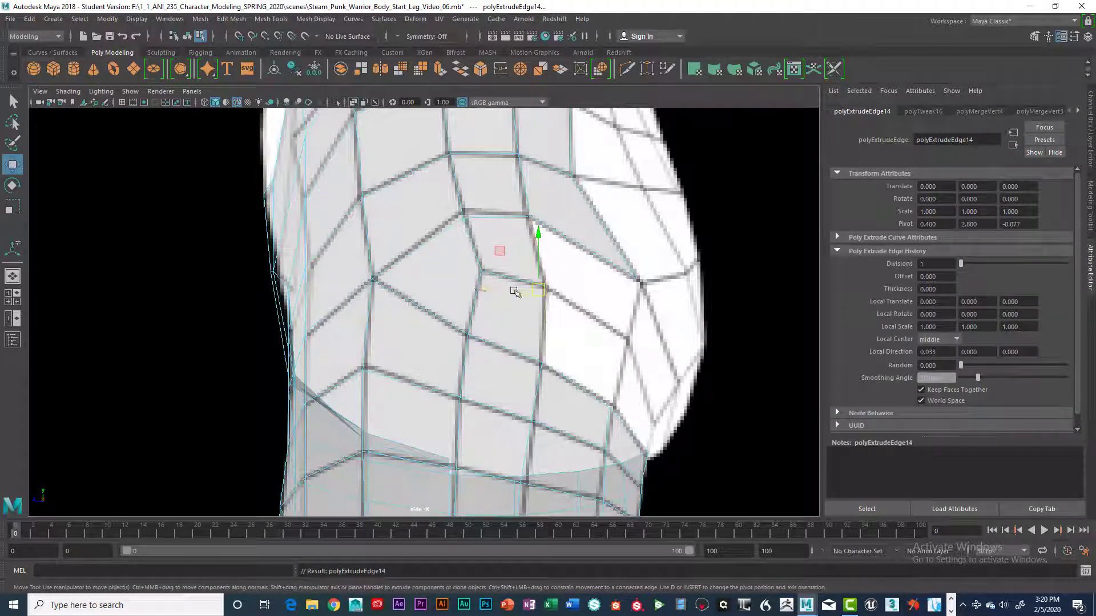
pyautogui.moveTo(517, 290); pyautogui.dragTo(610, 303)
pyautogui.moveTo(624, 238); pyautogui.dragTo(625, 301)
pyautogui.scroll(1, 646, 303)
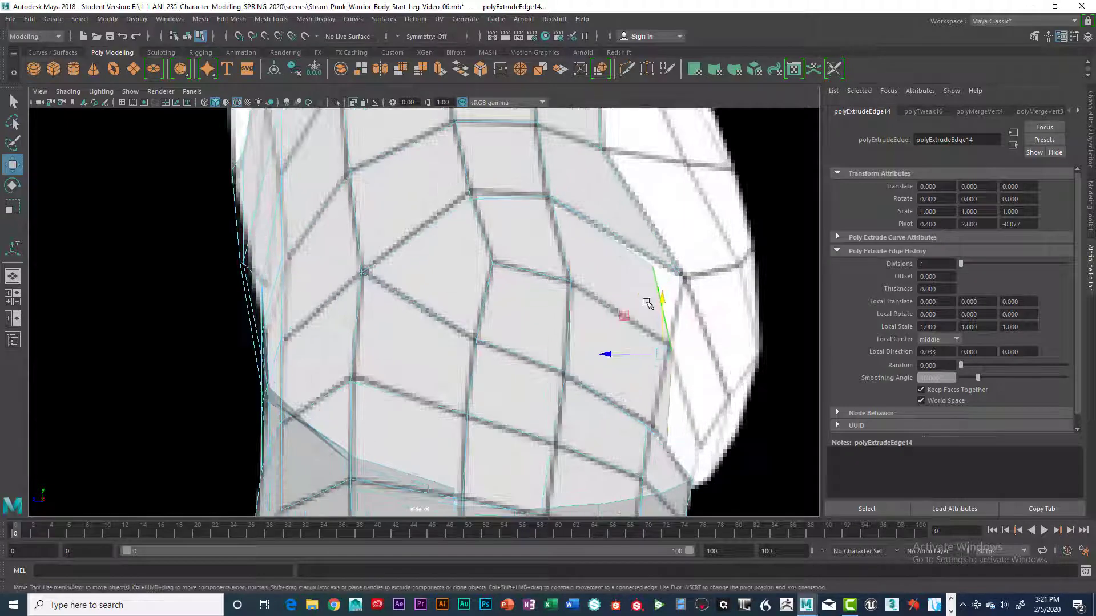
pyautogui.keyDown('alt'); pyautogui.moveTo(628, 318); pyautogui.dragTo(529, 343, button='middle'); pyautogui.keyUp('alt')
pyautogui.scroll(1, 554, 329)
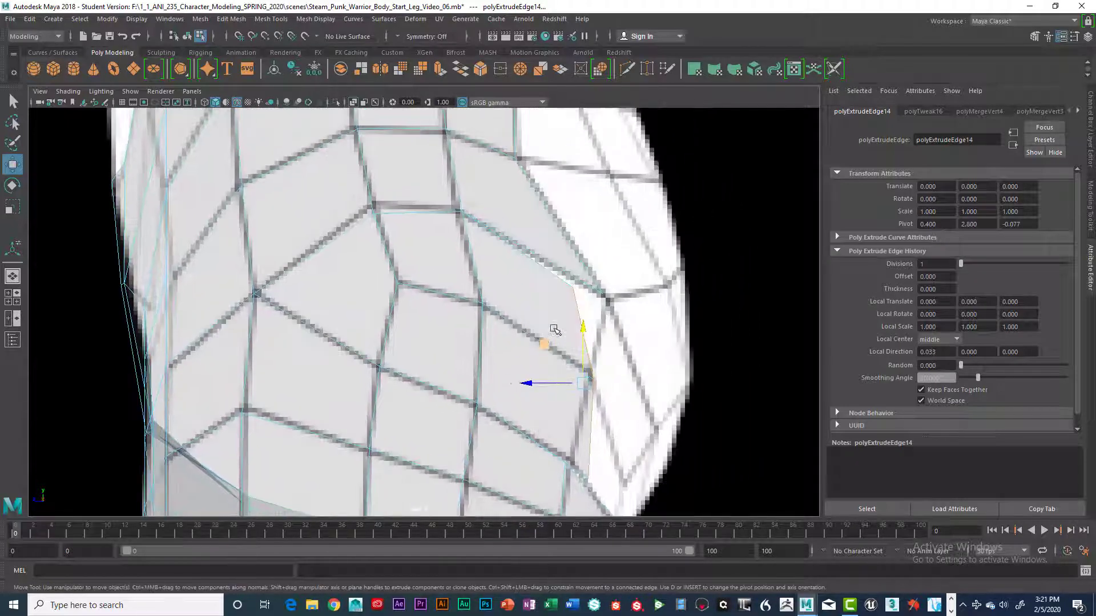
# Snap the new strip's upper free vertex onto the adjacent corner vertex and its lower free vertex onto the opening's lower border vertex
pyautogui.moveTo(571, 289); pyautogui.dragTo(532, 278, button='right')
pyautogui.click(575, 290)
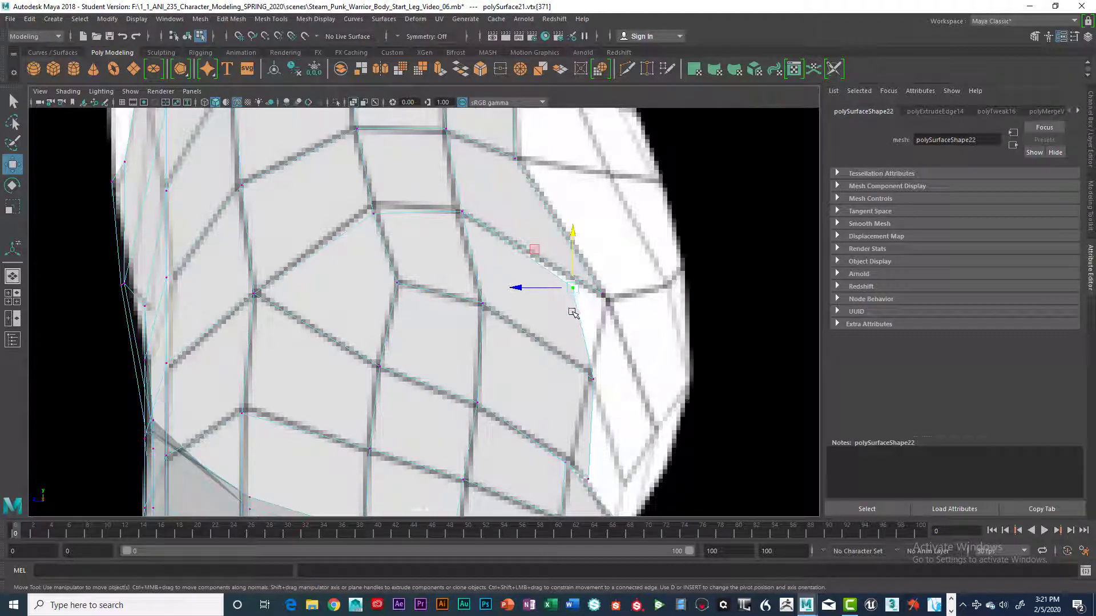
pyautogui.press('v')
pyautogui.moveTo(573, 289); pyautogui.dragTo(607, 347)
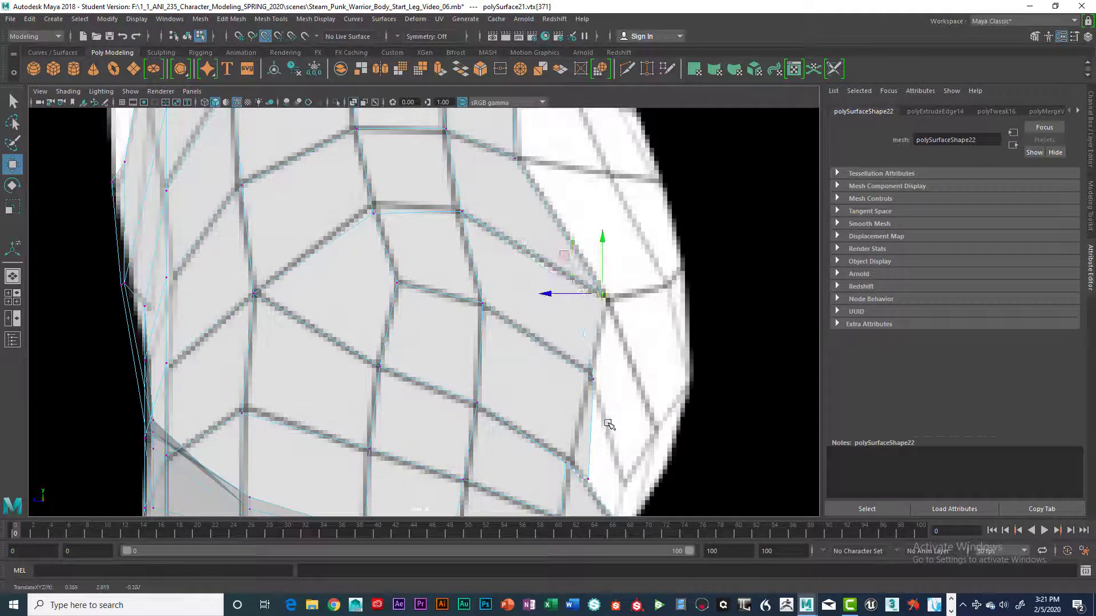
pyautogui.keyDown('alt'); pyautogui.moveTo(601, 394); pyautogui.dragTo(583, 280, button='middle'); pyautogui.keyUp('alt')
pyautogui.click(570, 370)
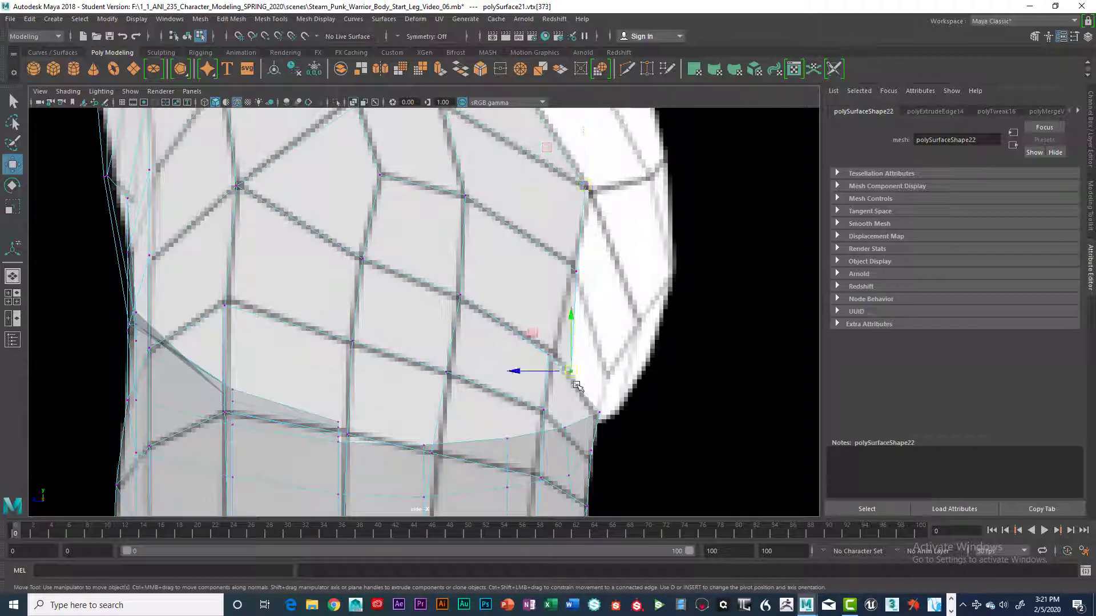
pyautogui.press('v')
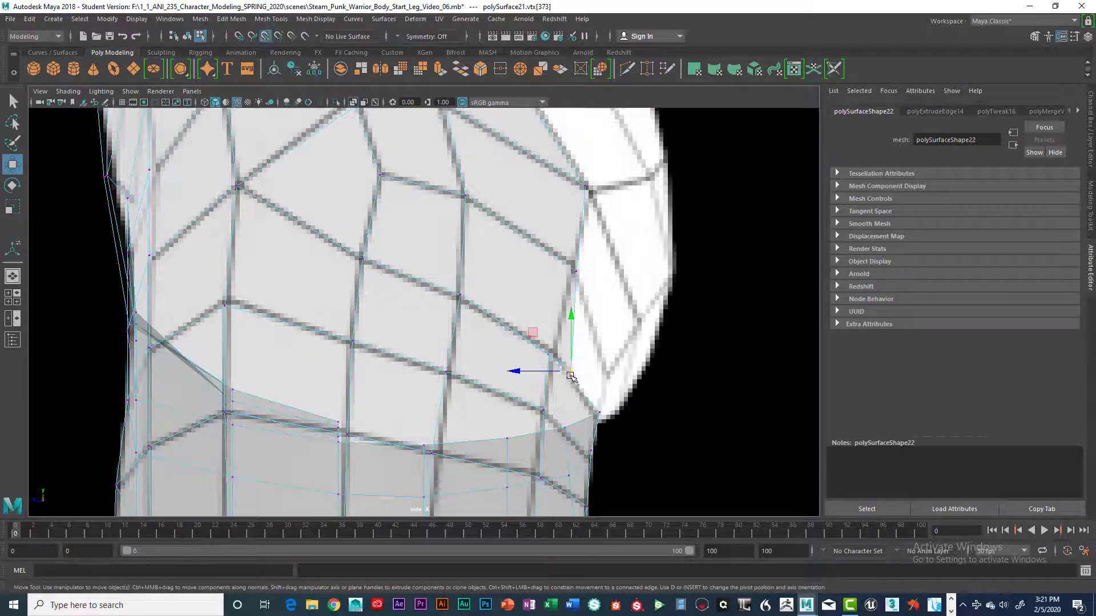
pyautogui.moveTo(570, 372); pyautogui.dragTo(549, 357)
pyautogui.scroll(-1, 592, 237)
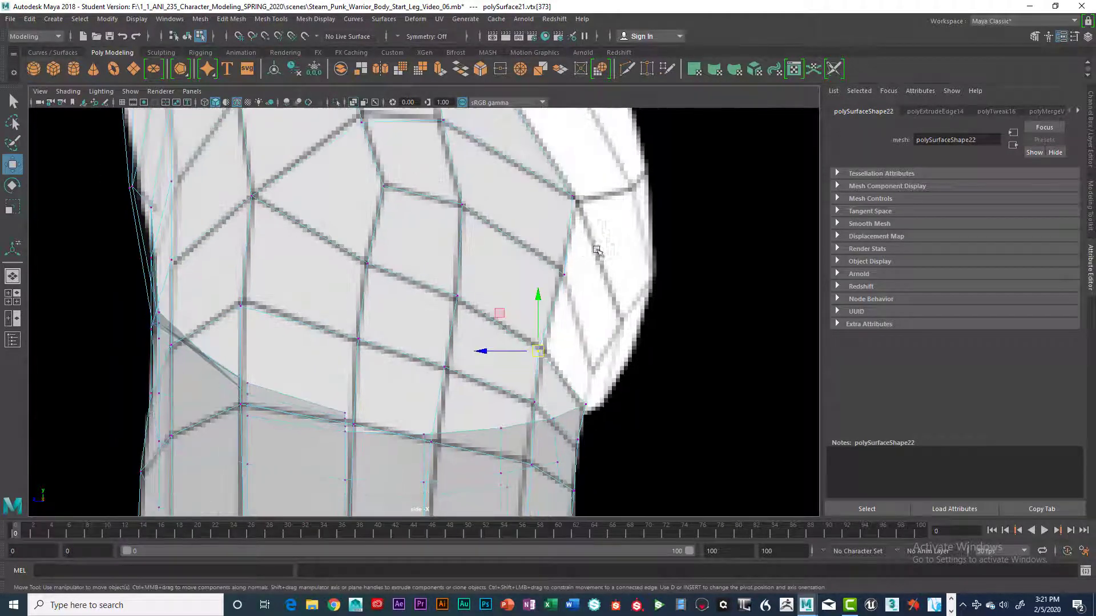
# Merge the overlapping vertex pairs at the new strip's upper and lower corners to center
pyautogui.click(592, 228)
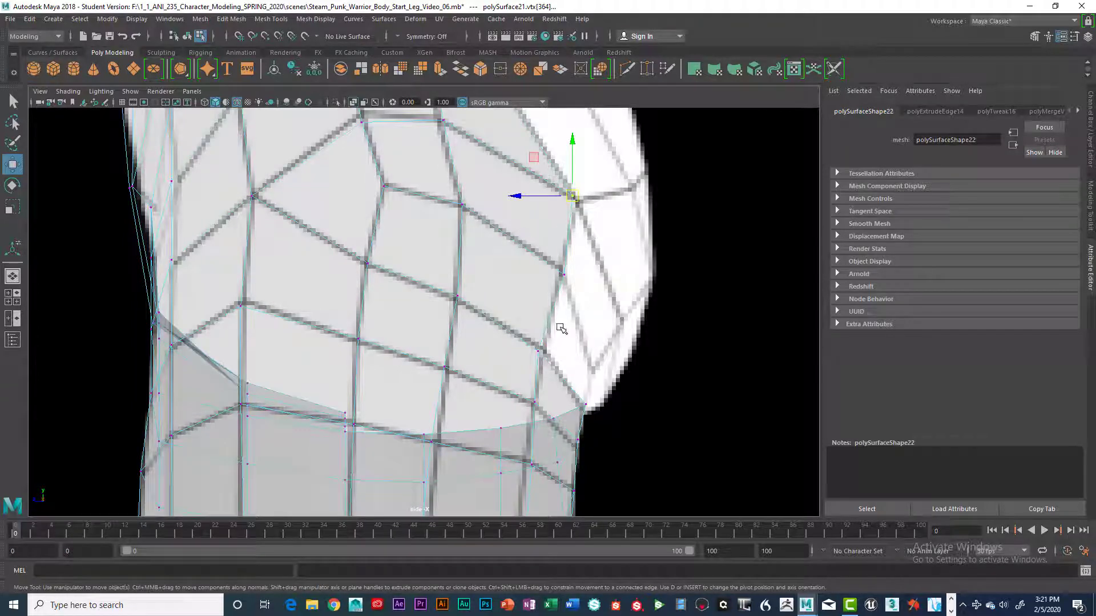
pyautogui.press('space')
pyautogui.click(459, 235)
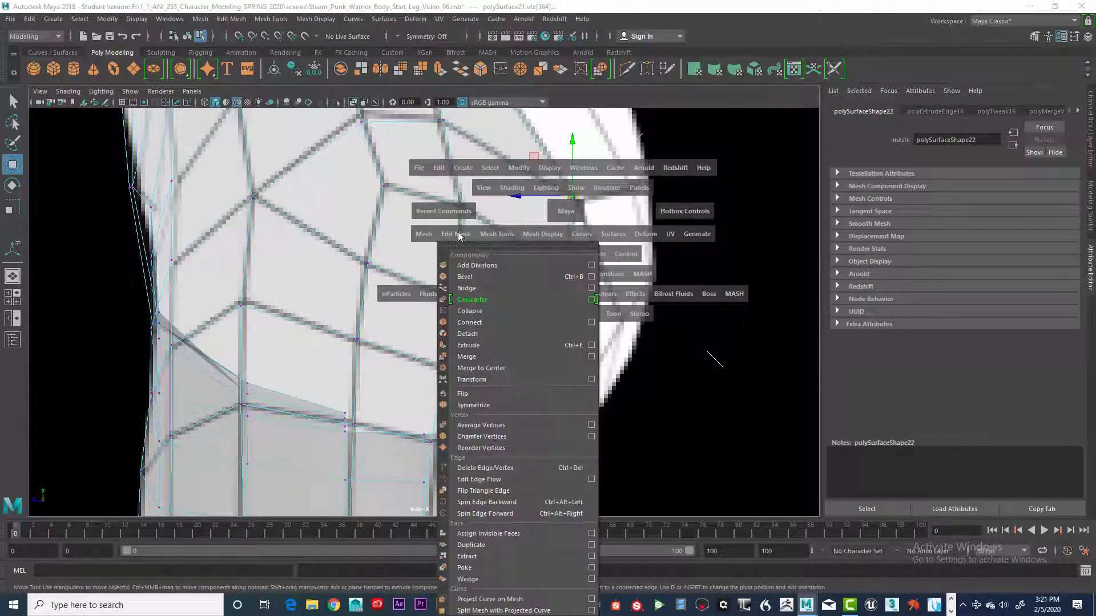
pyautogui.click(448, 236)
pyautogui.click(481, 369)
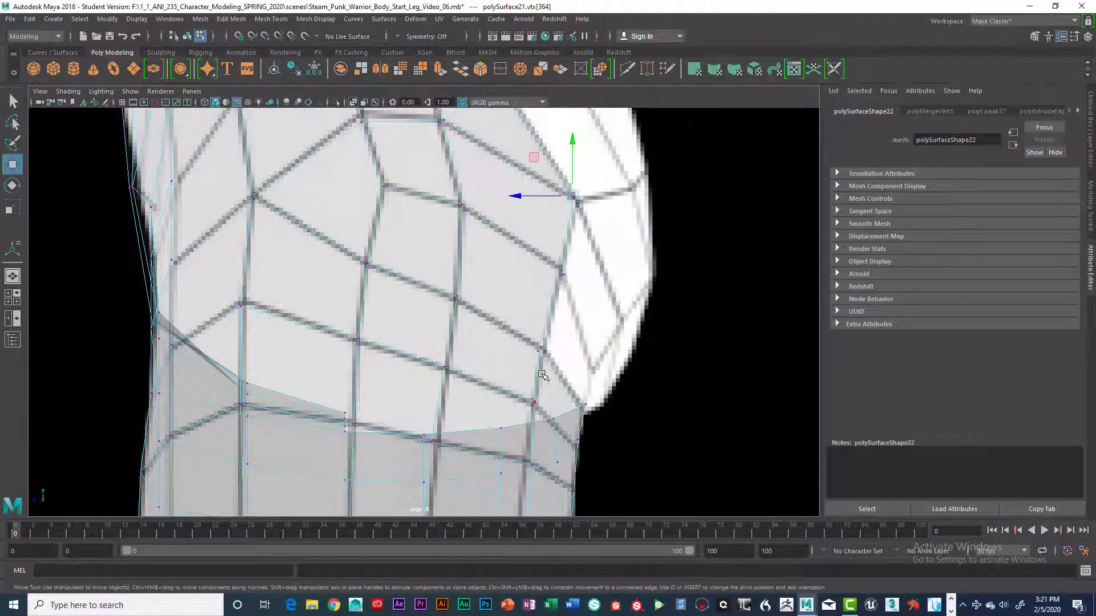
pyautogui.click(537, 349)
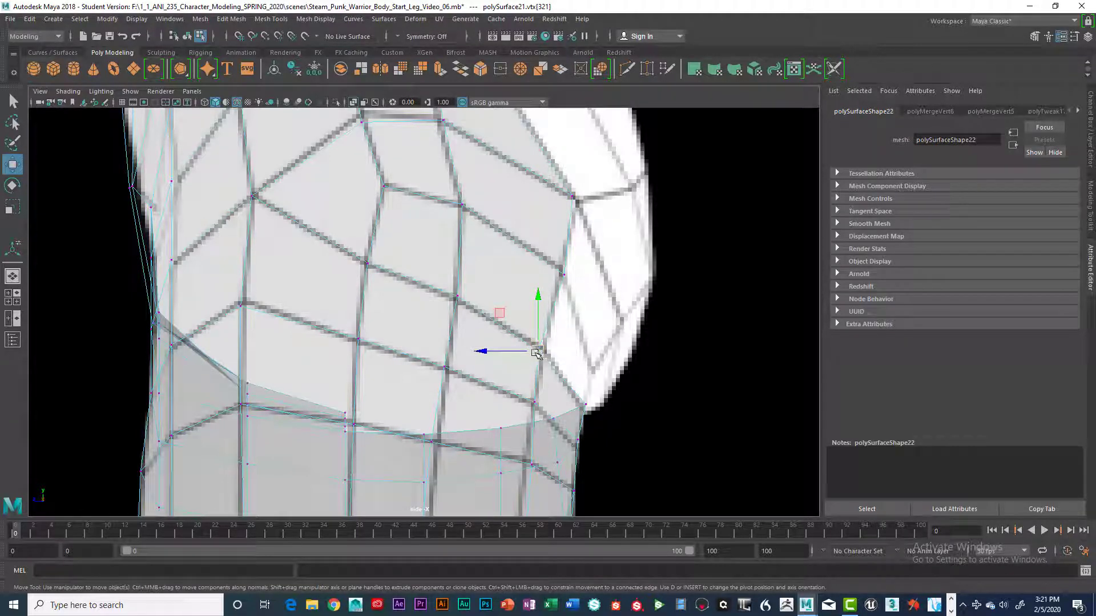
# Nudge the lower, middle and upper vertices along the strip's rear border onto the reference wireframe intersections
pyautogui.moveTo(506, 325)
pyautogui.mouseDown()
pyautogui.moveTo(532, 356)
pyautogui.moveTo(511, 319)
pyautogui.mouseUp()
pyautogui.click(559, 271)
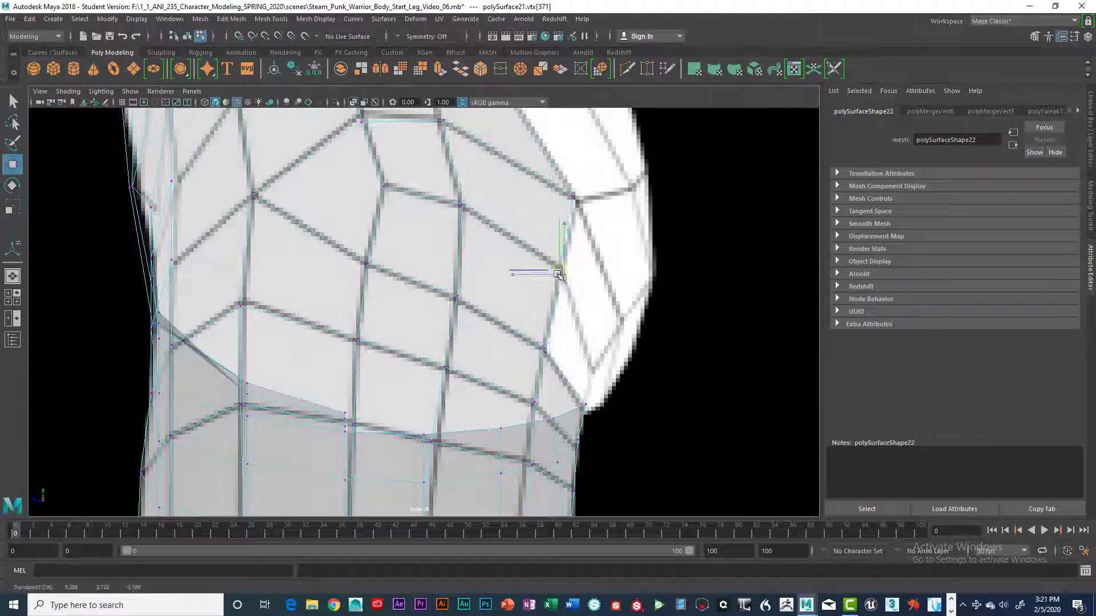
pyautogui.click(572, 197)
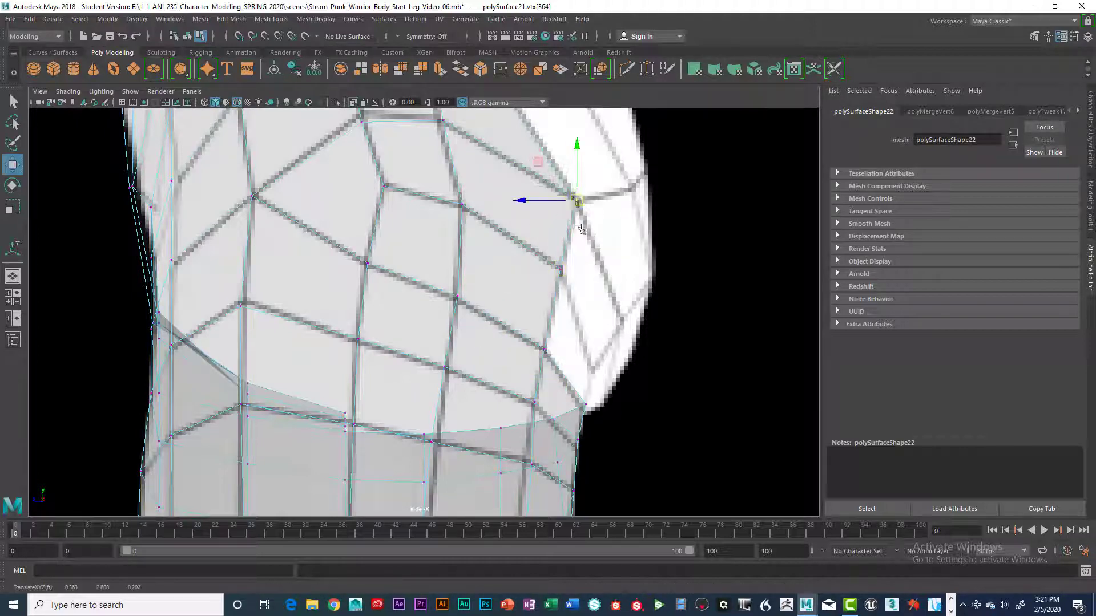
# In the front view, extrude the two upper border edges nearest the body's centerline up and inward toward the next reference line
pyautogui.scroll(-1, 578, 316)
pyautogui.scroll(-1, 573, 315)
pyautogui.keyDown('alt'); pyautogui.moveTo(499, 300); pyautogui.dragTo(552, 344, button='middle'); pyautogui.keyUp('alt')
pyautogui.keyDown('alt'); pyautogui.moveTo(527, 242); pyautogui.dragTo(419, 295, button='middle'); pyautogui.keyUp('alt')
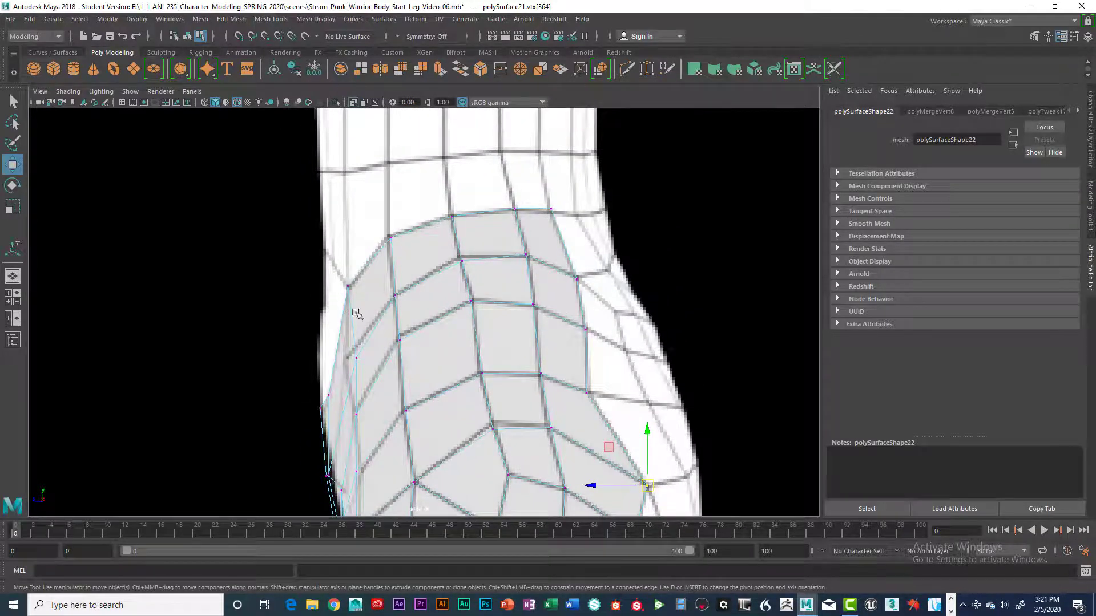
pyautogui.press('space')
pyautogui.press('space')
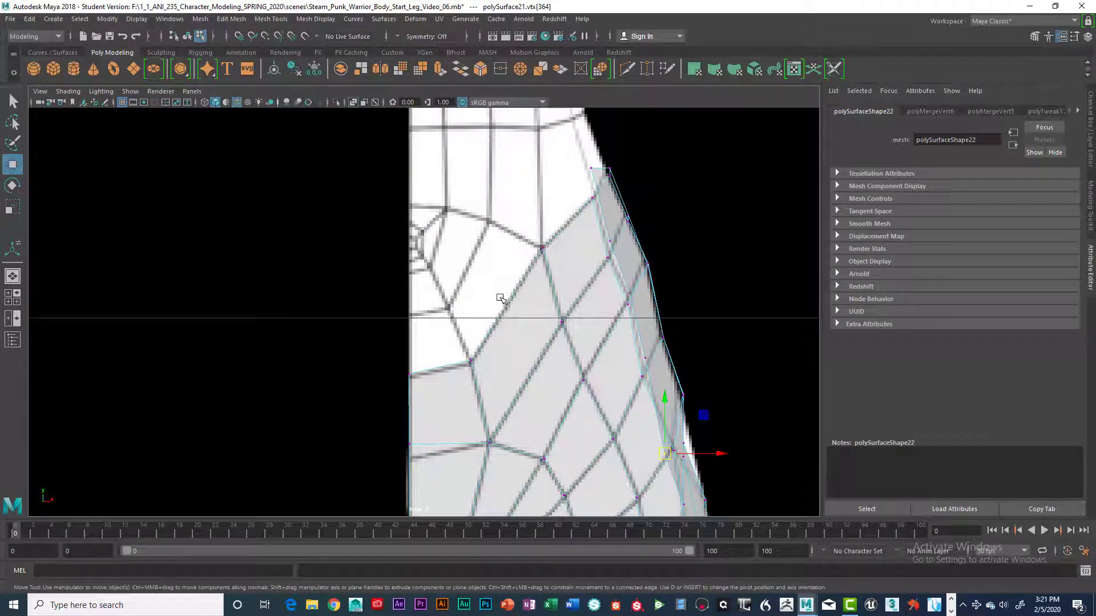
pyautogui.moveTo(512, 276); pyautogui.dragTo(511, 250, button='right')
pyautogui.click(521, 283)
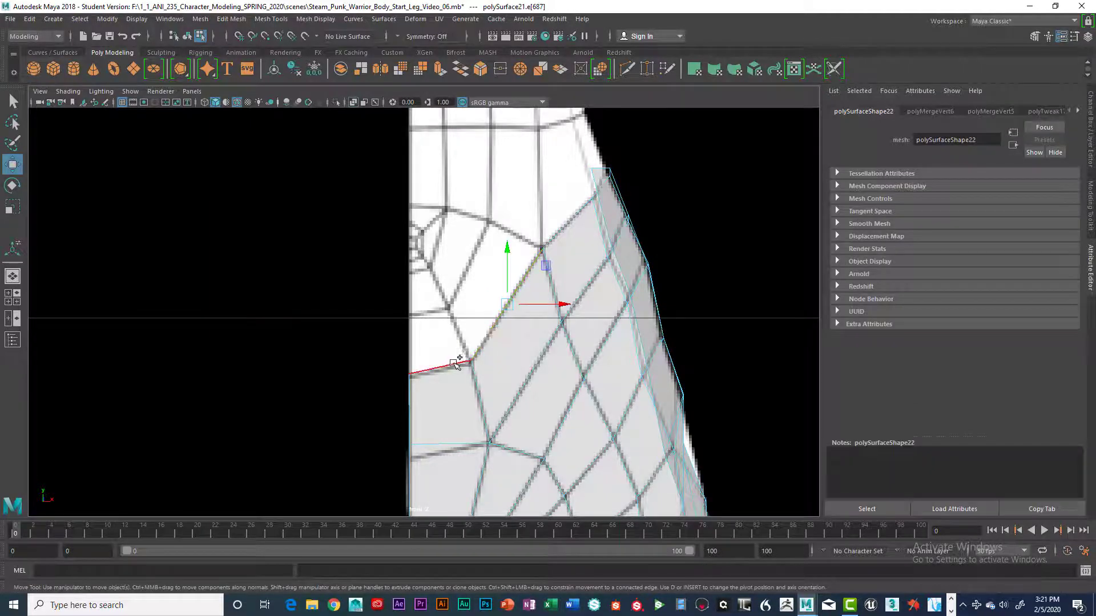
pyautogui.keyDown('alt'); pyautogui.moveTo(551, 306); pyautogui.dragTo(529, 314, button='middle'); pyautogui.keyUp('alt')
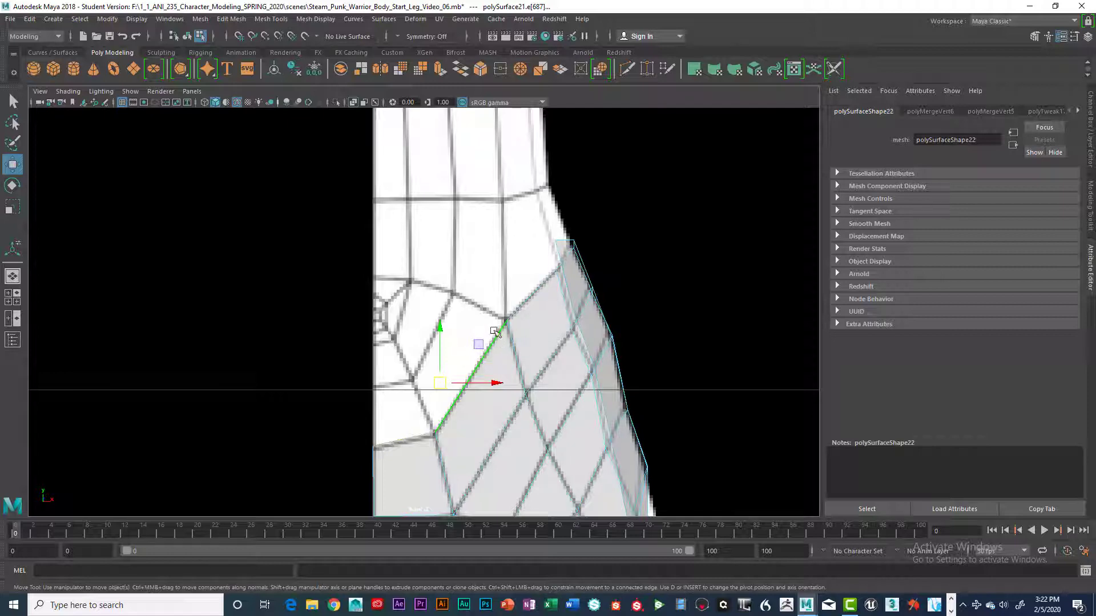
pyautogui.scroll(-4, 506, 302)
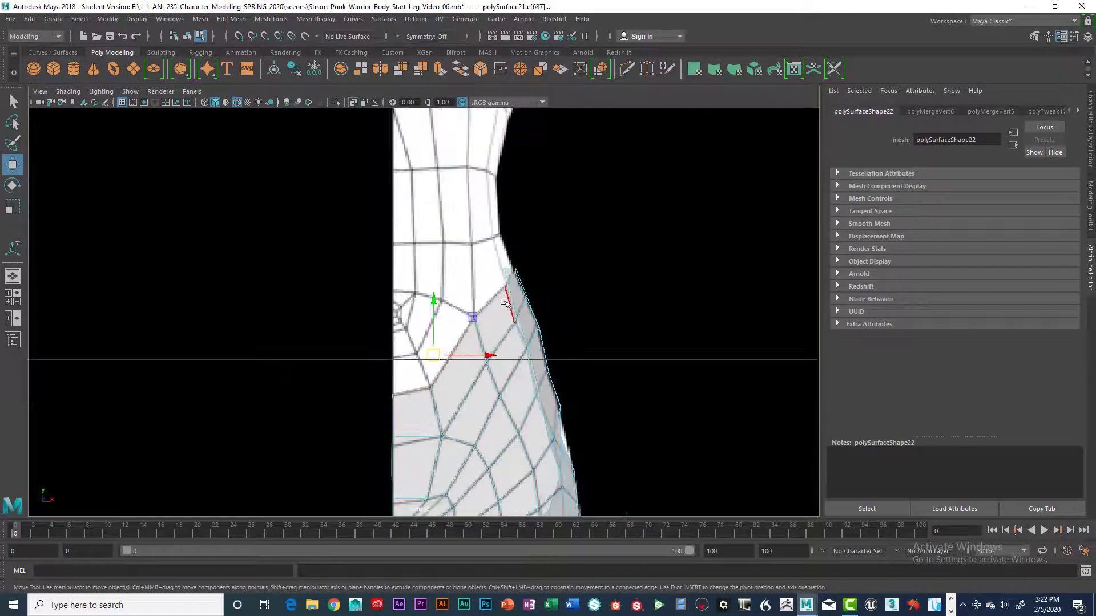
pyautogui.scroll(3, 497, 287)
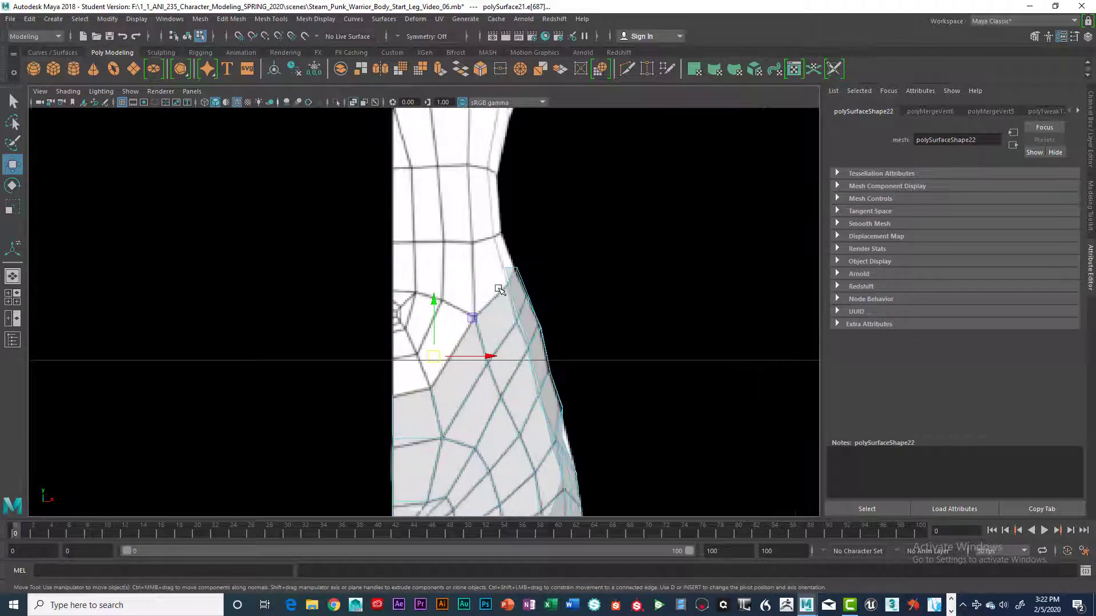
pyautogui.scroll(1, 490, 286)
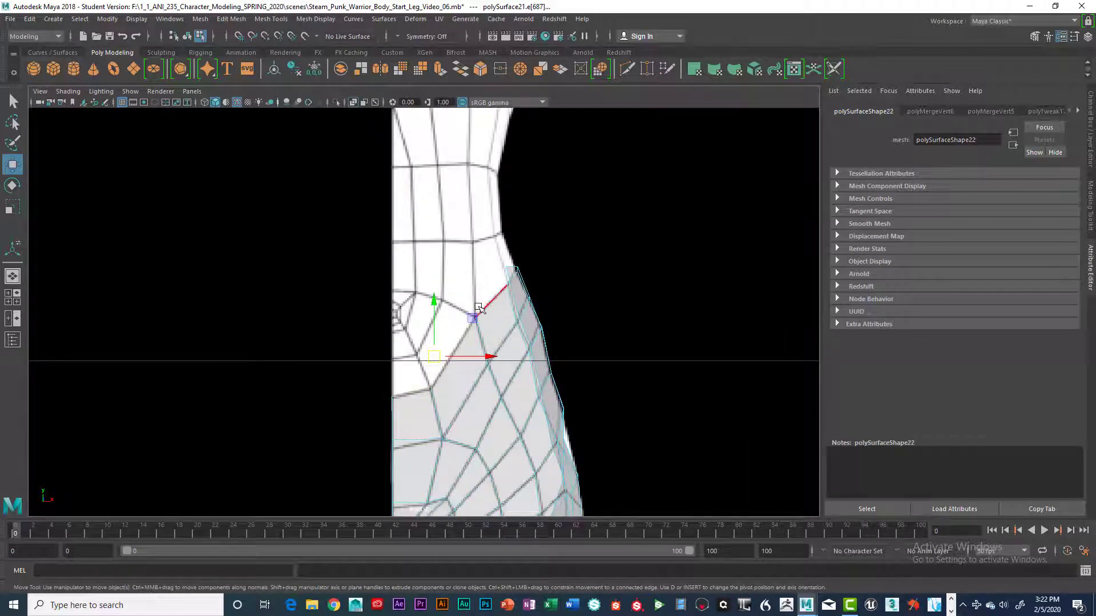
pyautogui.scroll(1, 507, 322)
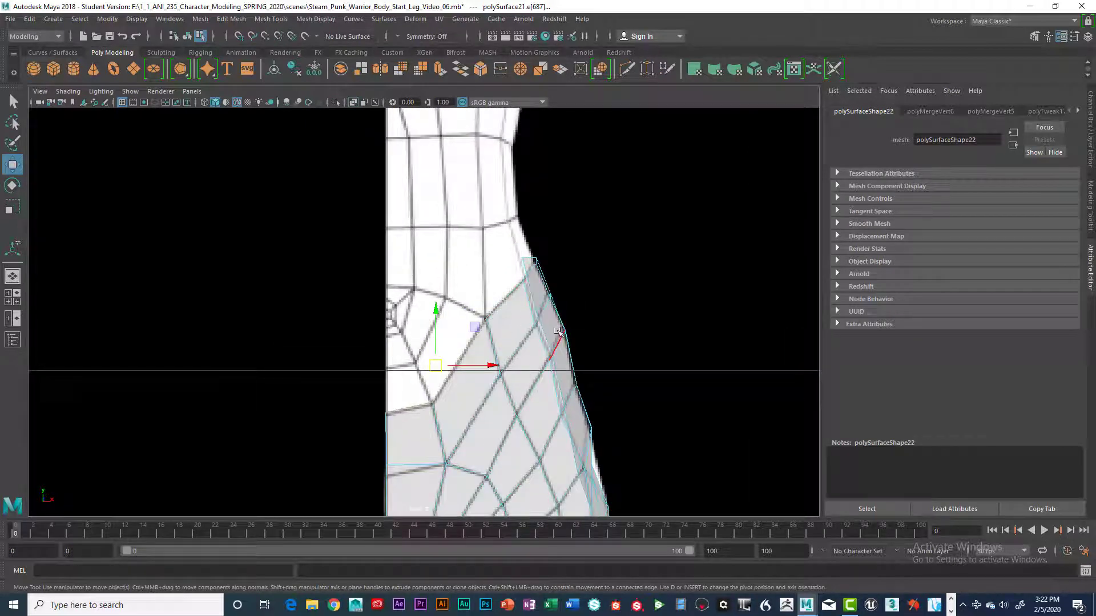
pyautogui.hotkey('ctrl', 'e')
pyautogui.press('w')
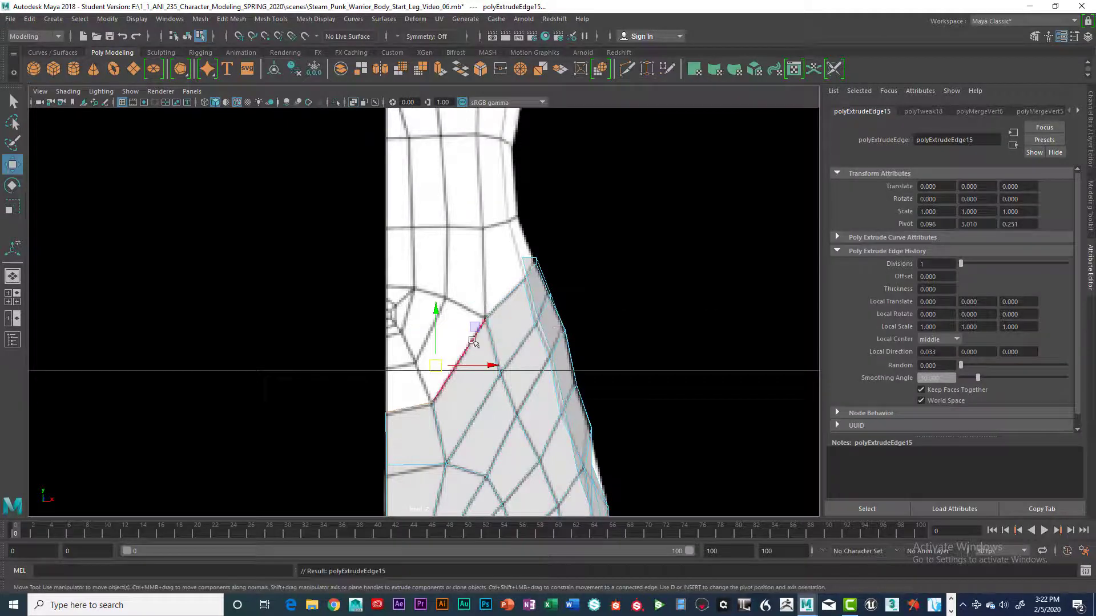
pyautogui.moveTo(436, 366); pyautogui.dragTo(415, 333)
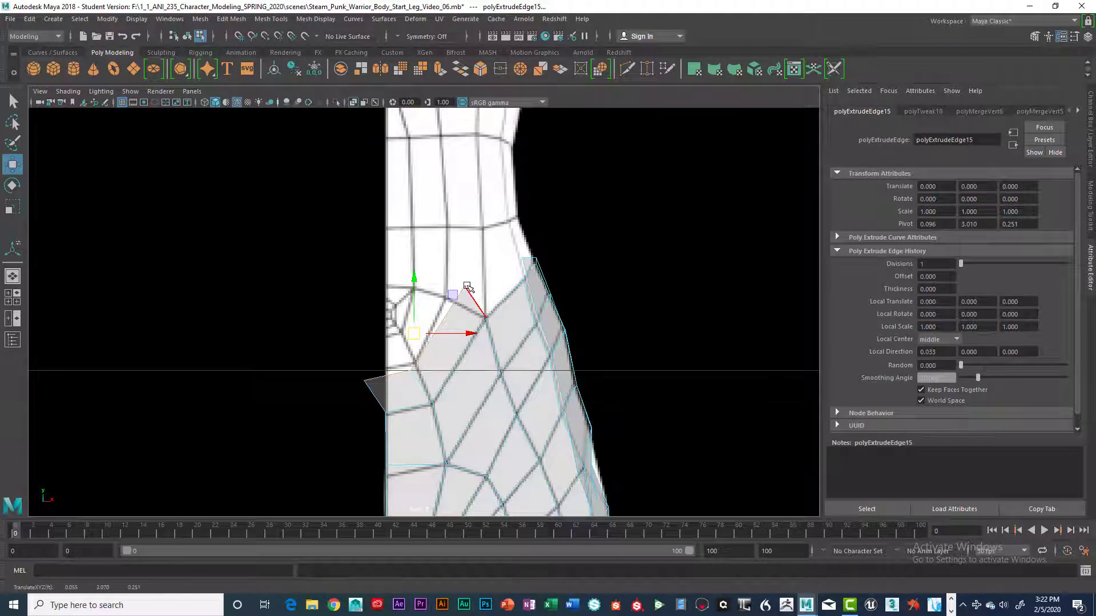
# Move the extruded strip's three free vertices onto the front reference wireframe, placing the innermost one on the centerline
pyautogui.moveTo(467, 279); pyautogui.dragTo(434, 277, button='right')
pyautogui.scroll(3, 447, 281)
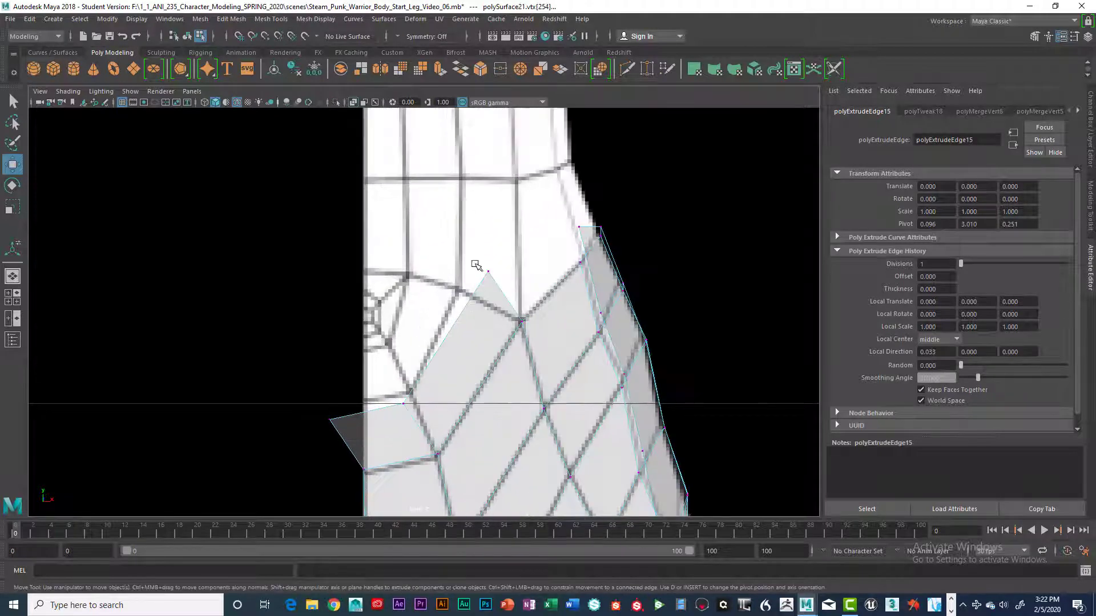
pyautogui.click(488, 271)
pyautogui.moveTo(488, 271); pyautogui.dragTo(457, 290)
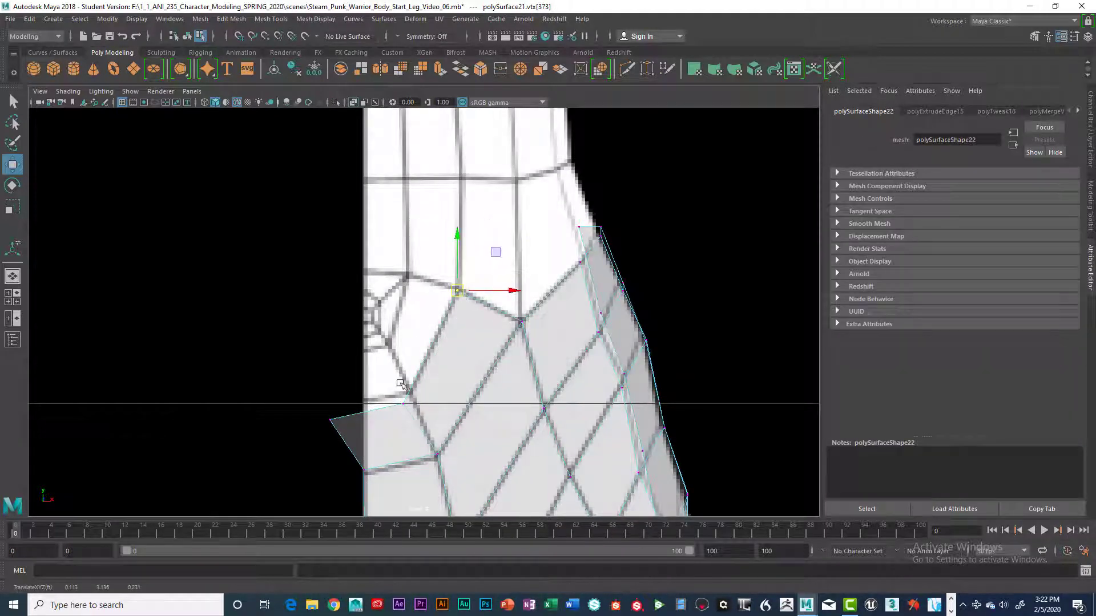
pyautogui.click(404, 402)
pyautogui.moveTo(404, 403); pyautogui.dragTo(409, 393)
pyautogui.click(330, 419)
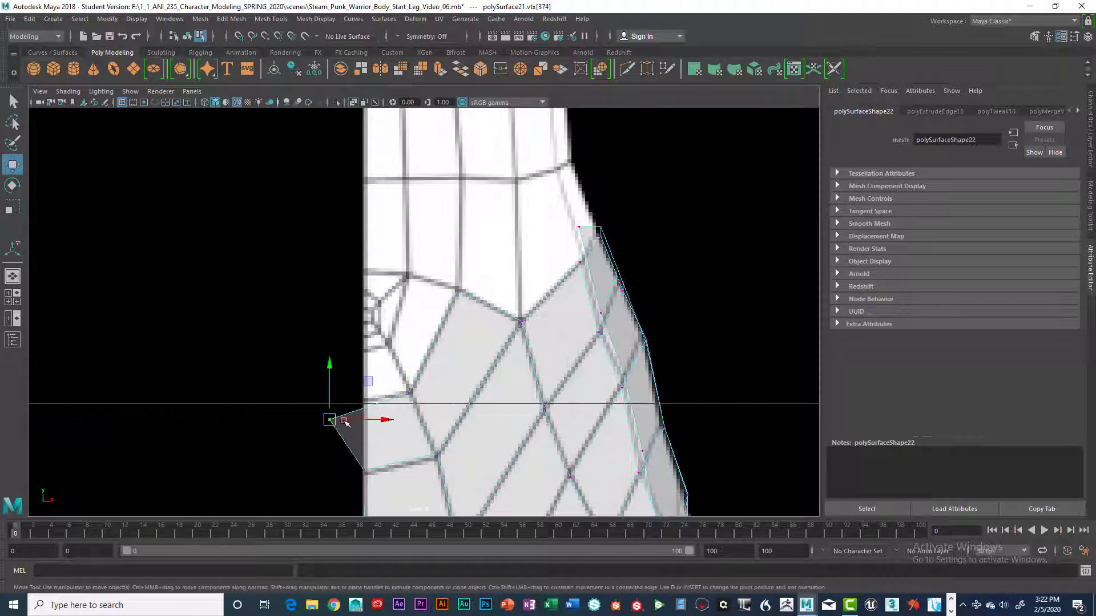
pyautogui.moveTo(345, 422); pyautogui.dragTo(367, 403)
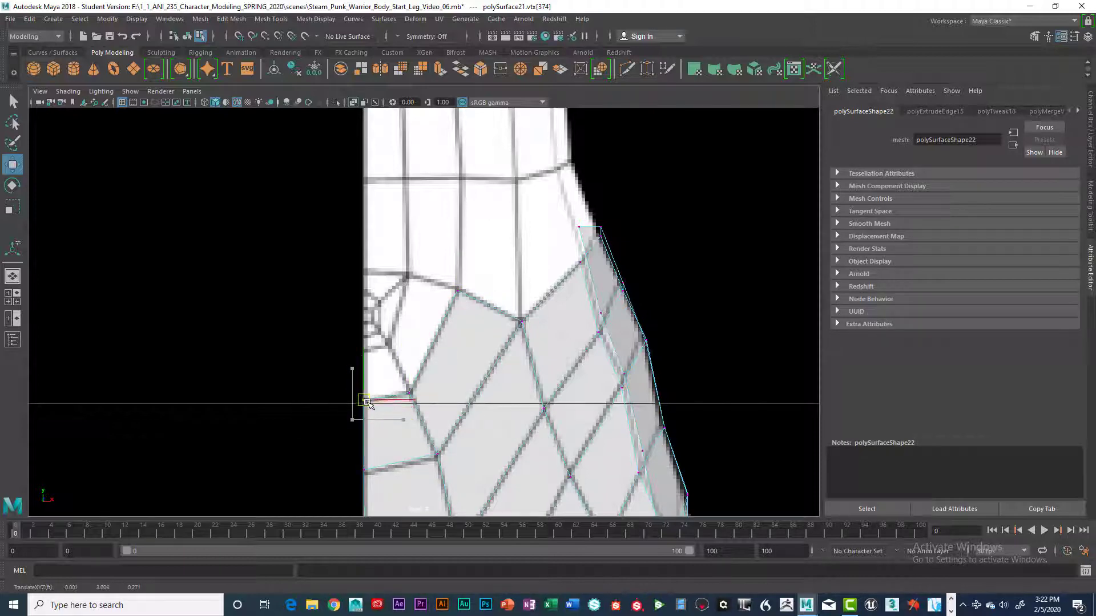
# In the side view, move the extruded strip's uppermost vertex forward onto the reference wireframe intersection
pyautogui.press('space')
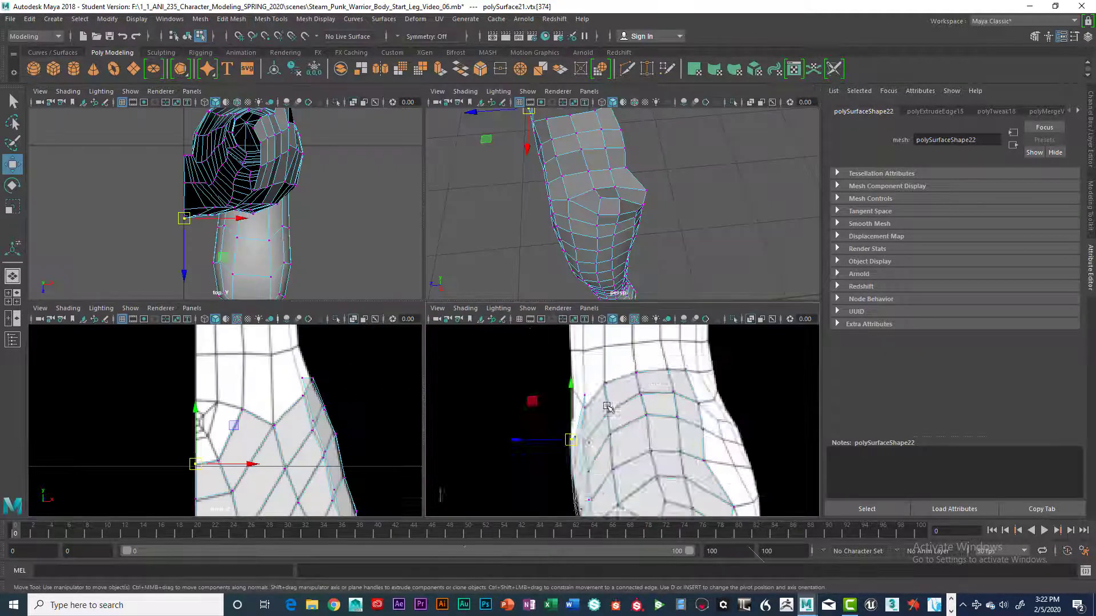
pyautogui.press('space')
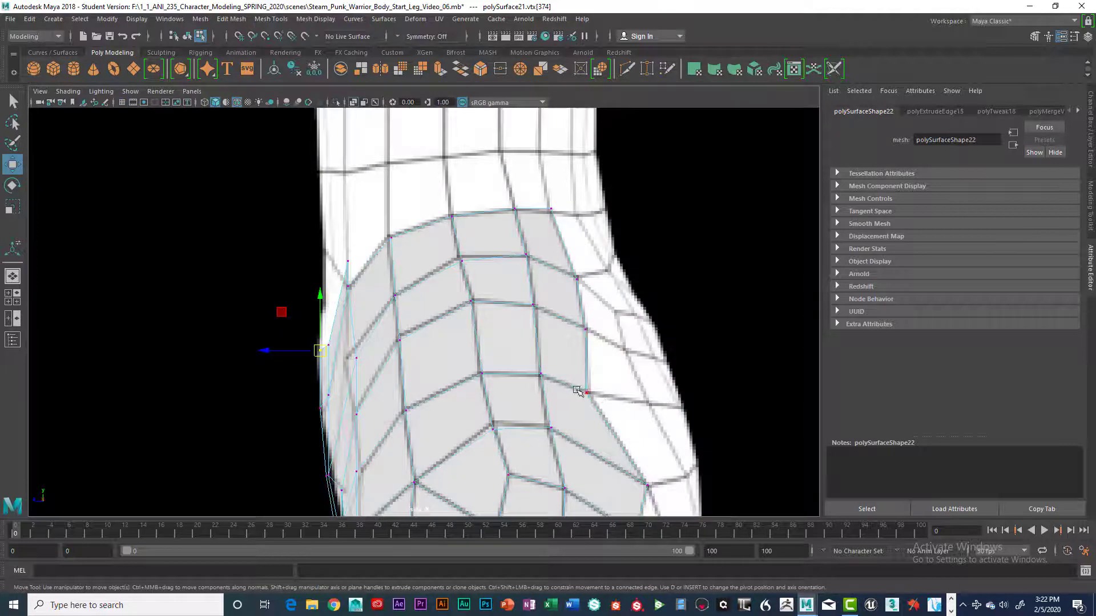
pyautogui.click(349, 261)
pyautogui.moveTo(350, 262)
pyautogui.mouseDown()
pyautogui.moveTo(308, 260)
pyautogui.moveTo(328, 264)
pyautogui.mouseUp()
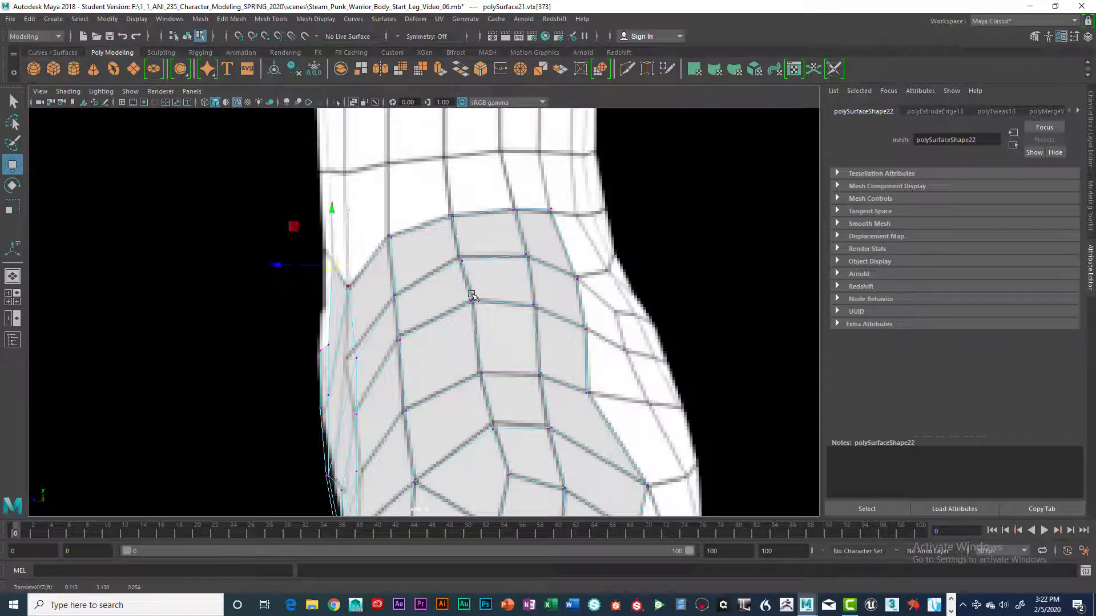
# Compare the newly extruded strip's upper and inner vertices between the perspective, side and front views
pyautogui.scroll(-2, 594, 252)
pyautogui.press('space')
pyautogui.press('space')
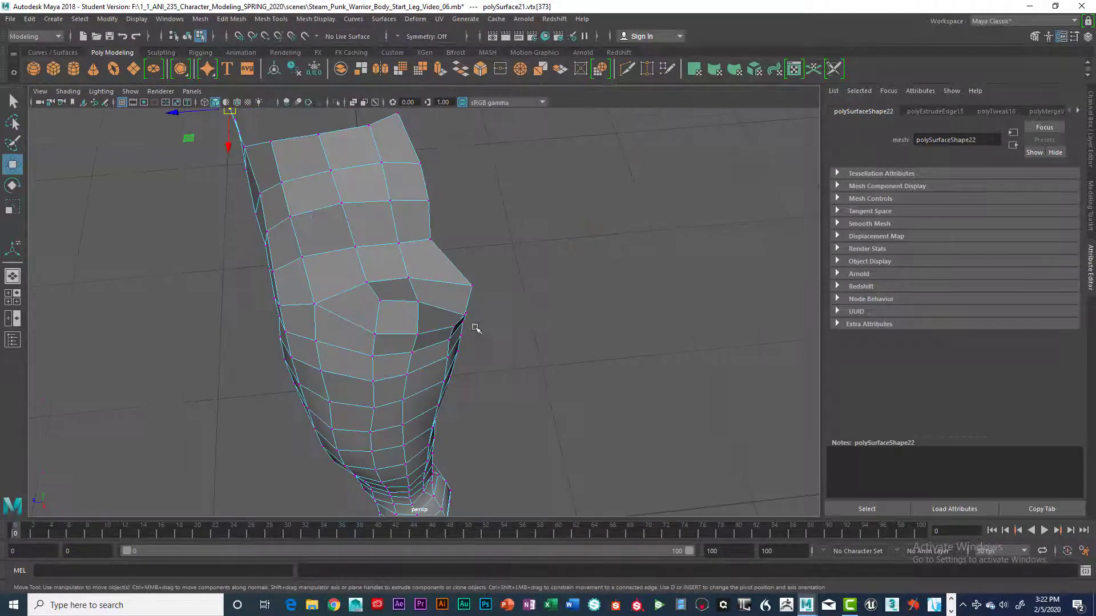
pyautogui.keyDown('alt'); pyautogui.moveTo(476, 328); pyautogui.dragTo(396, 341); pyautogui.keyUp('alt')
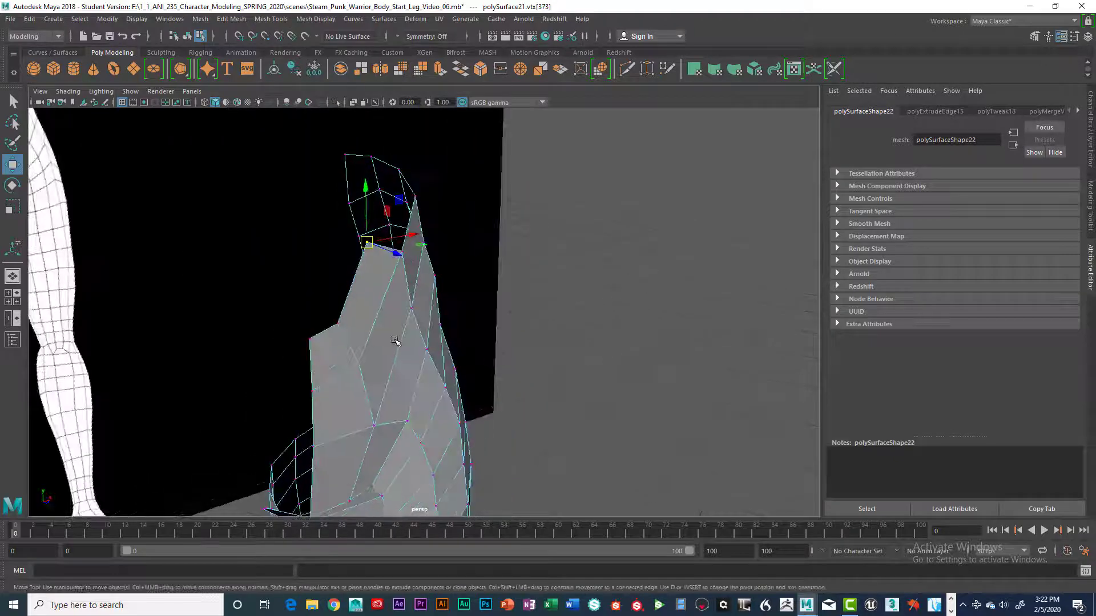
pyautogui.click(312, 341)
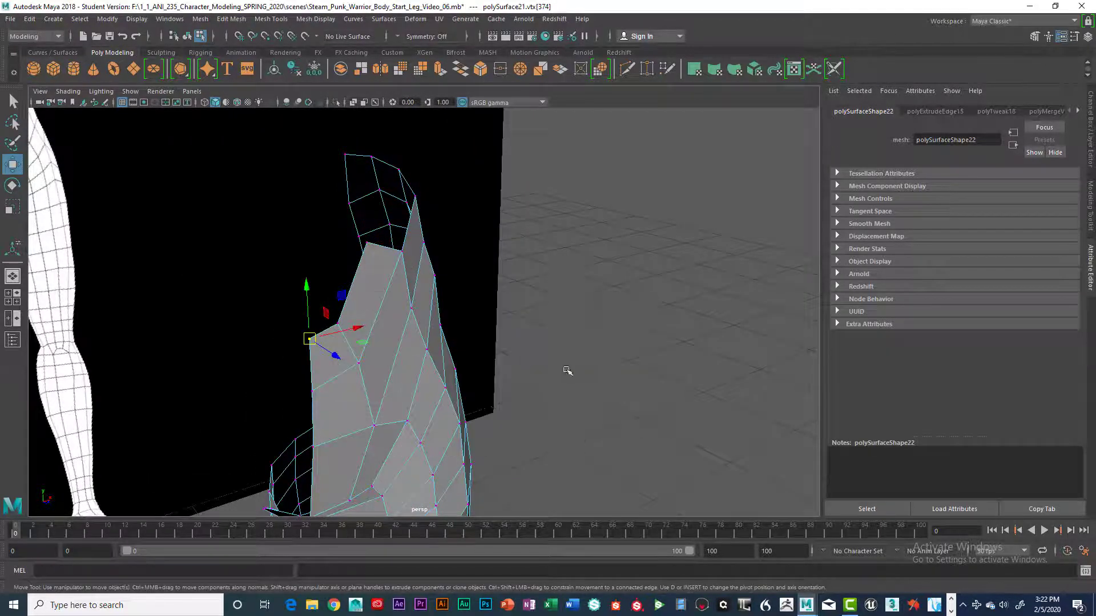
pyautogui.press('space')
pyautogui.press('space')
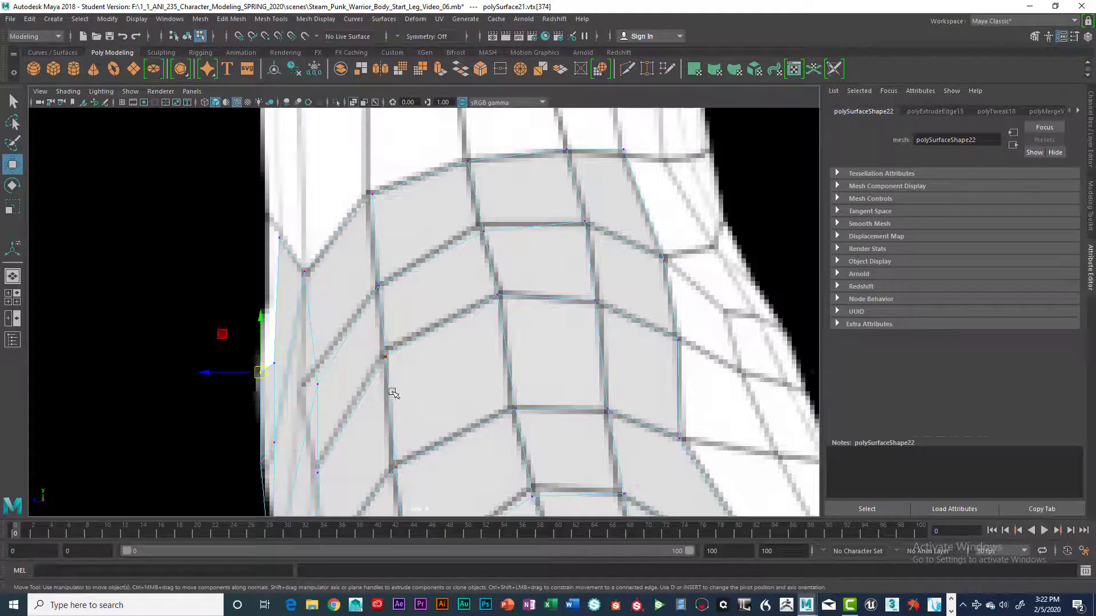
pyautogui.click(277, 367)
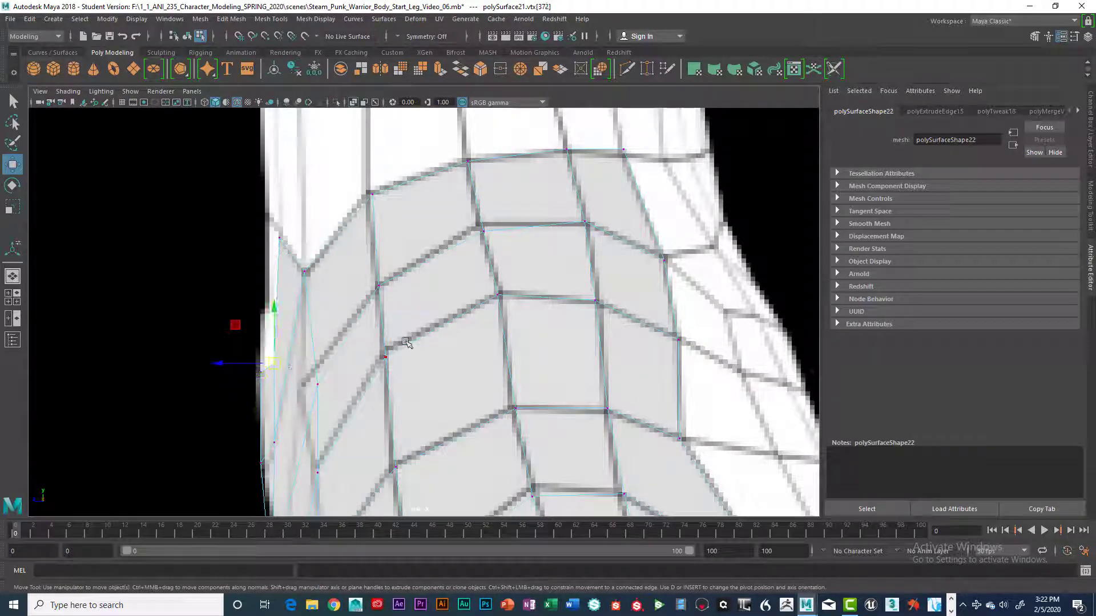
pyautogui.press('space')
pyautogui.press('space')
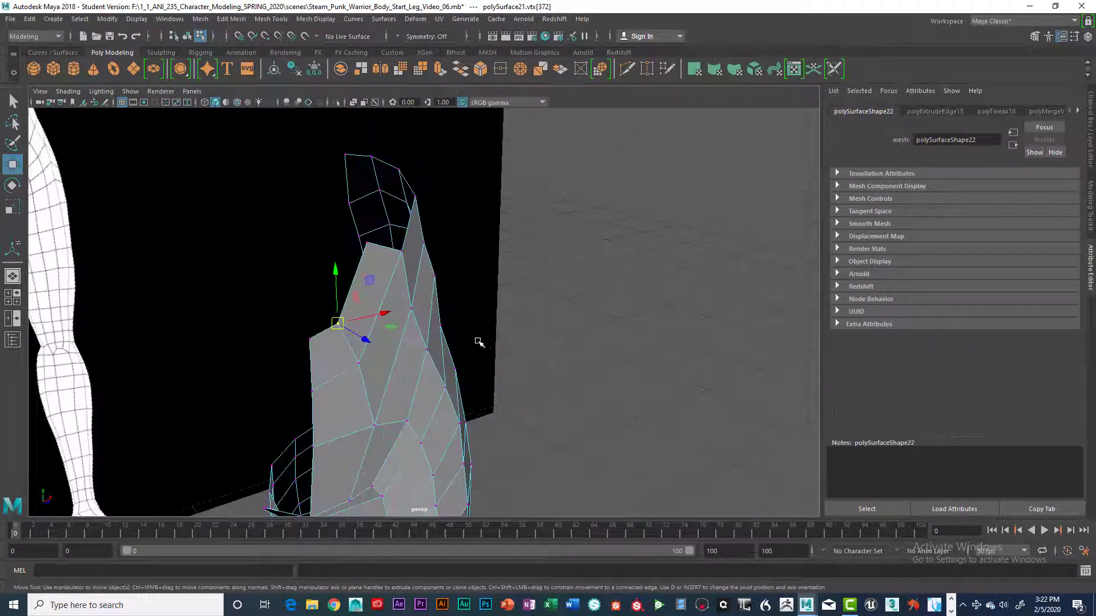
pyautogui.moveTo(480, 343)
pyautogui.keyDown('alt'); pyautogui.mouseDown()
pyautogui.moveTo(457, 340)
pyautogui.moveTo(463, 332)
pyautogui.mouseUp(); pyautogui.keyUp('alt')
pyautogui.click(320, 229)
pyautogui.press('space')
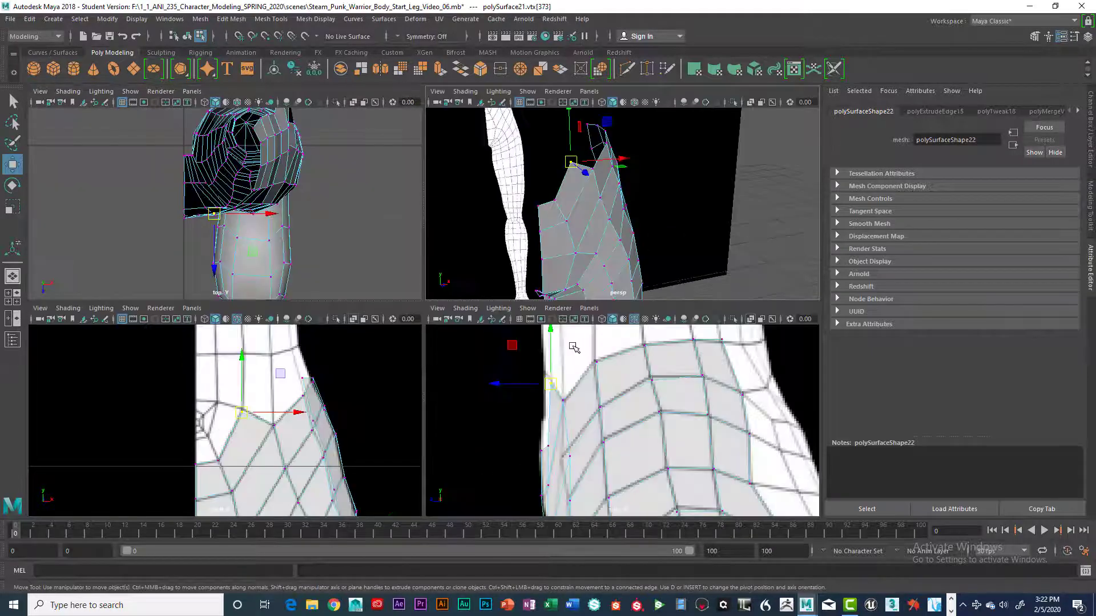
pyautogui.press('space')
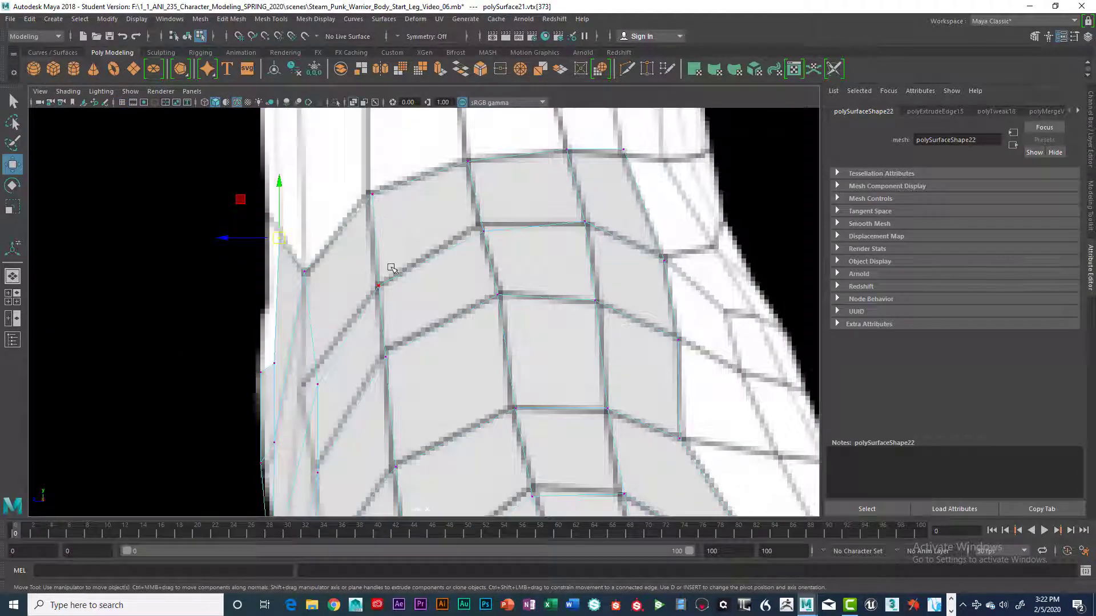
pyautogui.press('space')
pyautogui.press('space')
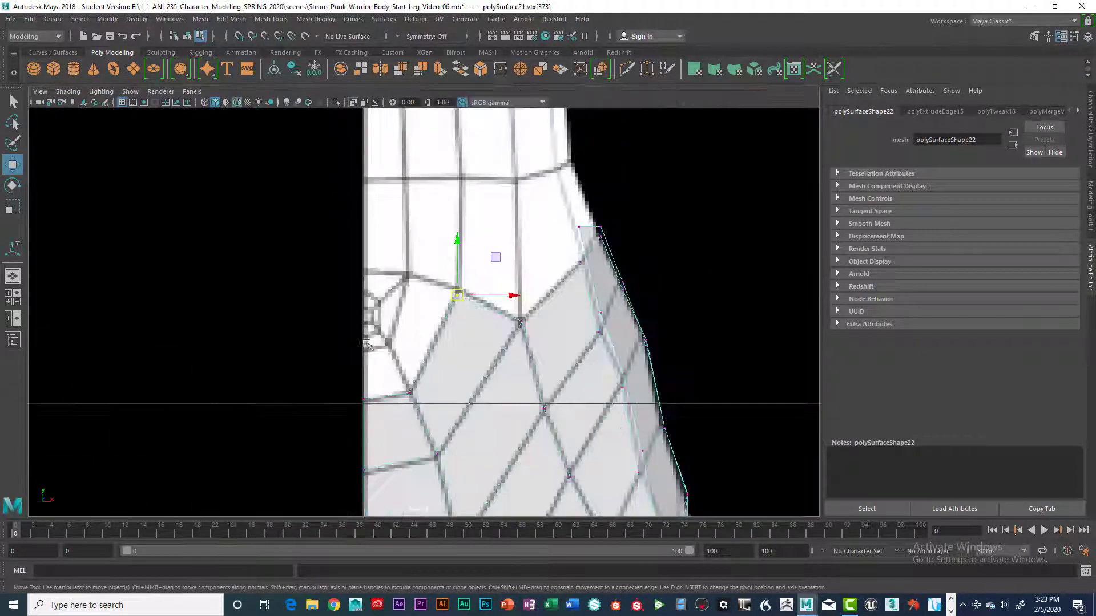
# In the front view, extrude the two inner border edges below the navel up and inward toward the outer navel loop
pyautogui.moveTo(447, 313); pyautogui.dragTo(443, 243, button='right')
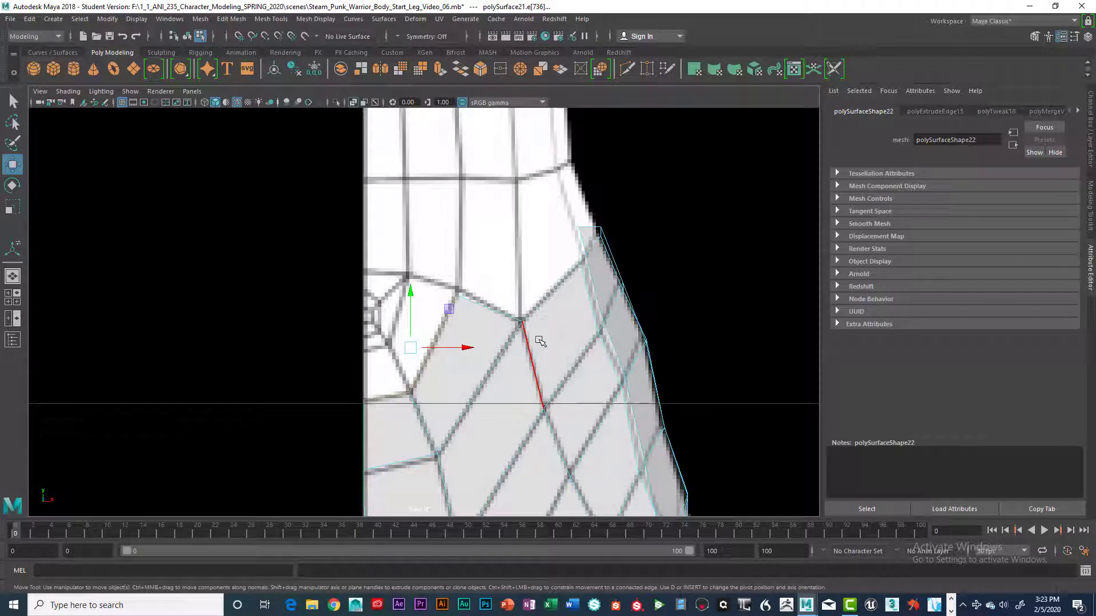
pyautogui.hotkey('ctrl', 'e')
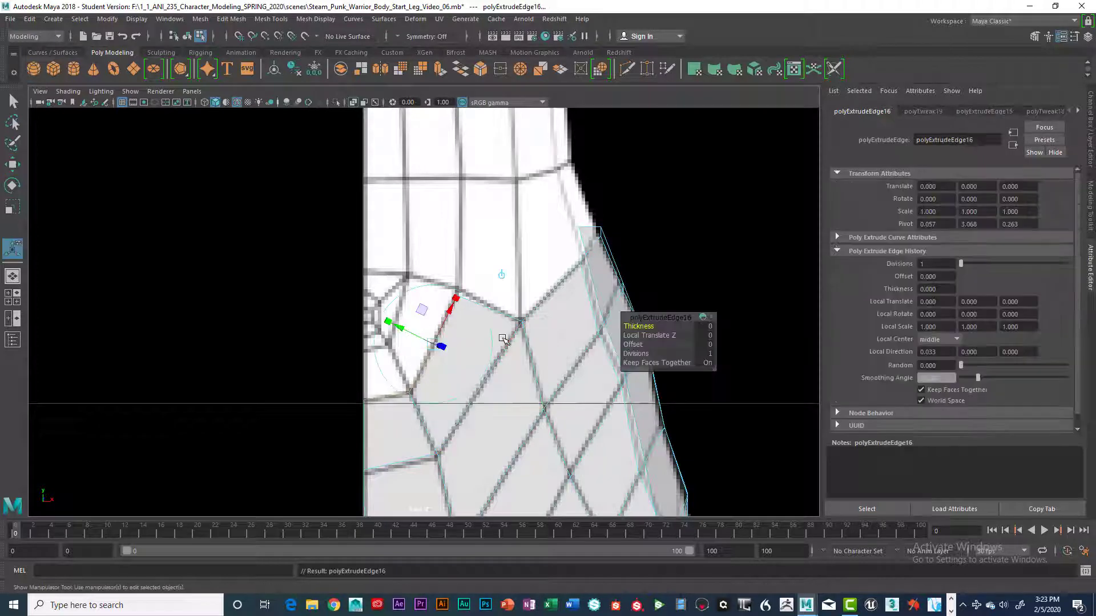
pyautogui.press('w')
pyautogui.moveTo(462, 347); pyautogui.dragTo(421, 283)
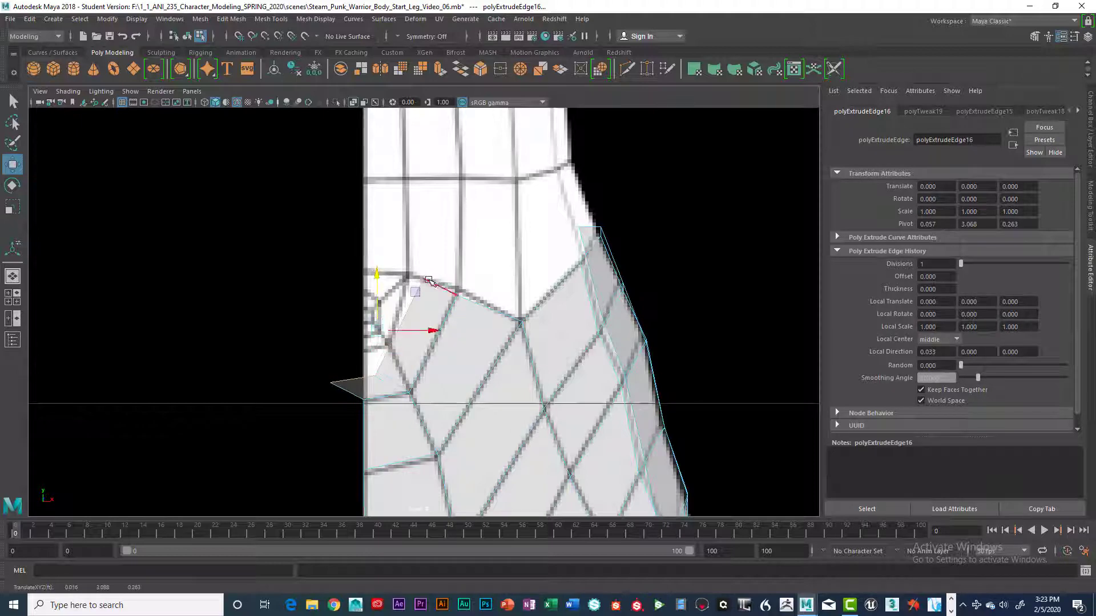
# Place the extruded strip's three free vertices on the outer navel loop and centerline, and align the neighboring upper hip vertex with the reference
pyautogui.moveTo(429, 276); pyautogui.dragTo(381, 279, button='right')
pyautogui.moveTo(412, 269)
pyautogui.mouseDown()
pyautogui.moveTo(432, 282)
pyautogui.moveTo(408, 276)
pyautogui.mouseUp()
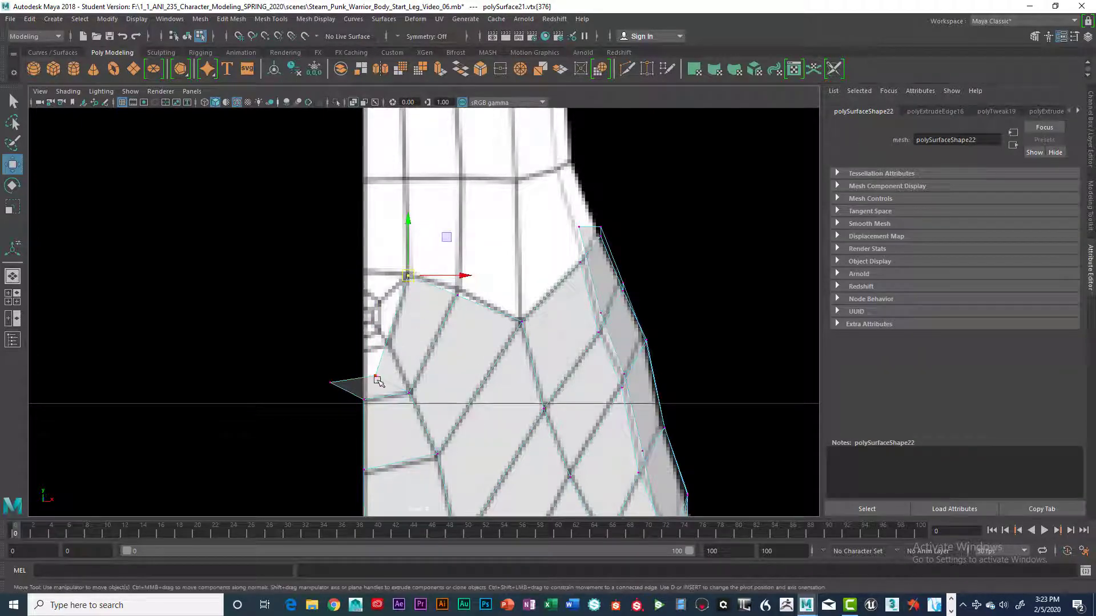
pyautogui.click(375, 377)
pyautogui.moveTo(375, 376); pyautogui.dragTo(387, 347)
pyautogui.click(331, 383)
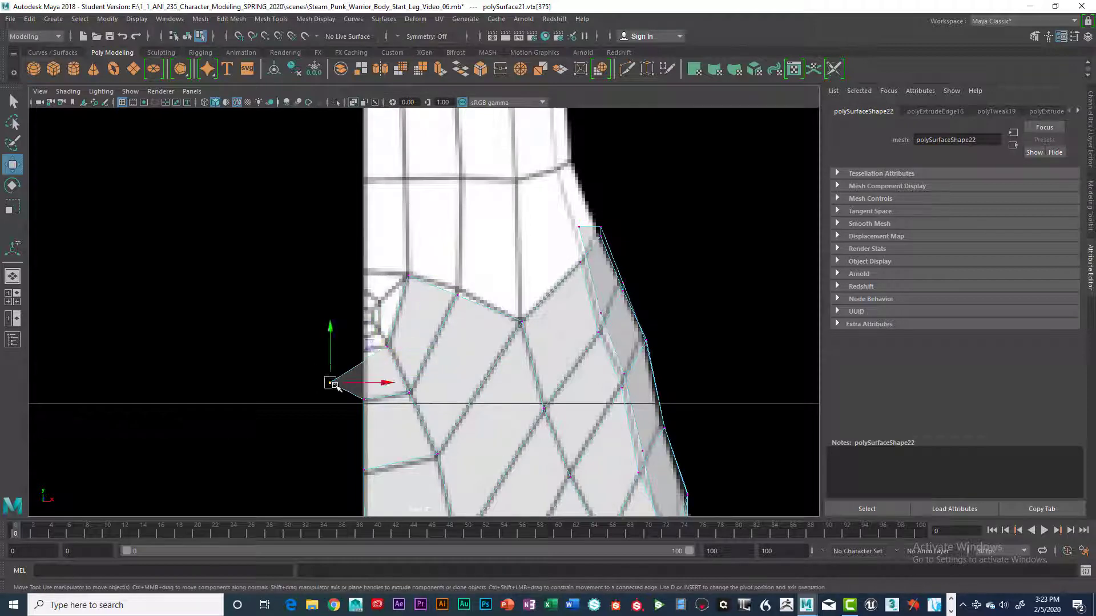
pyautogui.moveTo(330, 384); pyautogui.dragTo(368, 353)
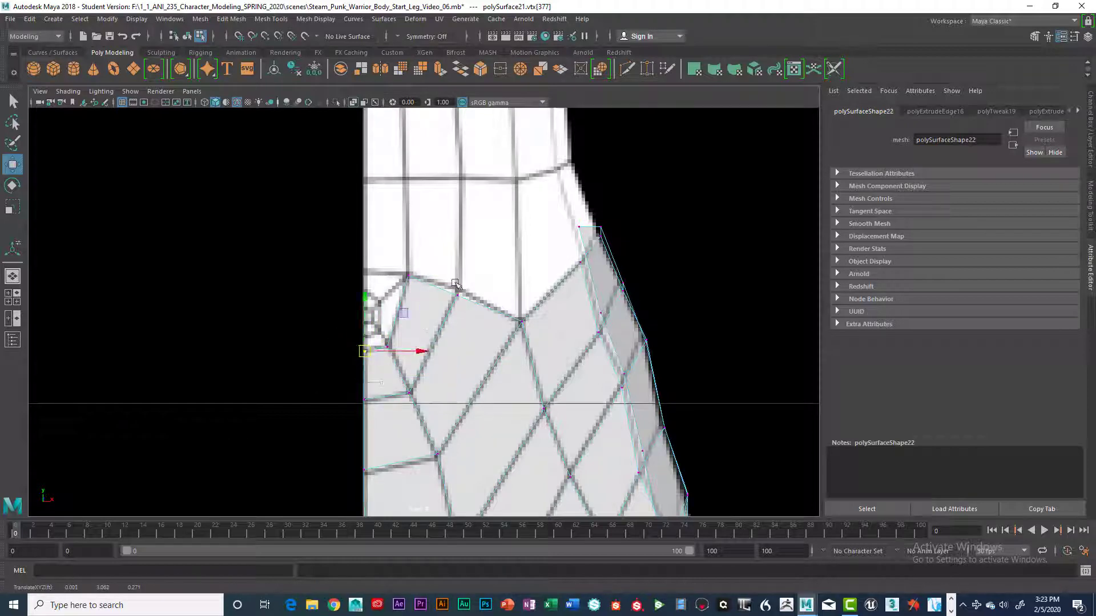
pyautogui.click(454, 292)
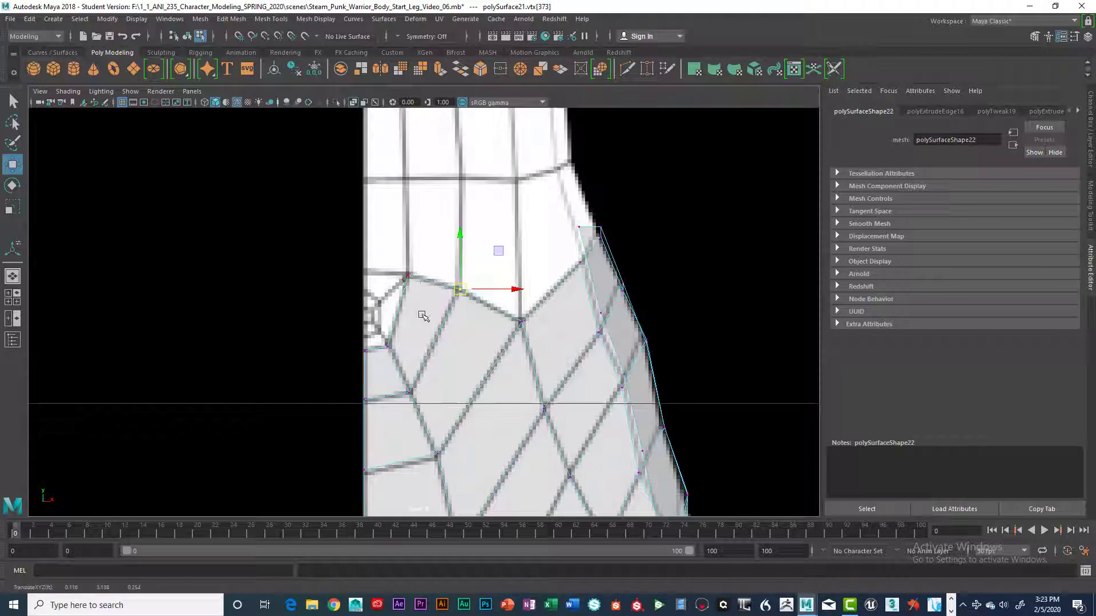
# In the side view, adjust the new strip's centerline, upper and middle vertices in depth to match the abdomen's front reference profile
pyautogui.scroll(1, 425, 317)
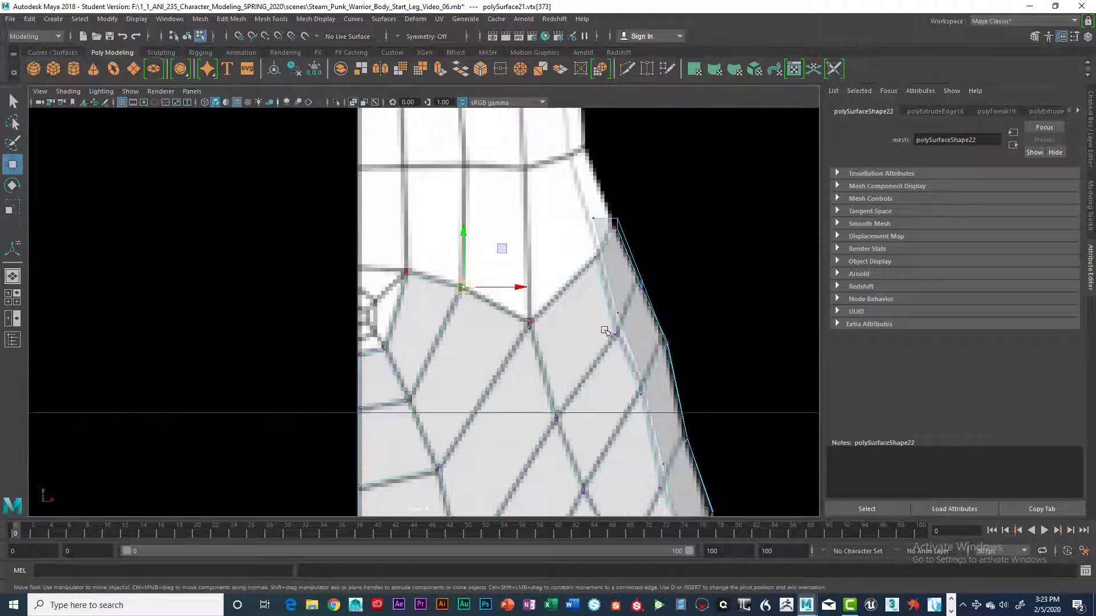
pyautogui.press('space')
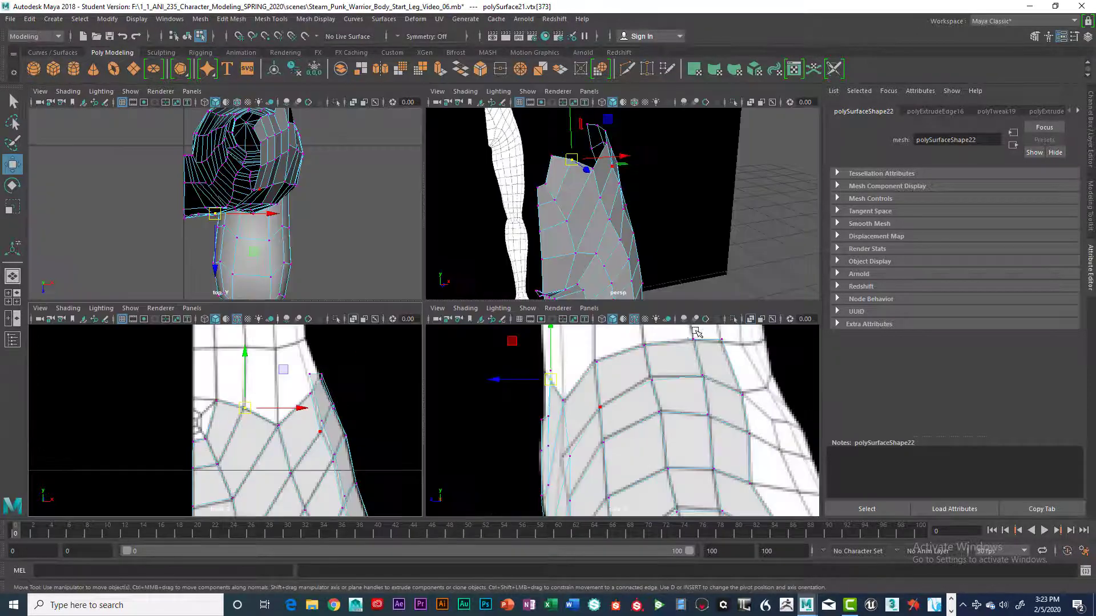
pyautogui.press('space')
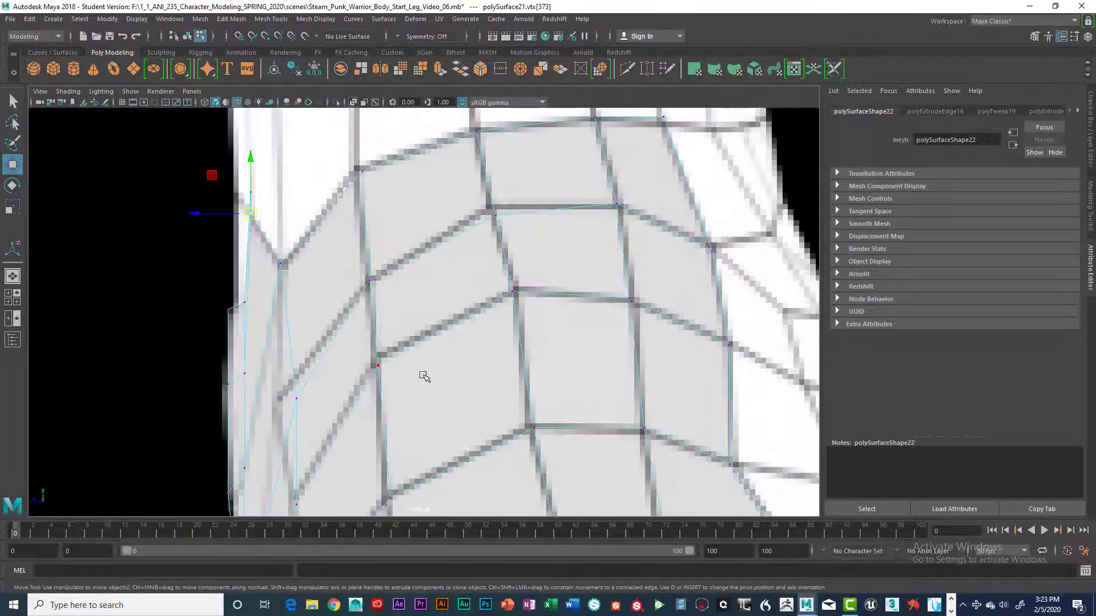
pyautogui.click(215, 305)
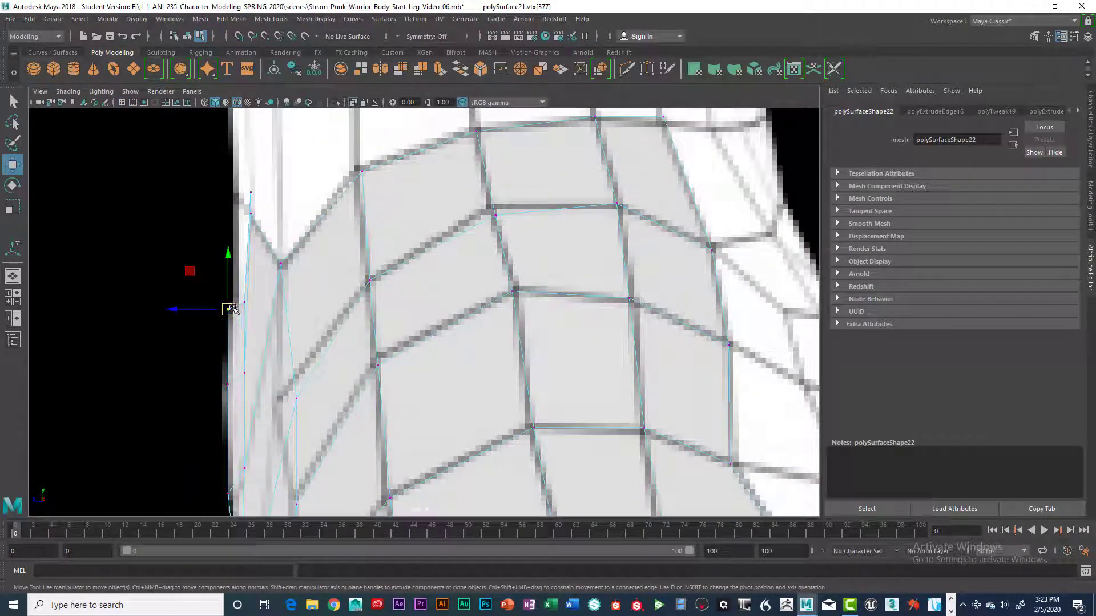
pyautogui.moveTo(212, 305)
pyautogui.mouseDown()
pyautogui.moveTo(201, 312)
pyautogui.moveTo(214, 308)
pyautogui.mouseUp()
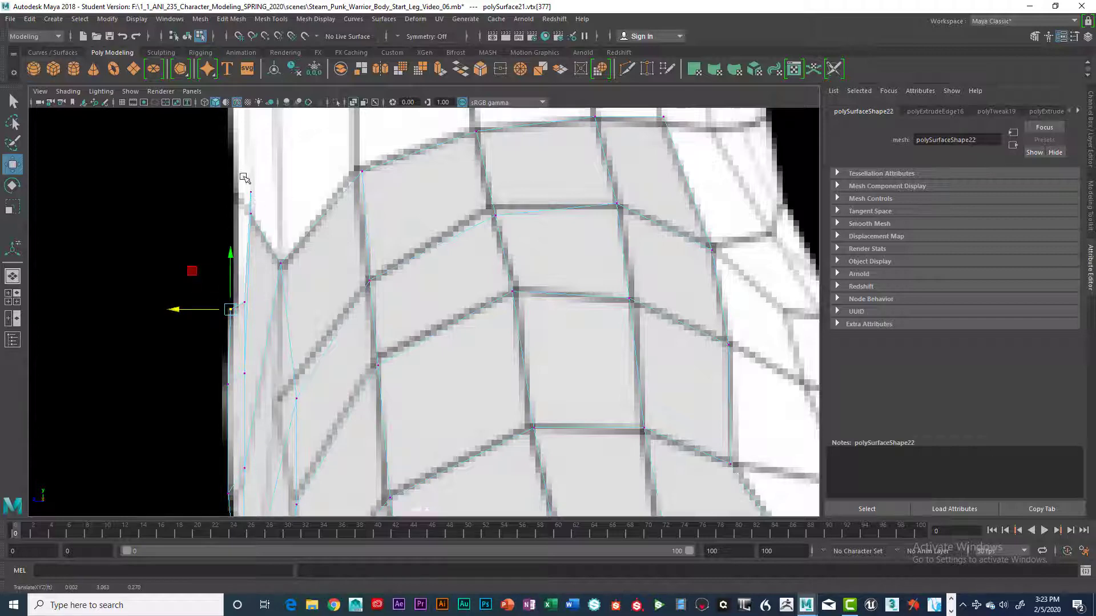
pyautogui.click(246, 177)
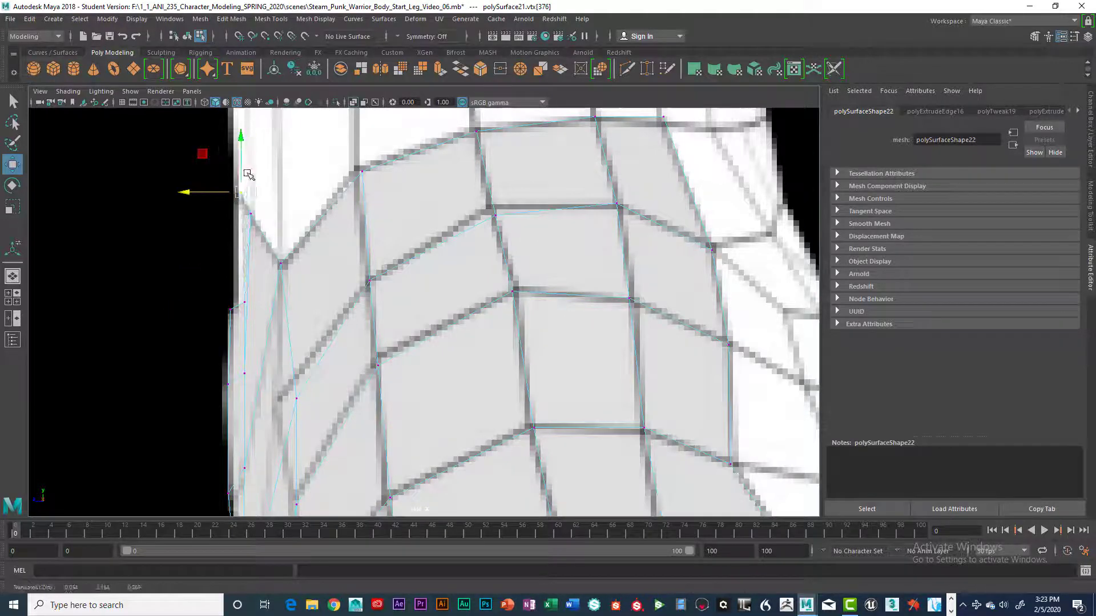
pyautogui.click(231, 303)
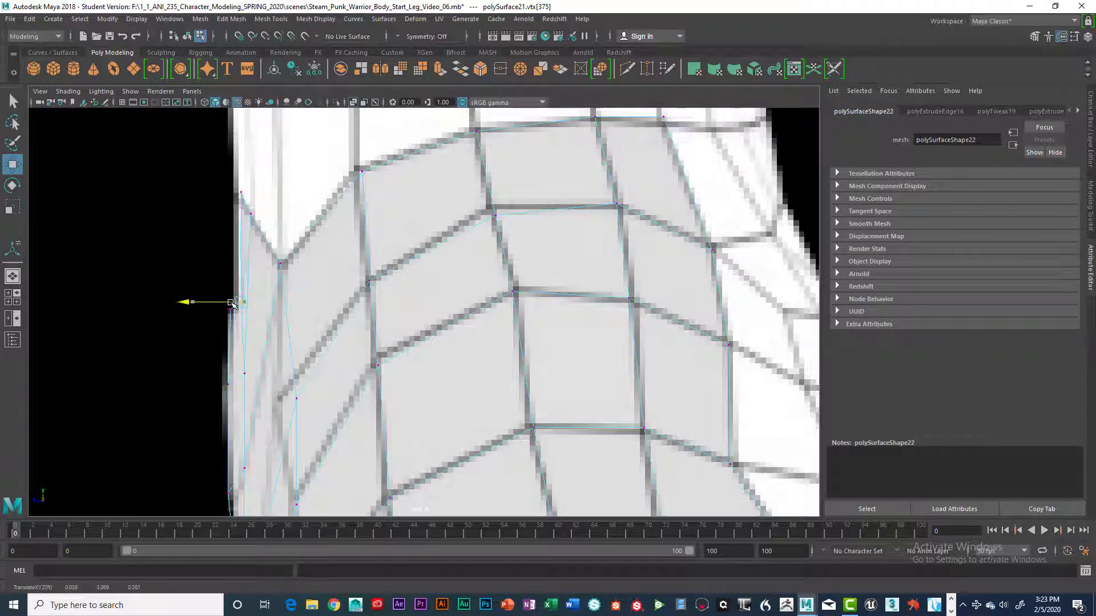
# In the front view, extrude the two border edges around the navel's lower side inward toward the next inner loop
pyautogui.press('space')
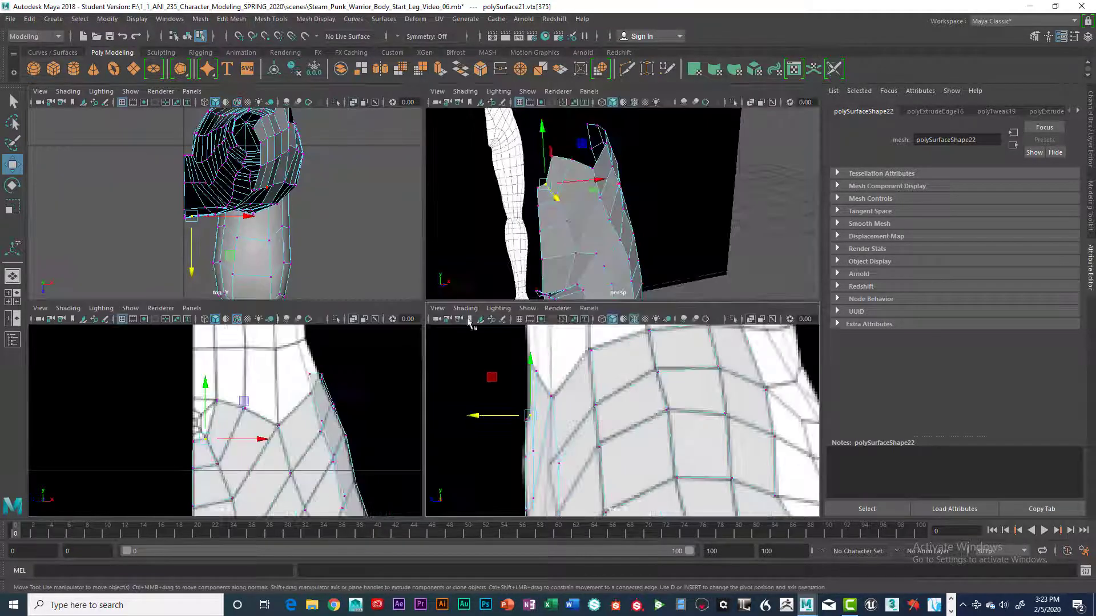
pyautogui.press('space')
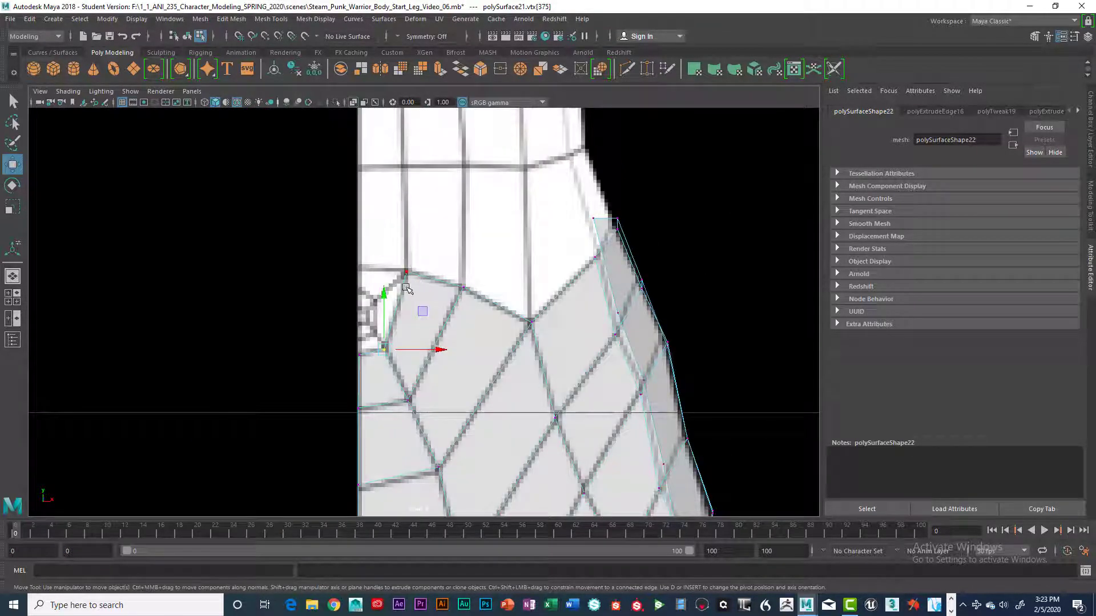
pyautogui.rightClick(406, 277)
pyautogui.click(406, 244)
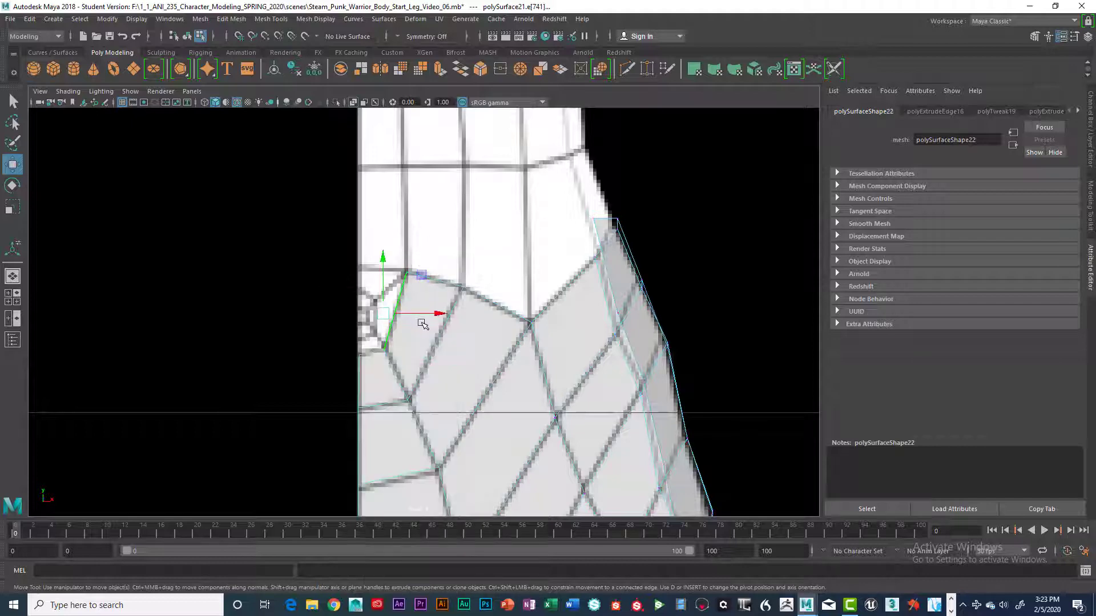
pyautogui.scroll(2, 422, 324)
pyautogui.keyDown('alt'); pyautogui.moveTo(447, 342); pyautogui.dragTo(472, 344, button='middle'); pyautogui.keyUp('alt')
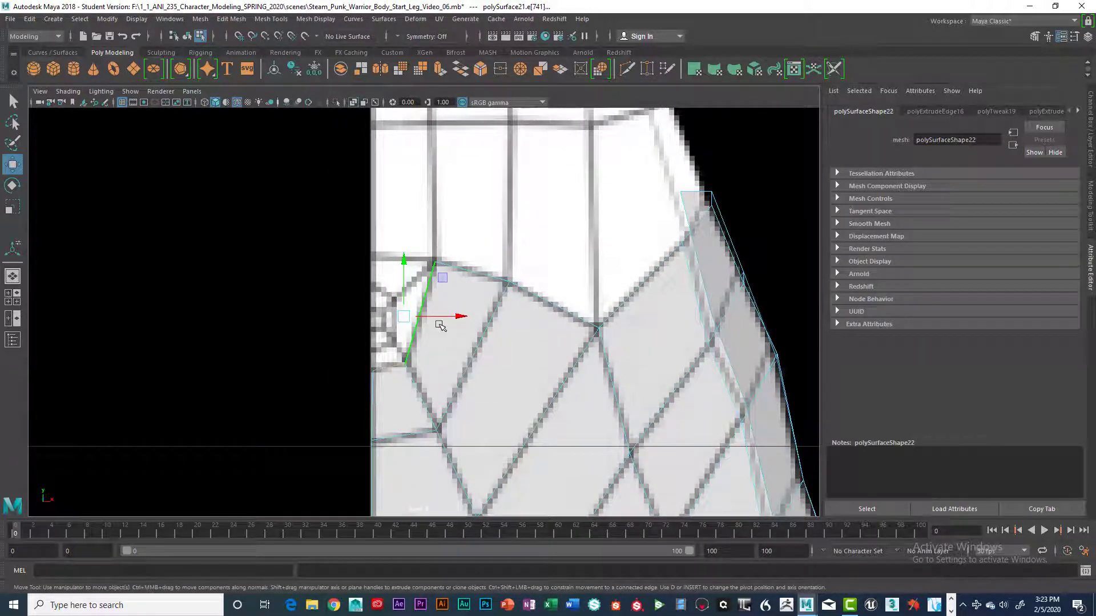
pyautogui.hotkey('ctrl', 'e')
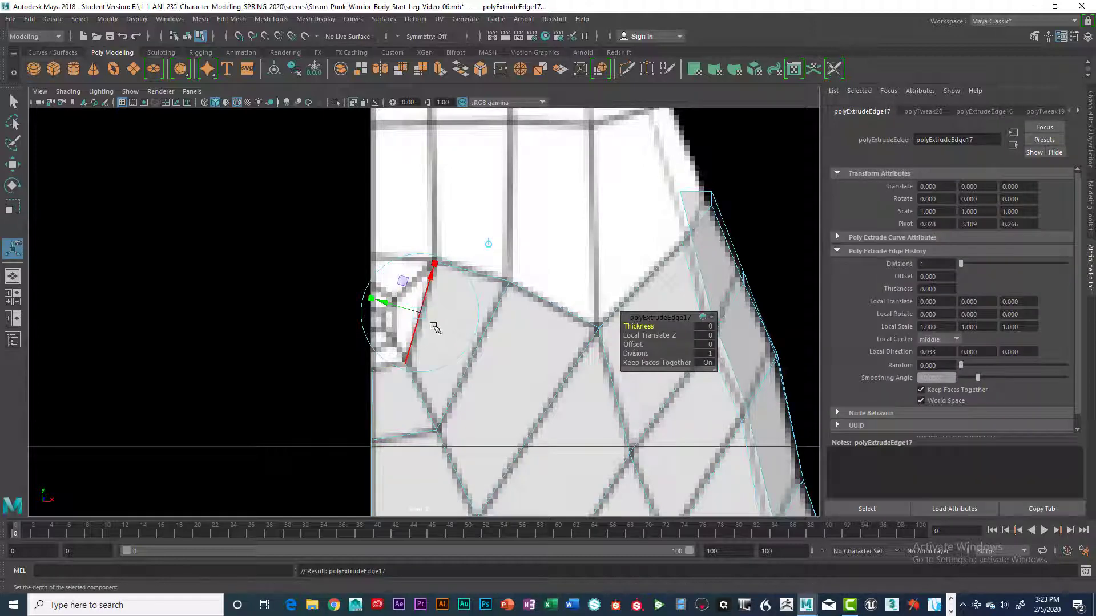
pyautogui.press('w')
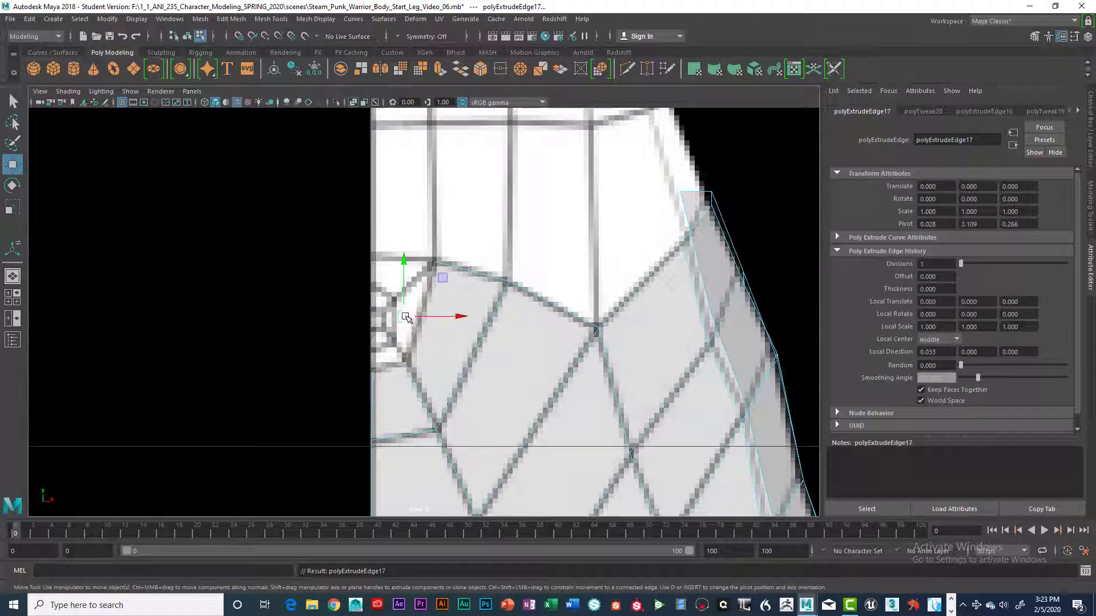
pyautogui.moveTo(406, 317); pyautogui.dragTo(395, 293)
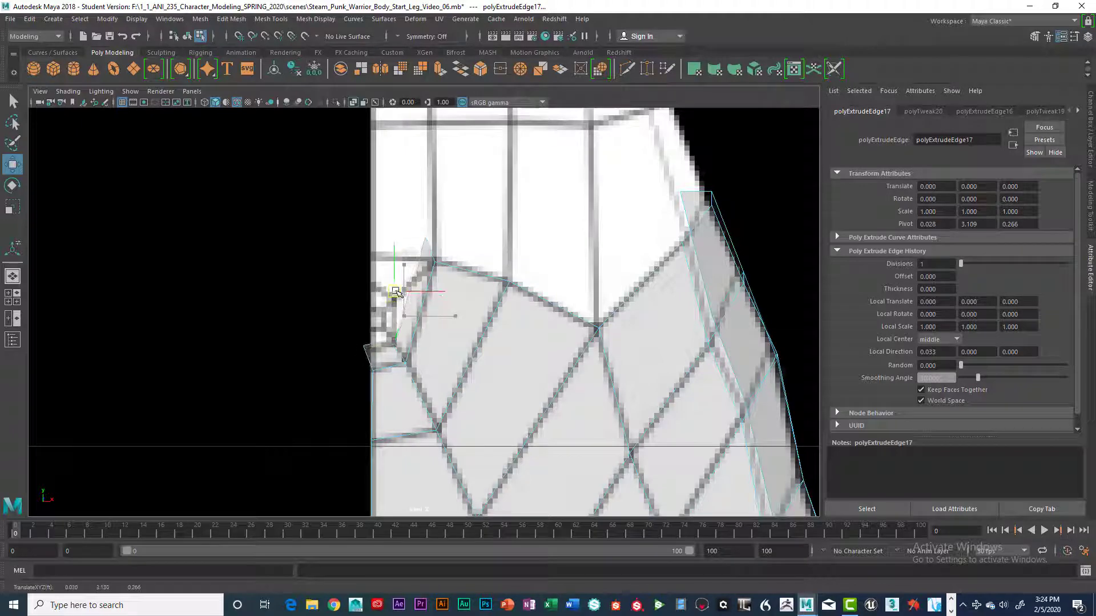
# Move the navel strip's three free vertices onto the inner loop's reference intersections, with the innermost one on the centerline
pyautogui.rightClick(421, 242)
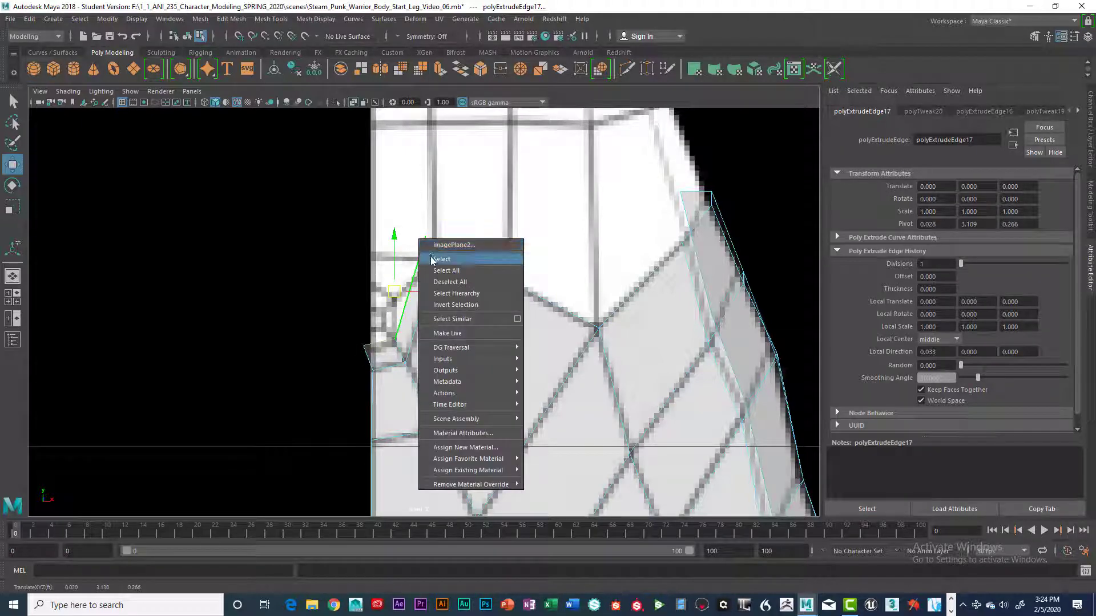
pyautogui.moveTo(431, 260); pyautogui.dragTo(369, 256, button='right')
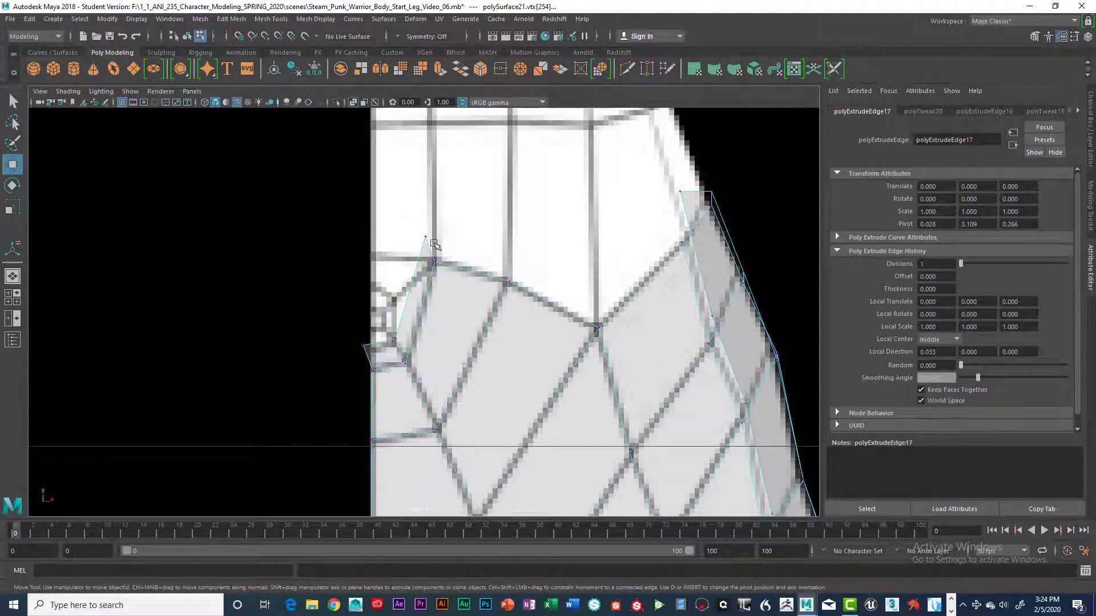
pyautogui.click(397, 341)
pyautogui.moveTo(395, 339); pyautogui.dragTo(373, 350)
pyautogui.click(364, 346)
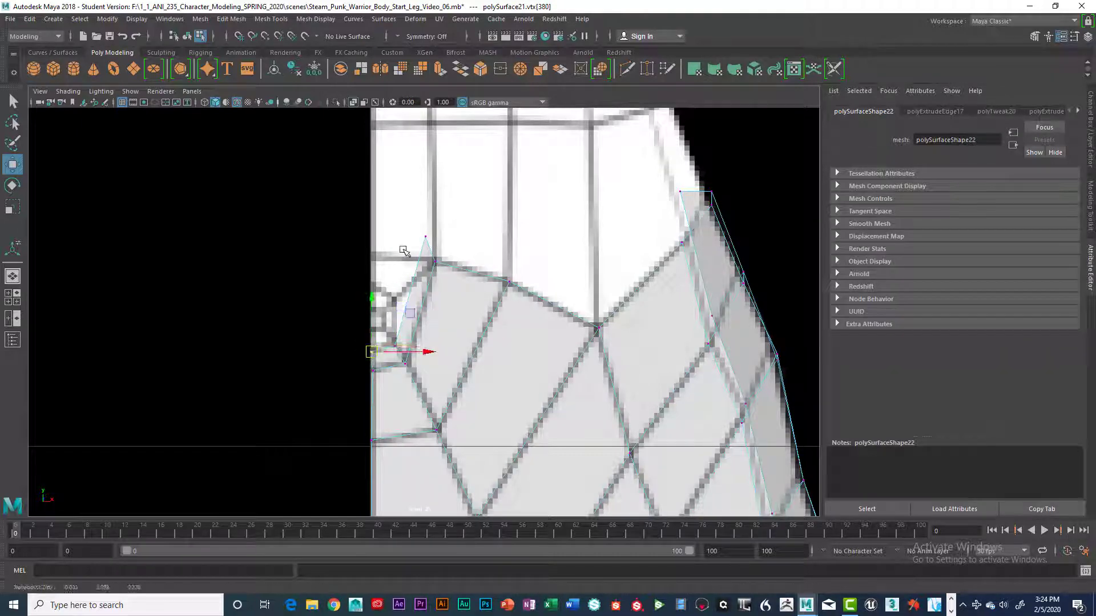
pyautogui.click(425, 236)
pyautogui.moveTo(427, 239); pyautogui.dragTo(399, 300)
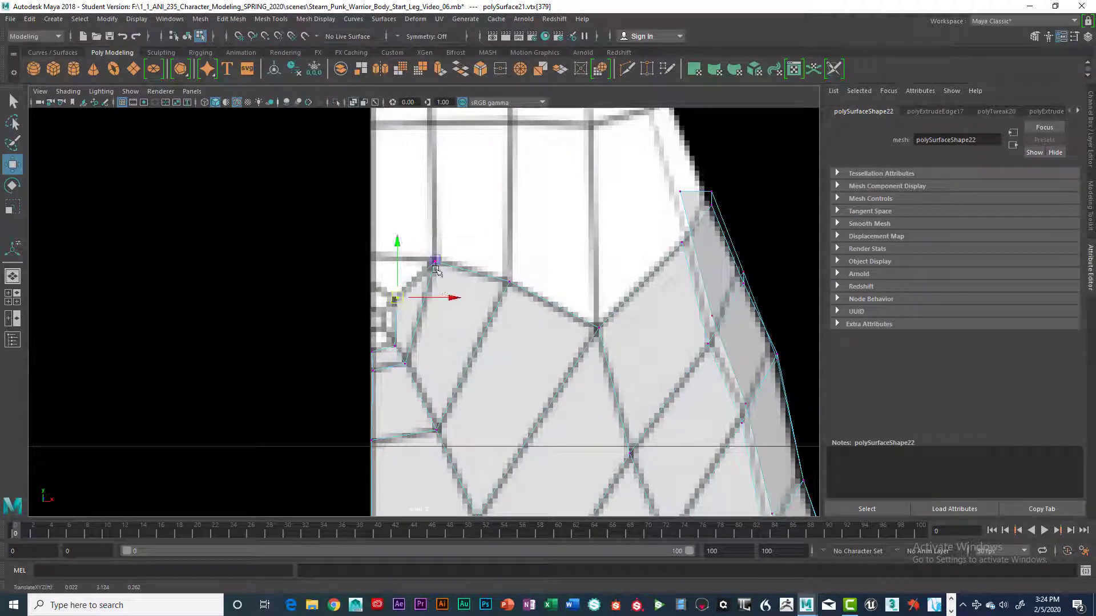
# Extrude the border edge above the navel toward the centerline and move the new face's two free vertices onto the centerline's reference intersections
pyautogui.moveTo(423, 275); pyautogui.dragTo(430, 244, button='right')
pyautogui.click(471, 258)
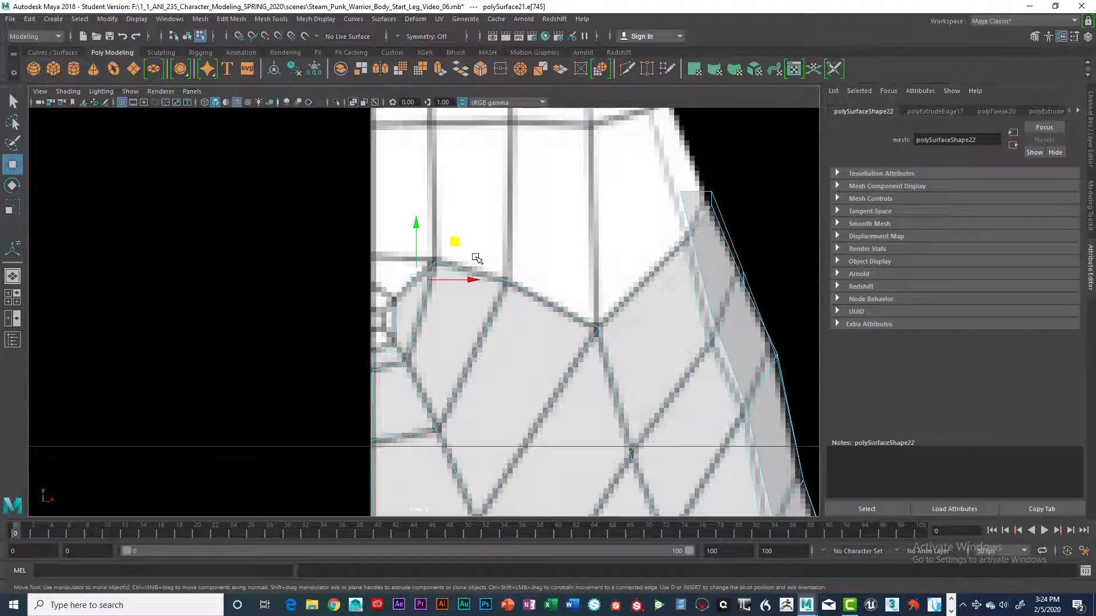
pyautogui.hotkey('ctrl', 'e')
pyautogui.press('w')
pyautogui.moveTo(416, 280); pyautogui.dragTo(352, 281)
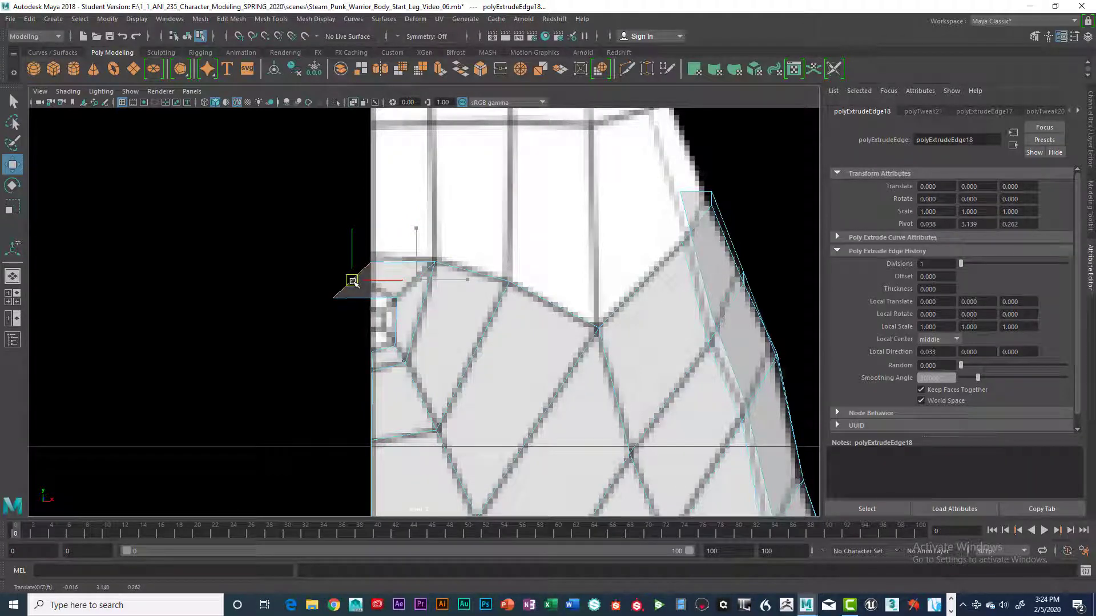
pyautogui.moveTo(379, 262); pyautogui.dragTo(334, 263, button='right')
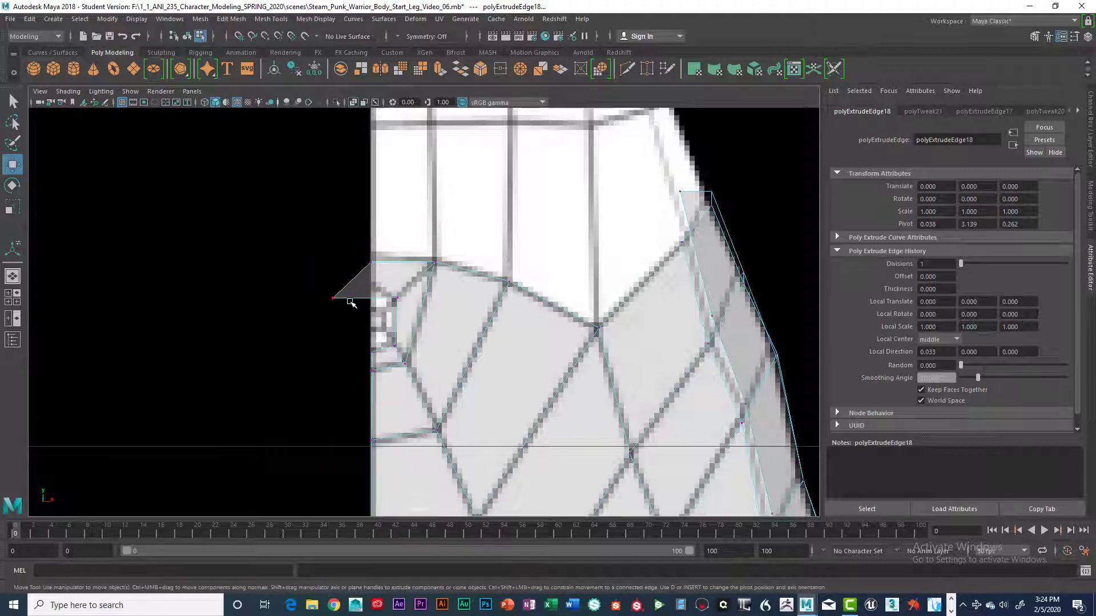
pyautogui.moveTo(321, 285); pyautogui.dragTo(372, 264)
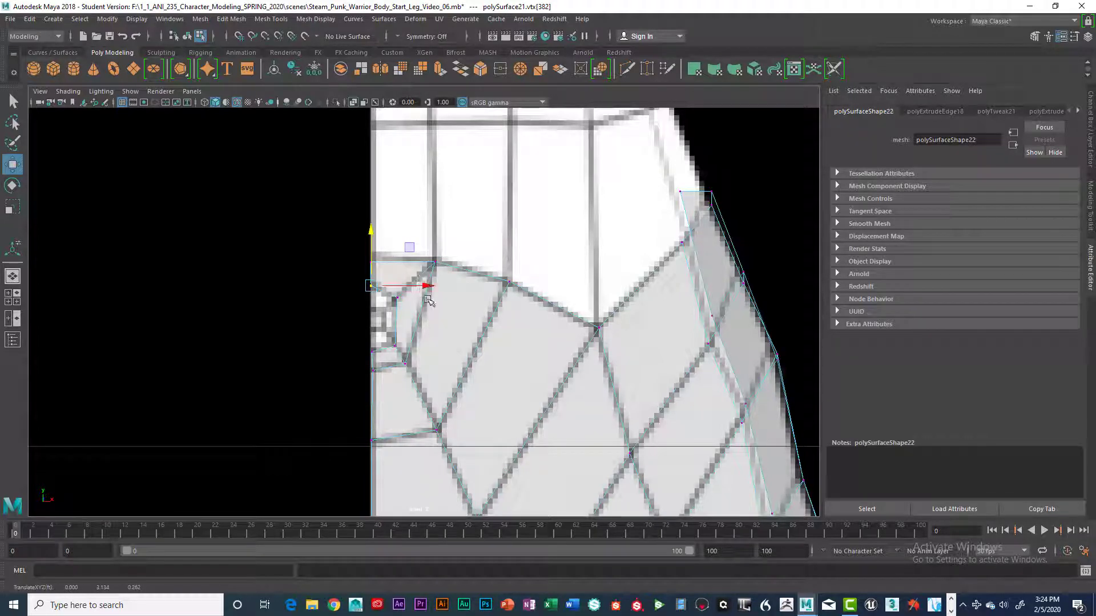
pyautogui.moveTo(418, 273); pyautogui.dragTo(424, 277, button='right')
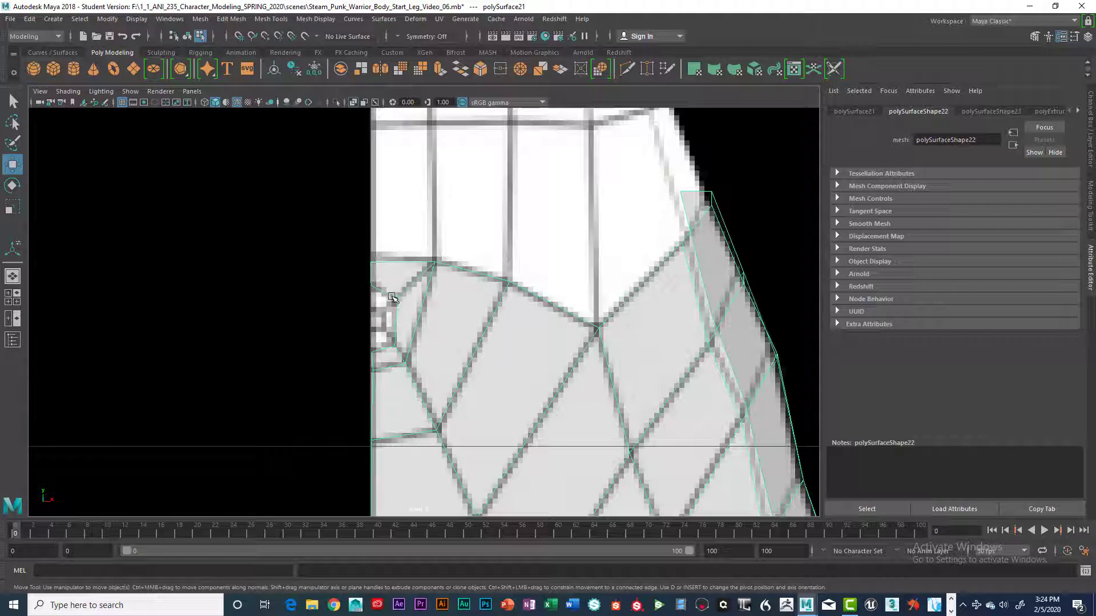
# Extrude the three border edges around the inner navel loop inward and scale the new edges closer together vertically
pyautogui.moveTo(393, 297); pyautogui.dragTo(392, 249, button='right')
pyautogui.click(408, 327)
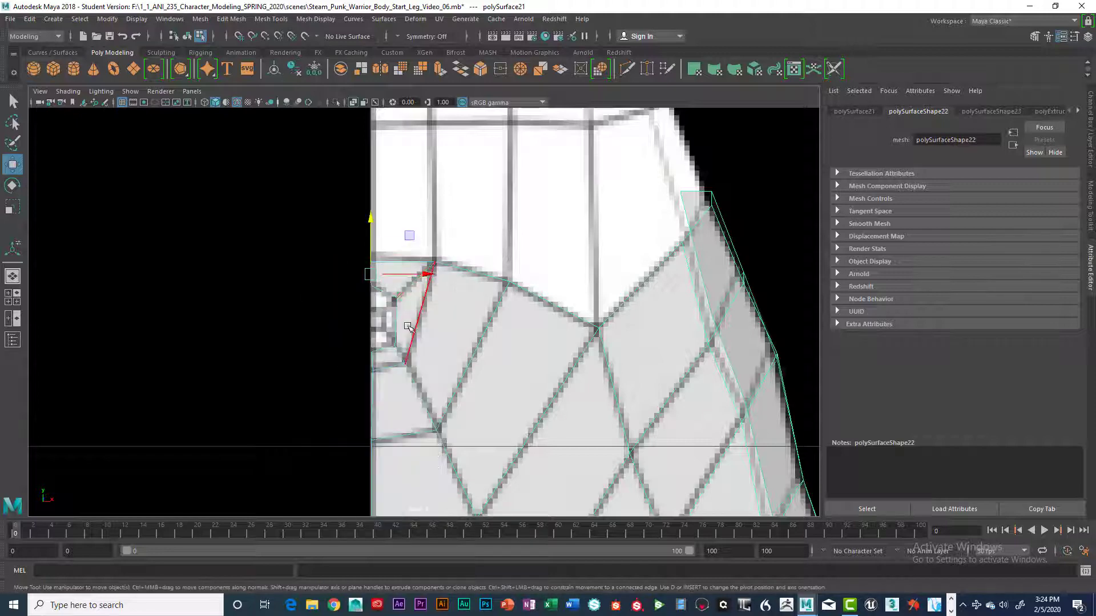
pyautogui.click(386, 293)
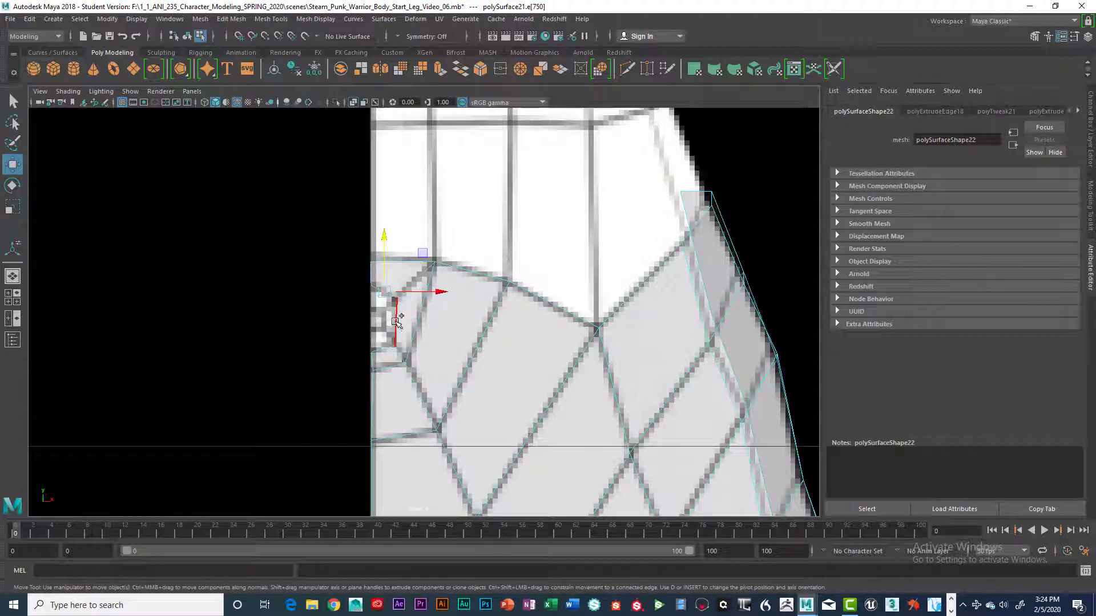
pyautogui.keyDown('shift'); pyautogui.click(396, 321); pyautogui.keyUp('shift')
pyautogui.keyDown('shift'); pyautogui.click(384, 349); pyautogui.keyUp('shift')
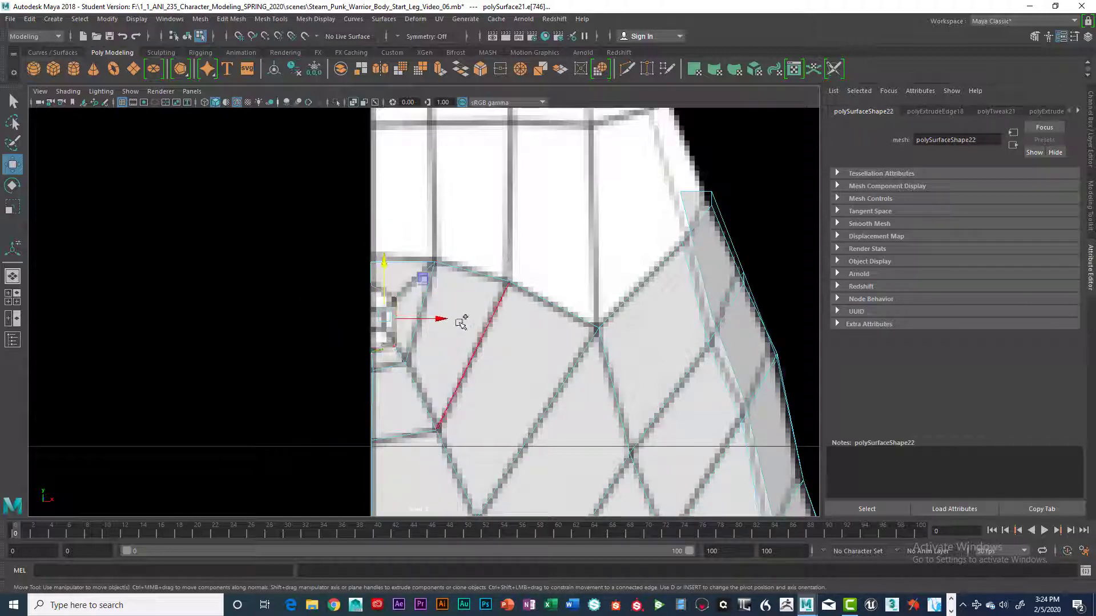
pyautogui.keyDown('shift'); pyautogui.moveTo(445, 319); pyautogui.dragTo(423, 320); pyautogui.keyUp('shift')
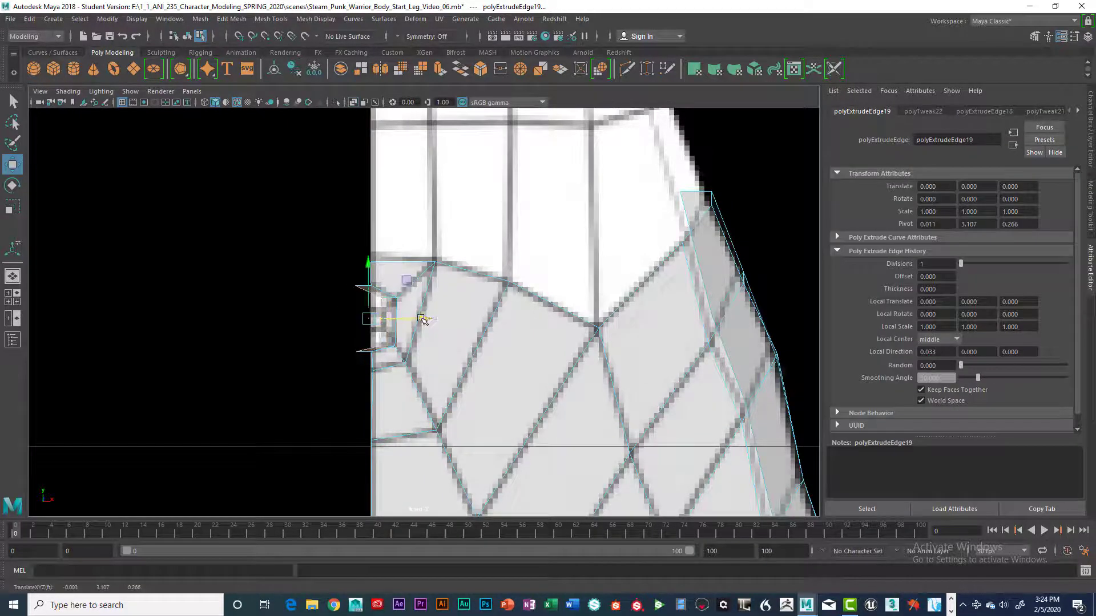
pyautogui.press('r')
pyautogui.moveTo(368, 275); pyautogui.dragTo(368, 296)
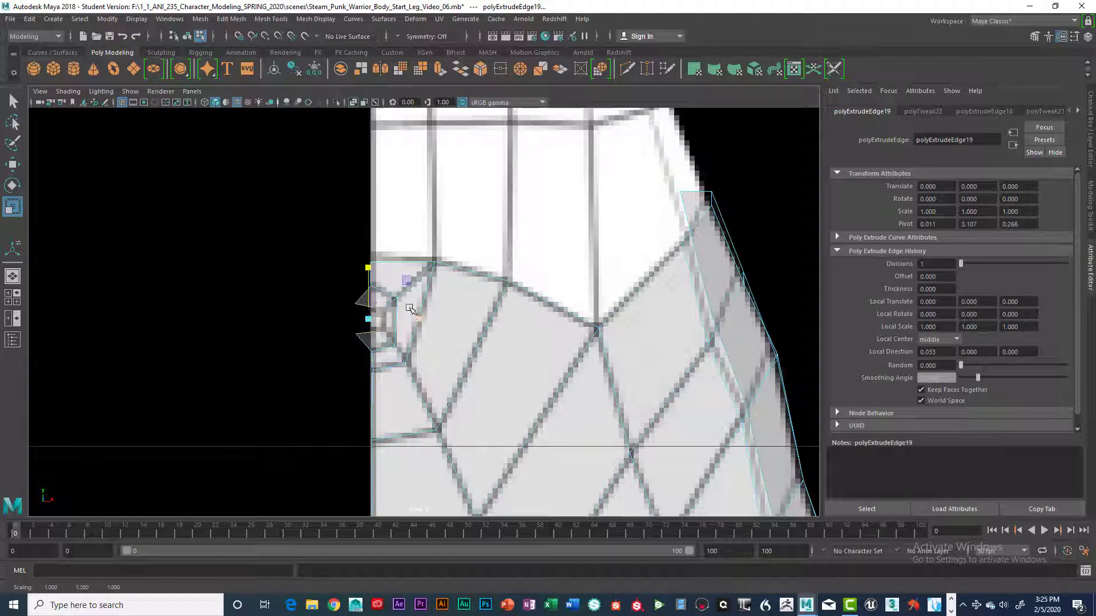
# Move the extruded strip's four free vertices onto the innermost navel loop of the reference, with the two inner ones on the centerline
pyautogui.moveTo(358, 297); pyautogui.dragTo(305, 277, button='right')
pyautogui.scroll(3, 379, 310)
pyautogui.click(349, 307)
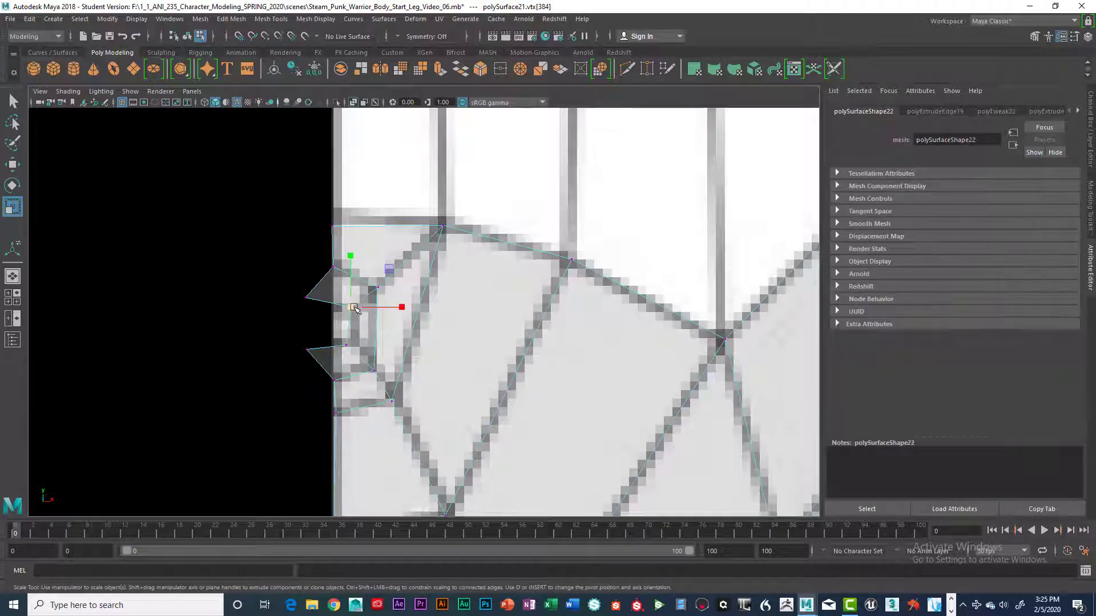
pyautogui.press('w')
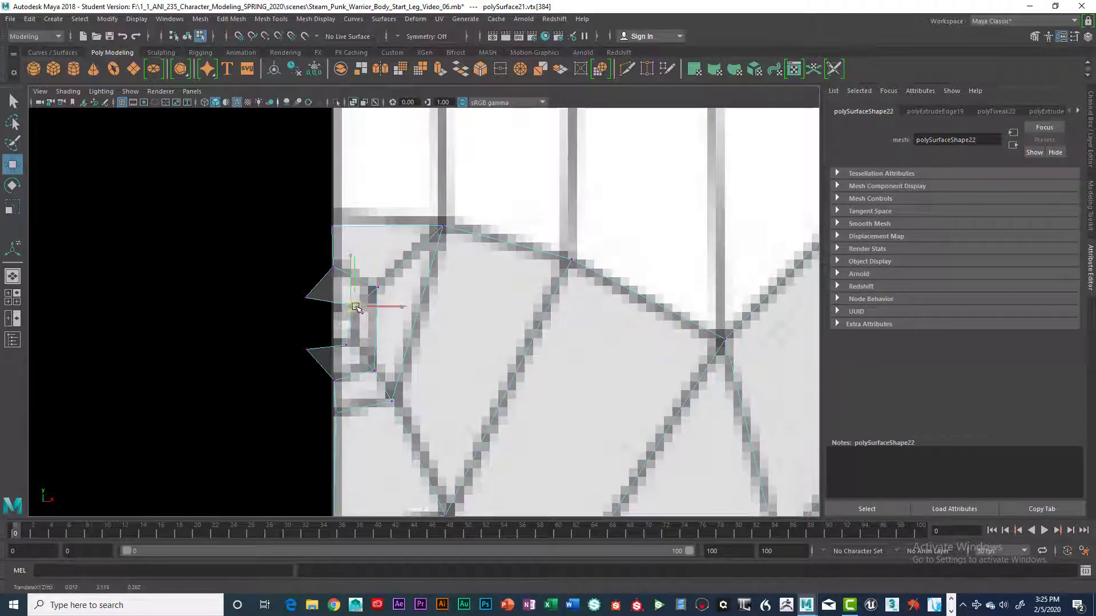
pyautogui.click(347, 348)
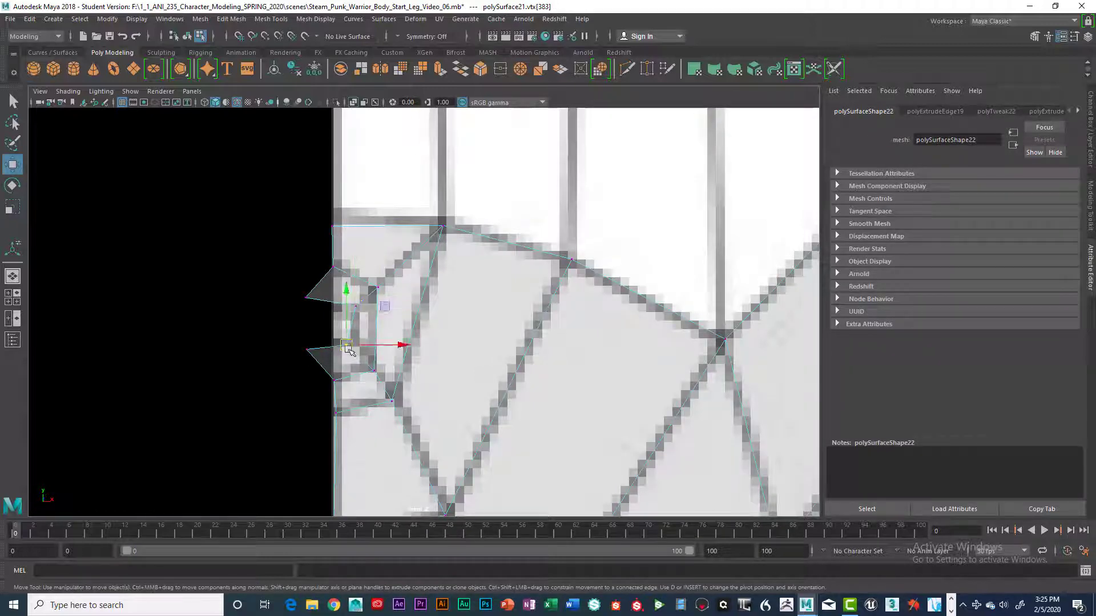
pyautogui.click(307, 349)
pyautogui.moveTo(307, 349); pyautogui.dragTo(334, 344)
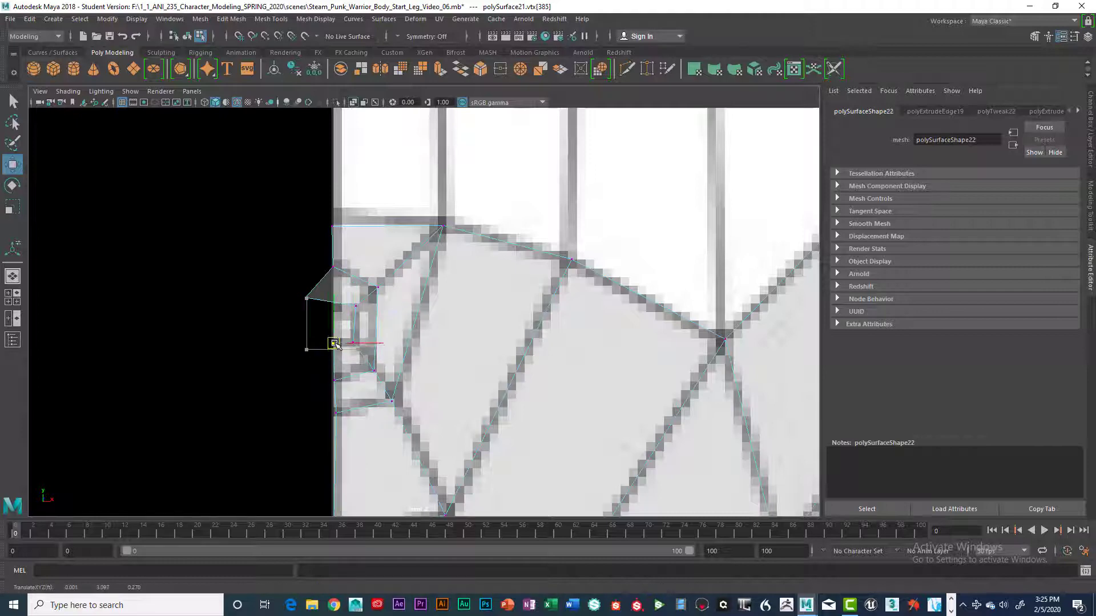
pyautogui.click(307, 298)
pyautogui.moveTo(307, 298); pyautogui.dragTo(334, 306)
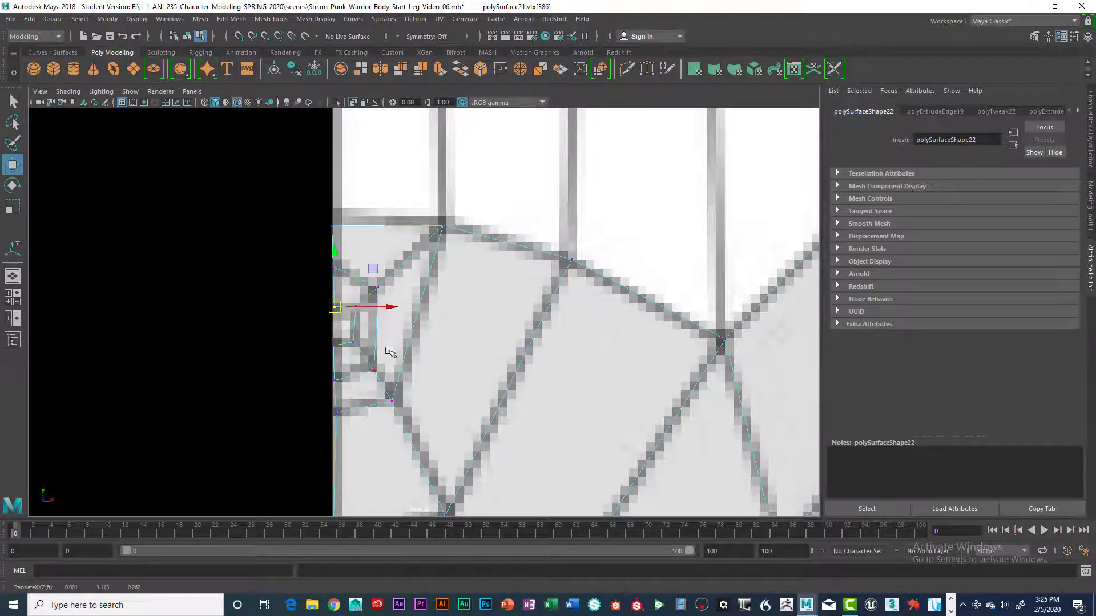
# Fill the open center of the navel with Append to Polygon, bridging its upper and lower border edges
pyautogui.moveTo(386, 284); pyautogui.dragTo(440, 256, button='right')
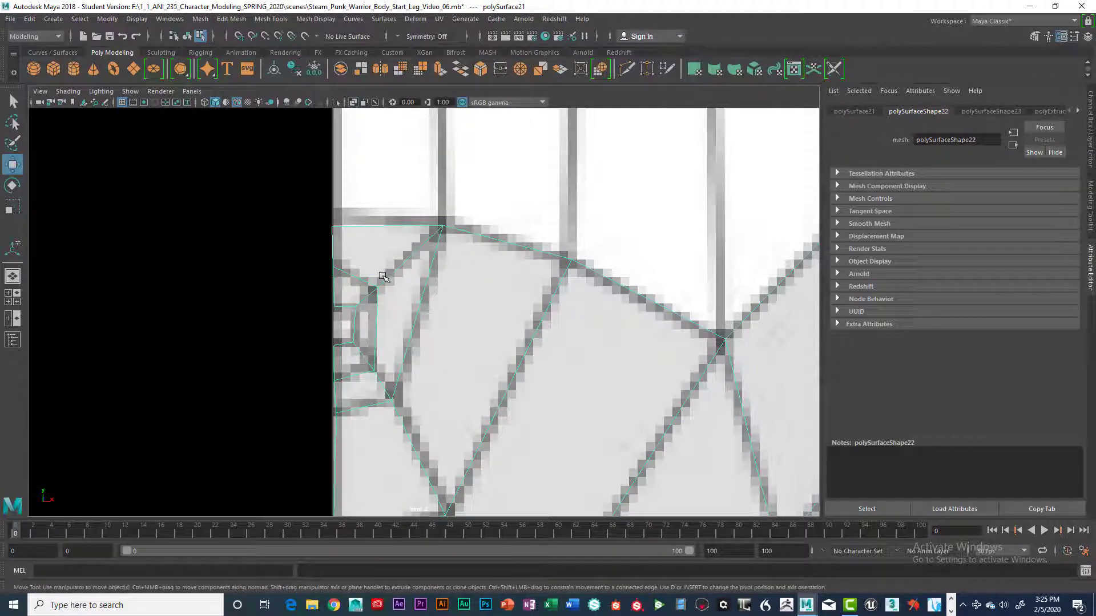
pyautogui.press('space')
pyautogui.click(321, 304)
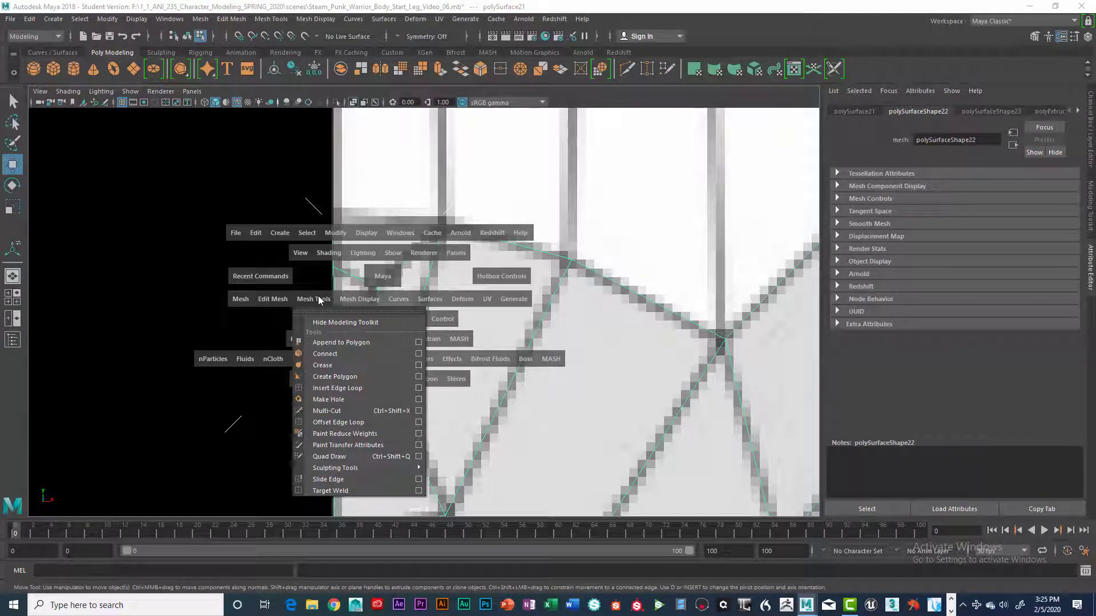
pyautogui.click(330, 342)
pyautogui.scroll(1, 322, 308)
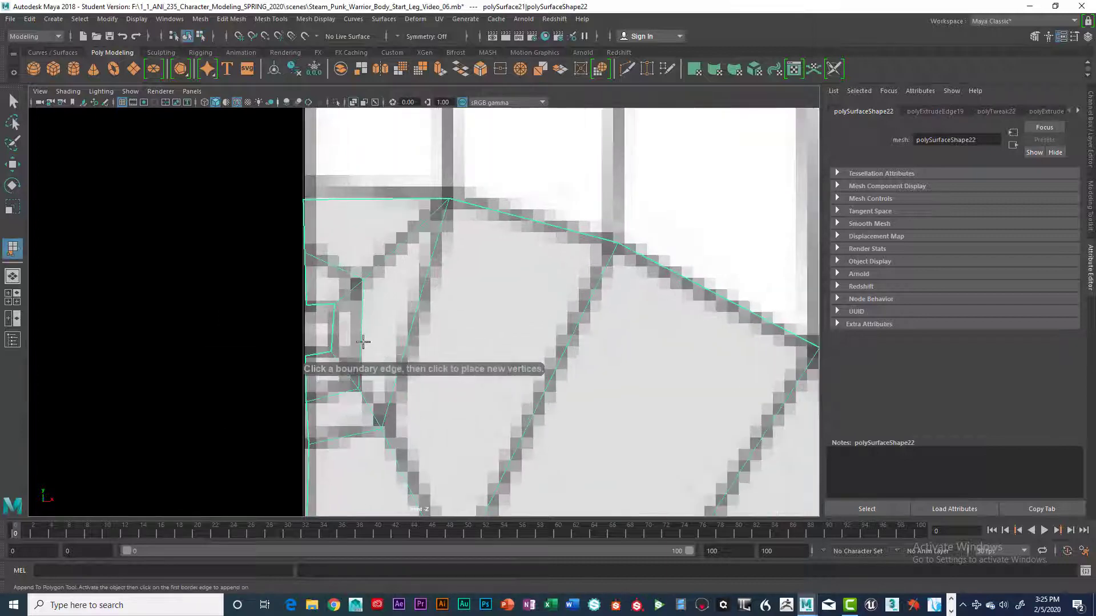
pyautogui.click(320, 306)
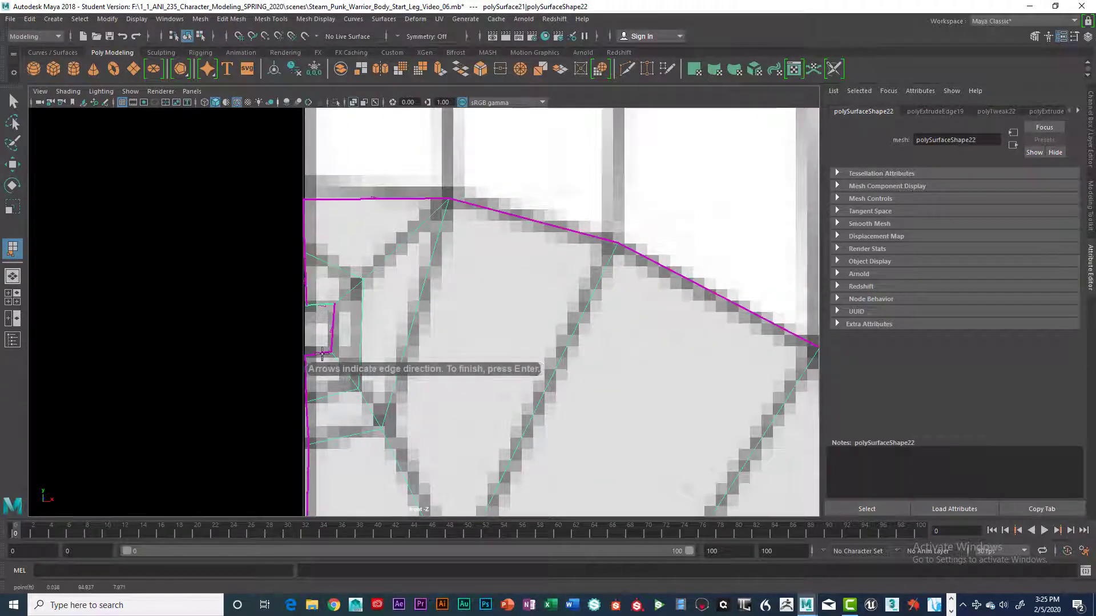
pyautogui.click(321, 354)
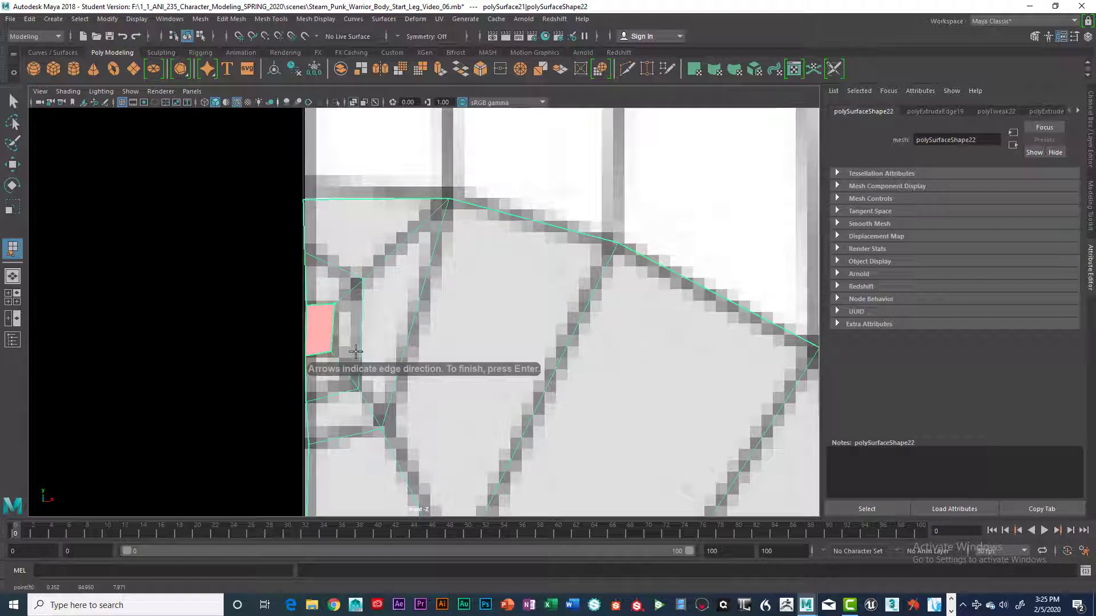
pyautogui.press('Return')
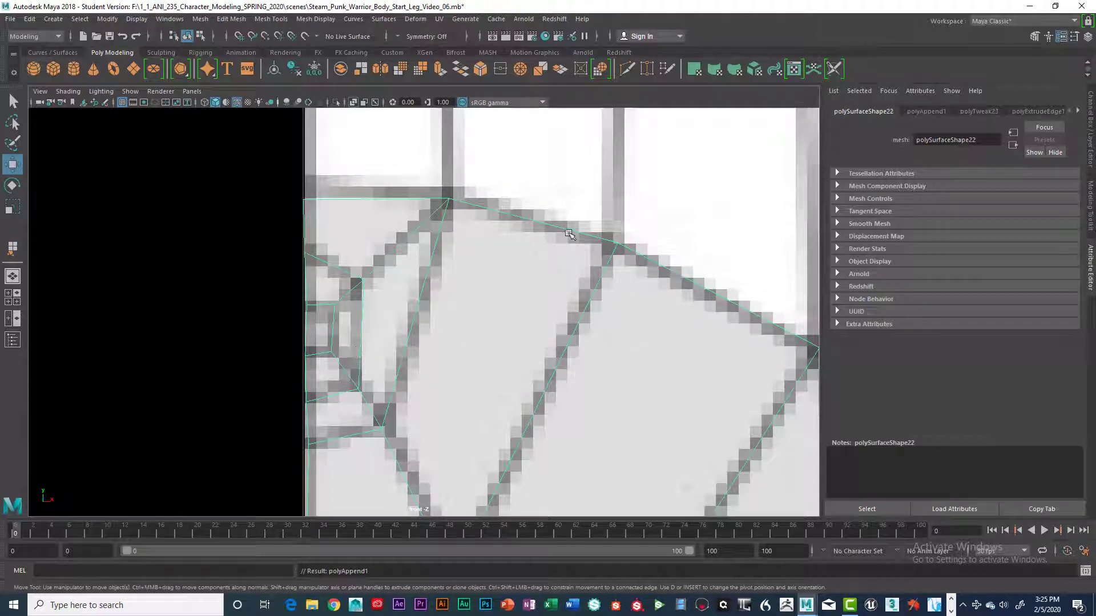
# Examine the depth of the navel geometry in the perspective, side and top views
pyautogui.press('space')
pyautogui.press('space')
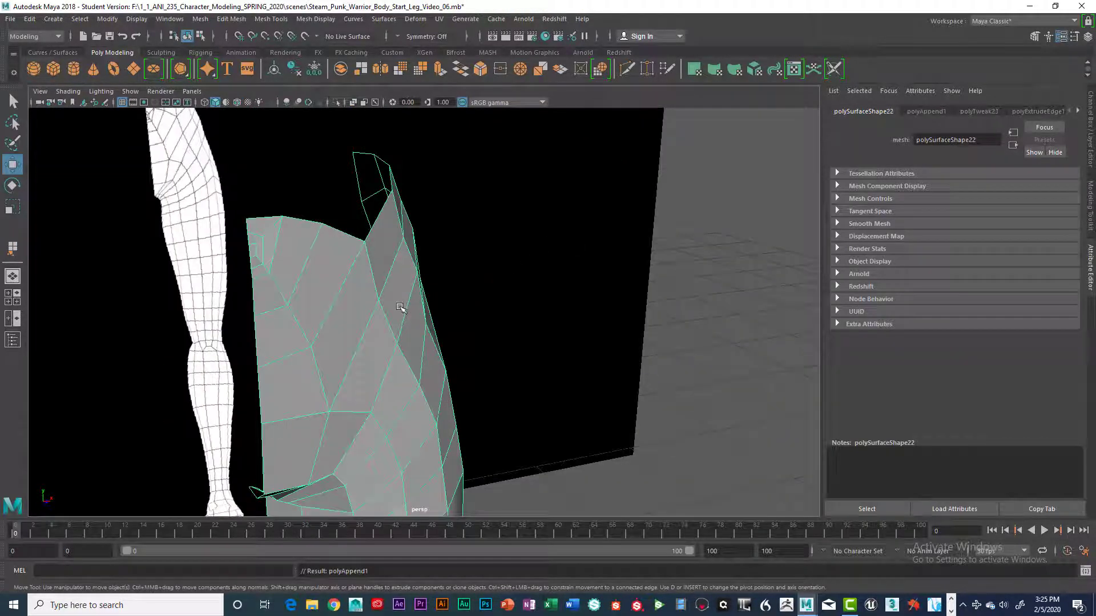
pyautogui.scroll(3, 379, 301)
pyautogui.keyDown('alt'); pyautogui.moveTo(379, 300); pyautogui.dragTo(318, 335); pyautogui.keyUp('alt')
pyautogui.scroll(5, 328, 333)
pyautogui.keyDown('alt'); pyautogui.moveTo(327, 332); pyautogui.dragTo(405, 354, button='middle'); pyautogui.keyUp('alt')
pyautogui.keyDown('alt'); pyautogui.moveTo(406, 354); pyautogui.dragTo(371, 342); pyautogui.keyUp('alt')
pyautogui.press('super')
pyautogui.press('super')
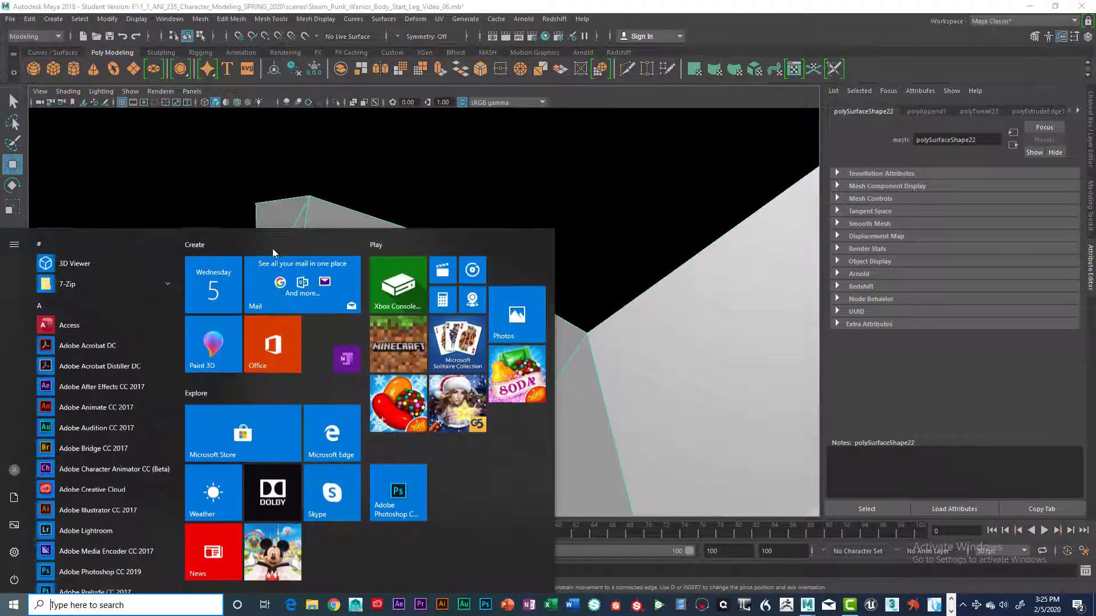
pyautogui.moveTo(272, 249); pyautogui.dragTo(224, 248, button='right')
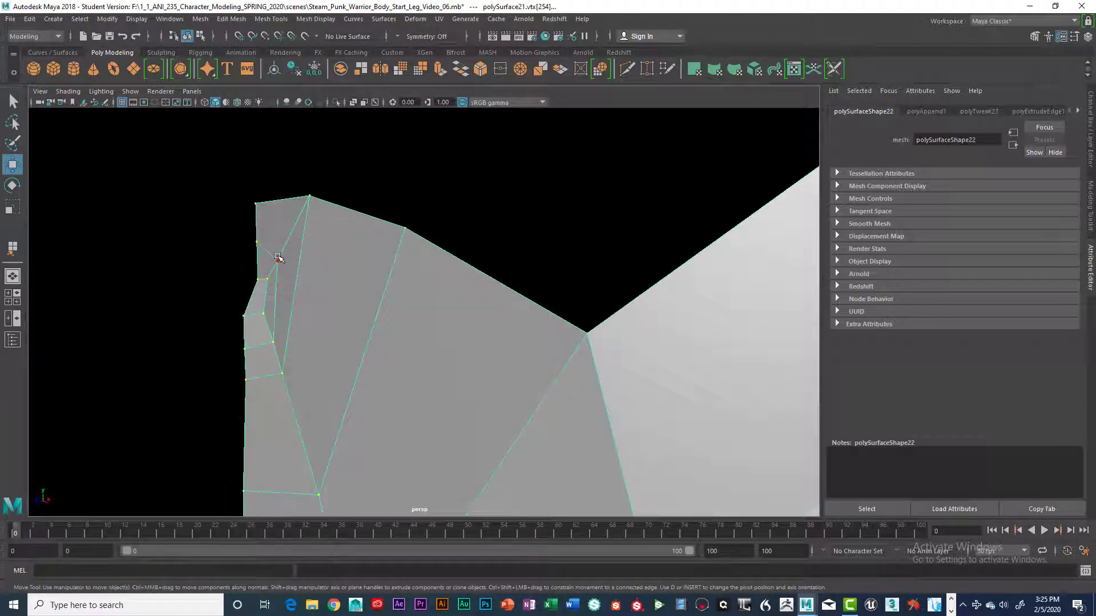
pyautogui.press('space')
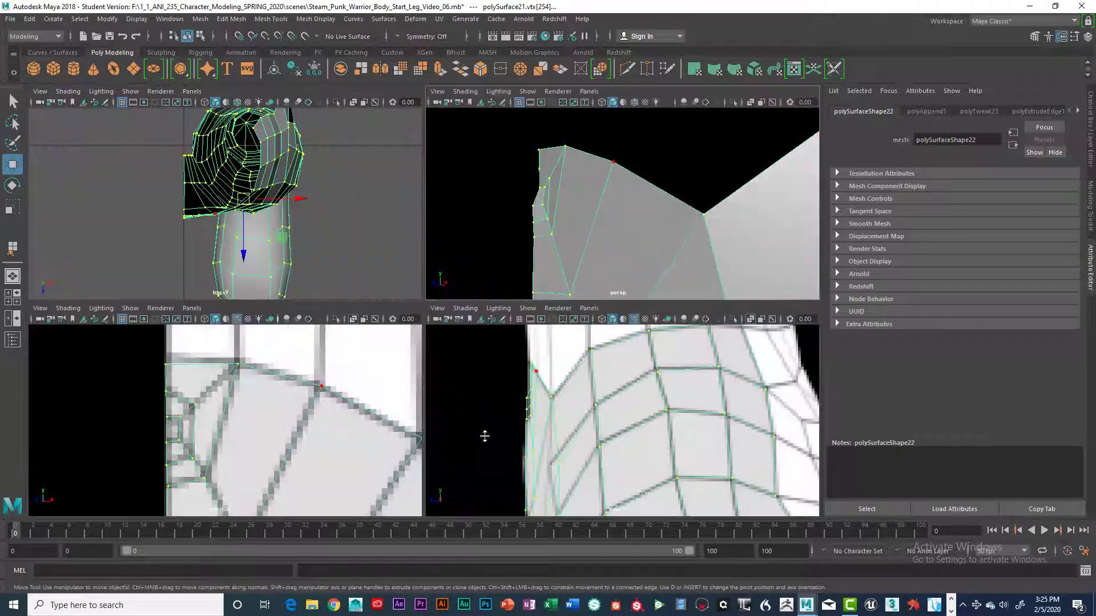
pyautogui.press('space')
pyautogui.scroll(2, 346, 335)
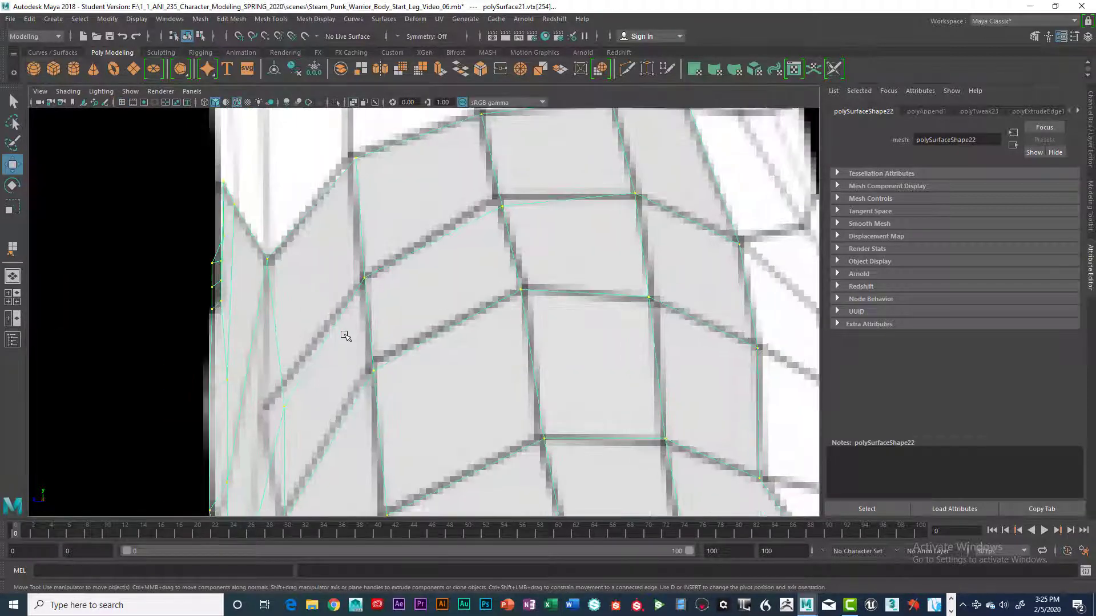
pyautogui.press('space')
pyautogui.press('space')
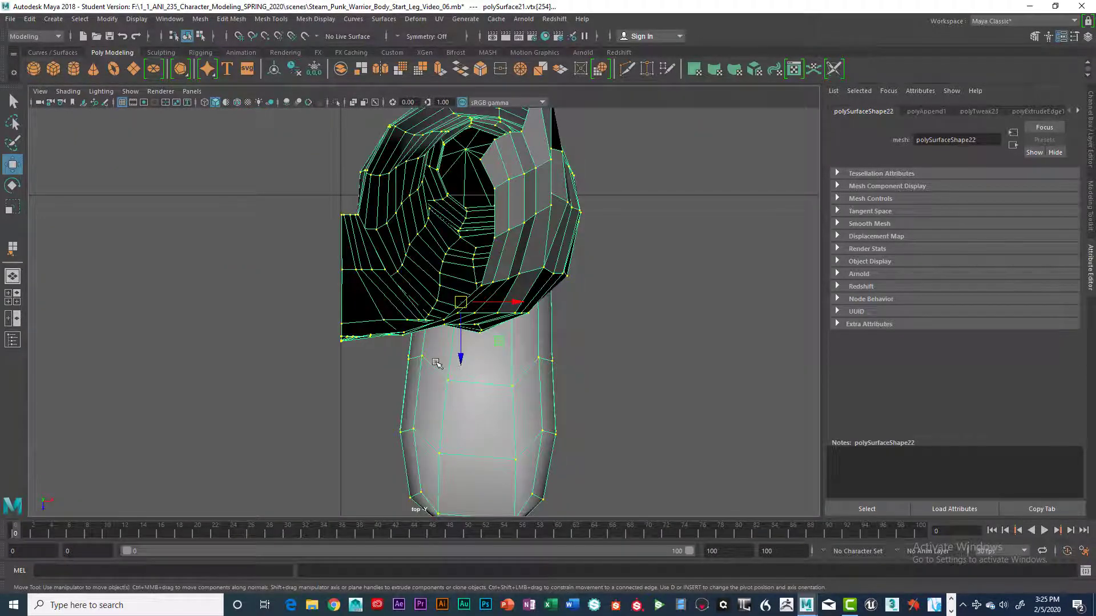
pyautogui.press('space')
pyautogui.press('space')
pyautogui.press('space')
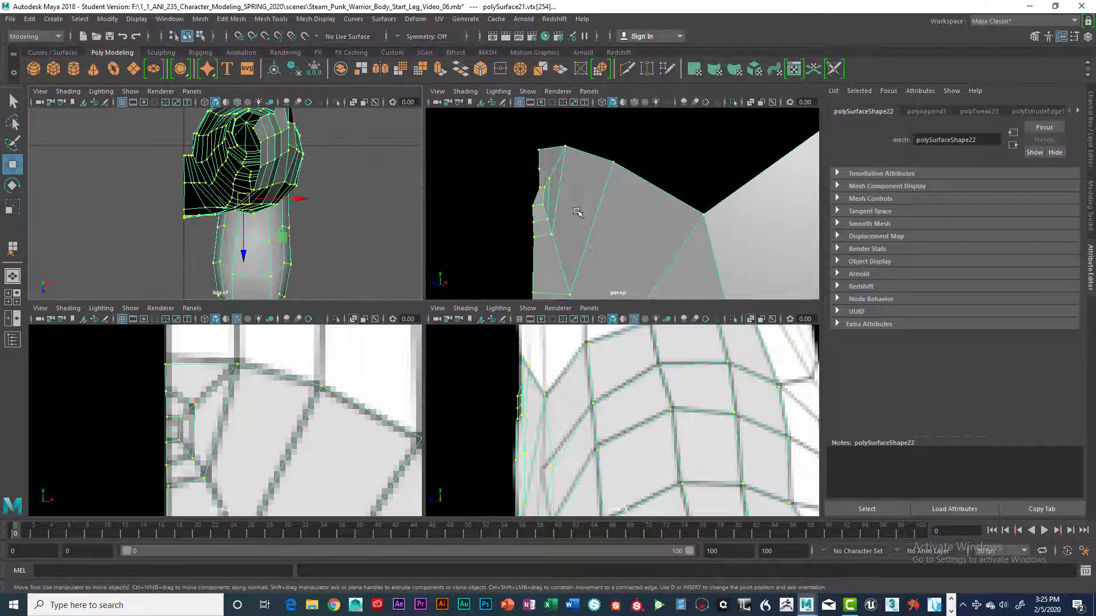
pyautogui.press('space')
# Select the five vertices along the navel's upper side and centerline, and move them forward in the side view to the abdomen's front reference profile
pyautogui.keyDown('alt'); pyautogui.moveTo(551, 274); pyautogui.dragTo(448, 270); pyautogui.keyUp('alt')
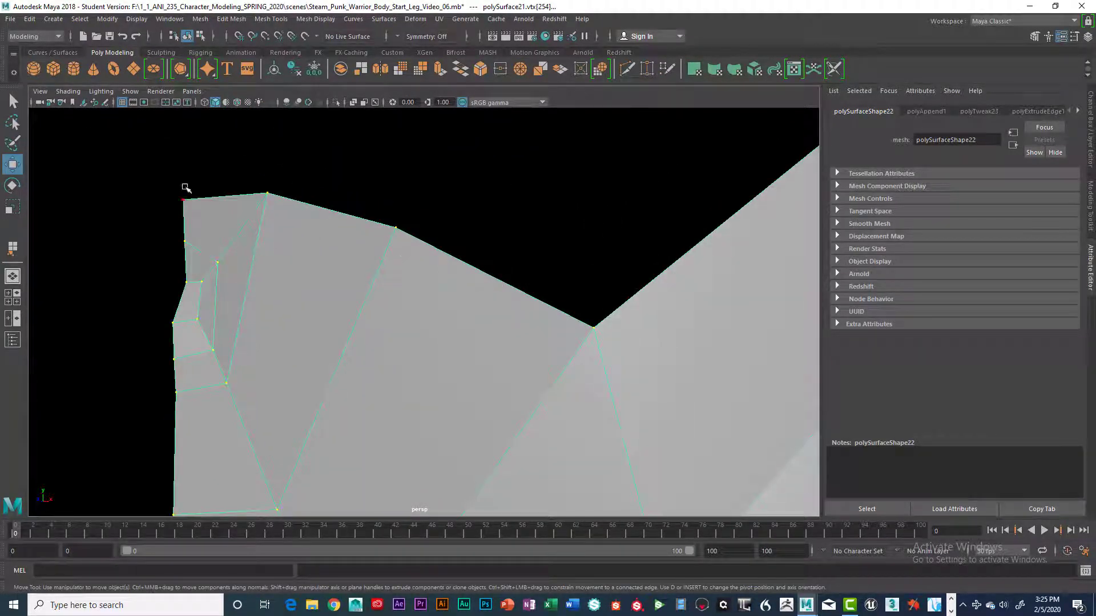
pyautogui.moveTo(176, 178); pyautogui.dragTo(197, 292)
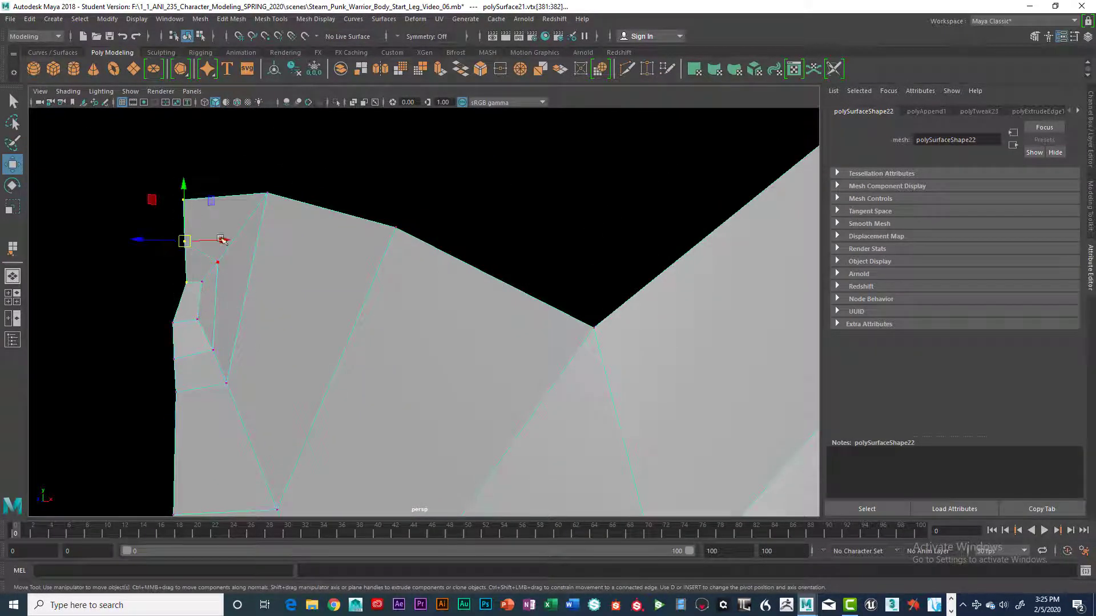
pyautogui.moveTo(142, 170); pyautogui.dragTo(228, 302)
pyautogui.keyDown('shift'); pyautogui.click(218, 262); pyautogui.keyUp('shift')
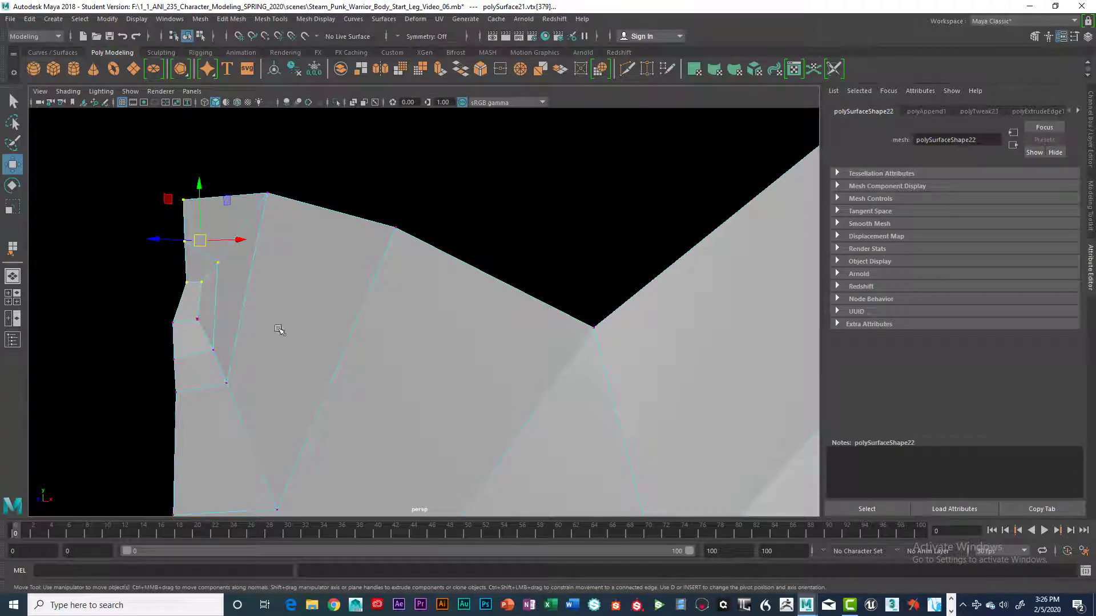
pyautogui.press('space')
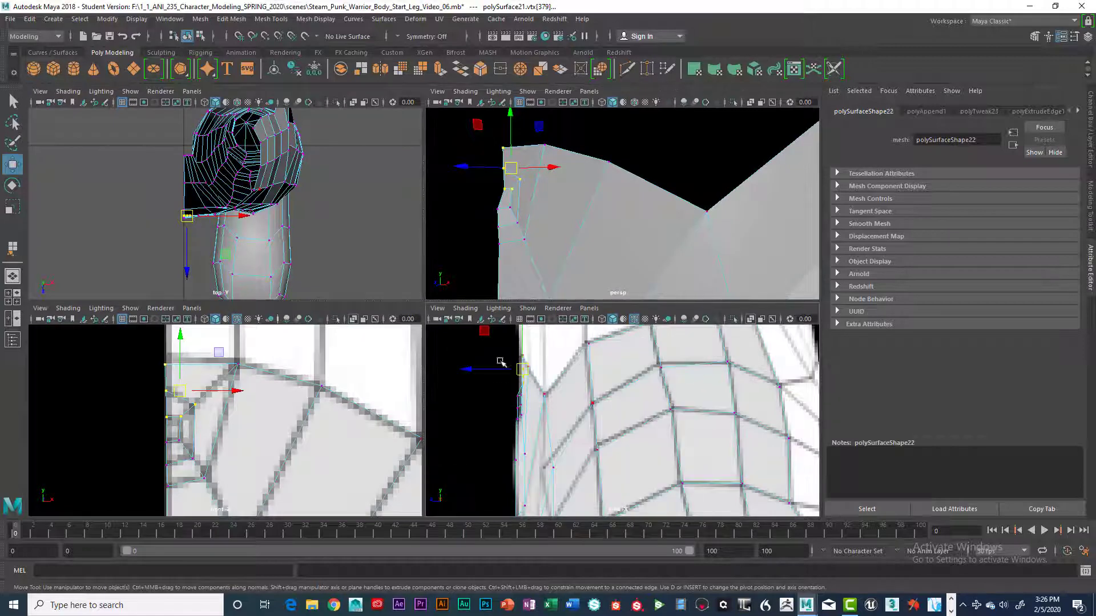
pyautogui.press('space')
pyautogui.keyDown('alt'); pyautogui.moveTo(351, 297); pyautogui.dragTo(419, 369, button='middle'); pyautogui.keyUp('alt')
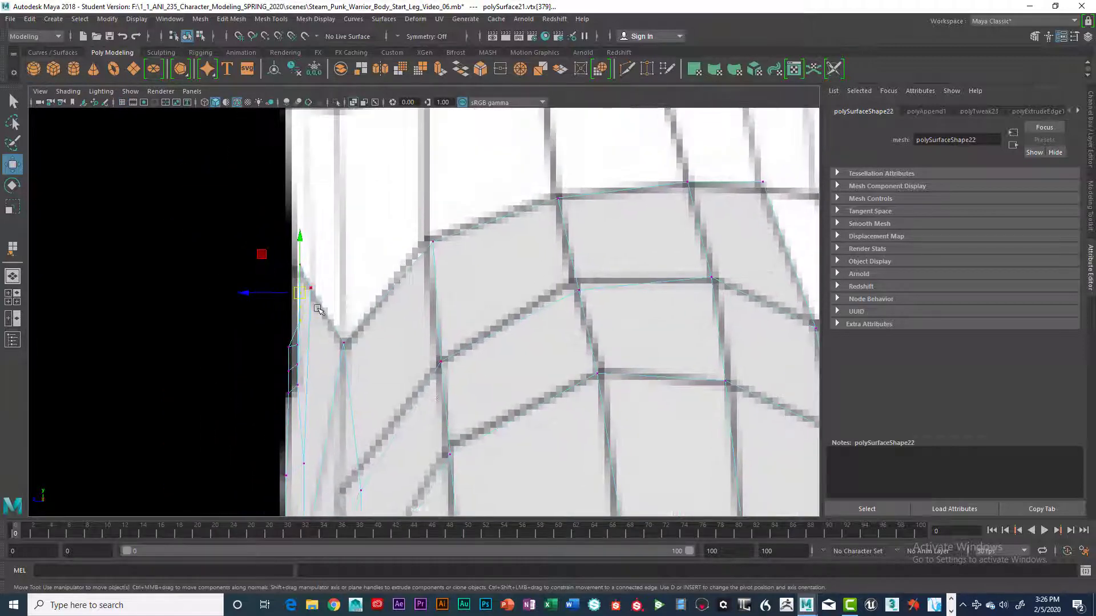
pyautogui.moveTo(283, 294); pyautogui.dragTo(269, 297)
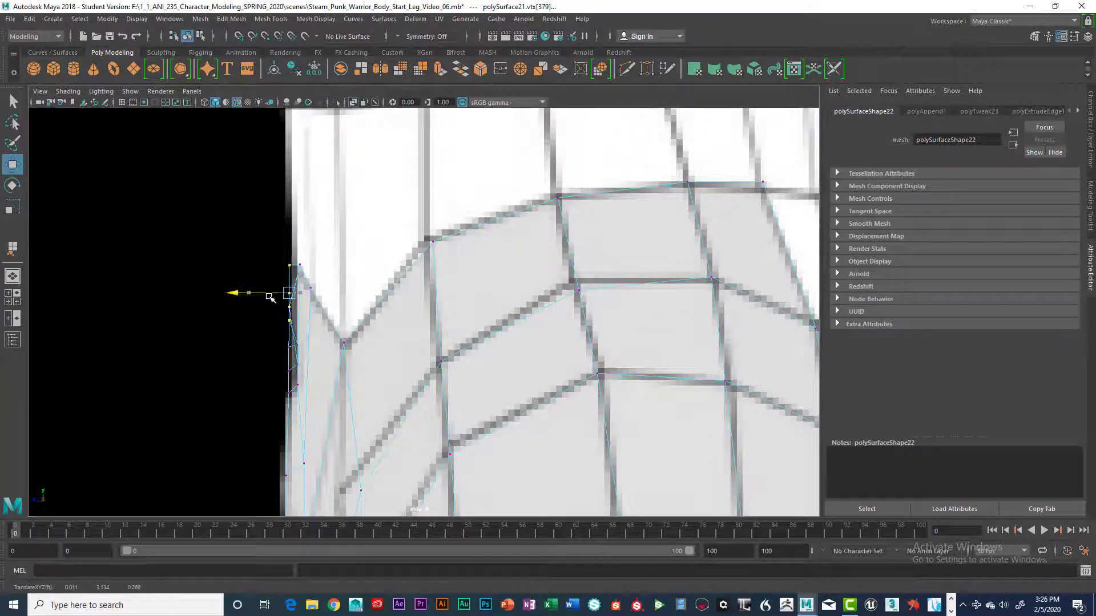
pyautogui.press('space')
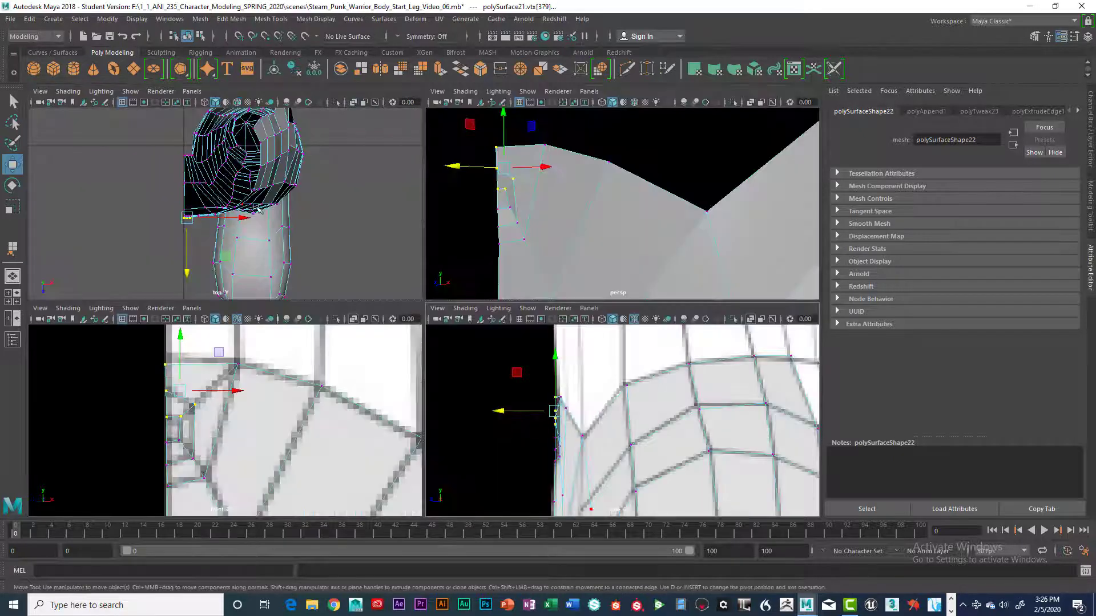
# Examine the depth of the navel recess up close in the perspective view and return to vertex selection
pyautogui.press('space')
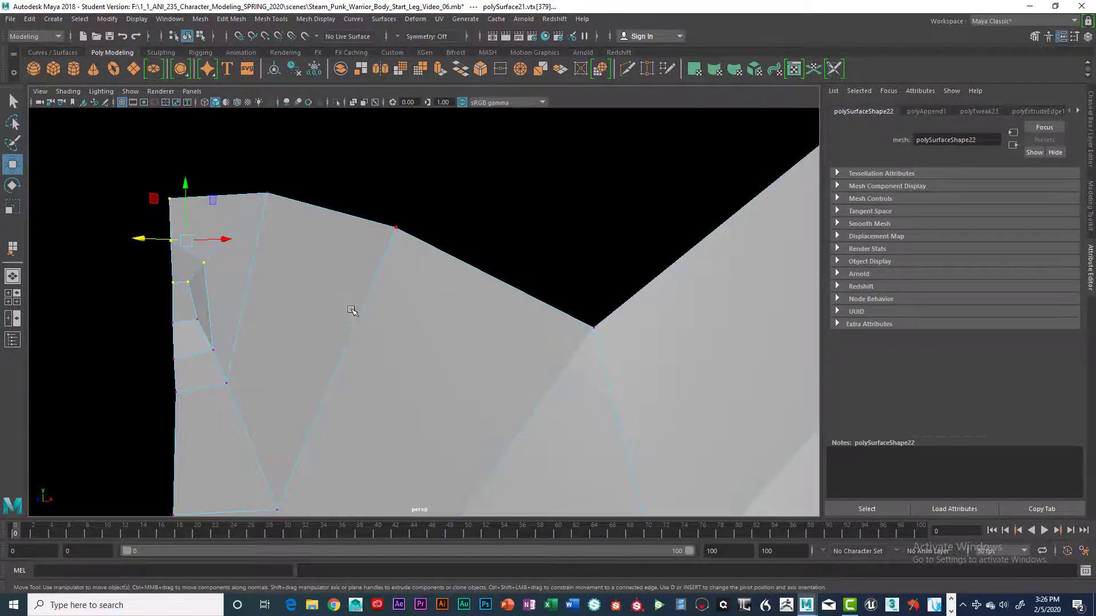
pyautogui.keyDown('alt'); pyautogui.moveTo(352, 311); pyautogui.dragTo(174, 324); pyautogui.keyUp('alt')
pyautogui.click(202, 309)
pyautogui.click(170, 315)
pyautogui.click(195, 334)
pyautogui.keyDown('alt'); pyautogui.moveTo(209, 300); pyautogui.dragTo(331, 310, button='middle'); pyautogui.keyUp('alt')
pyautogui.keyDown('alt'); pyautogui.moveTo(332, 309); pyautogui.dragTo(323, 316); pyautogui.keyUp('alt')
pyautogui.moveTo(228, 323); pyautogui.dragTo(174, 277, button='right')
# Push the innermost navel vertices back into the body one at a time to deepen the navel
pyautogui.click(244, 323)
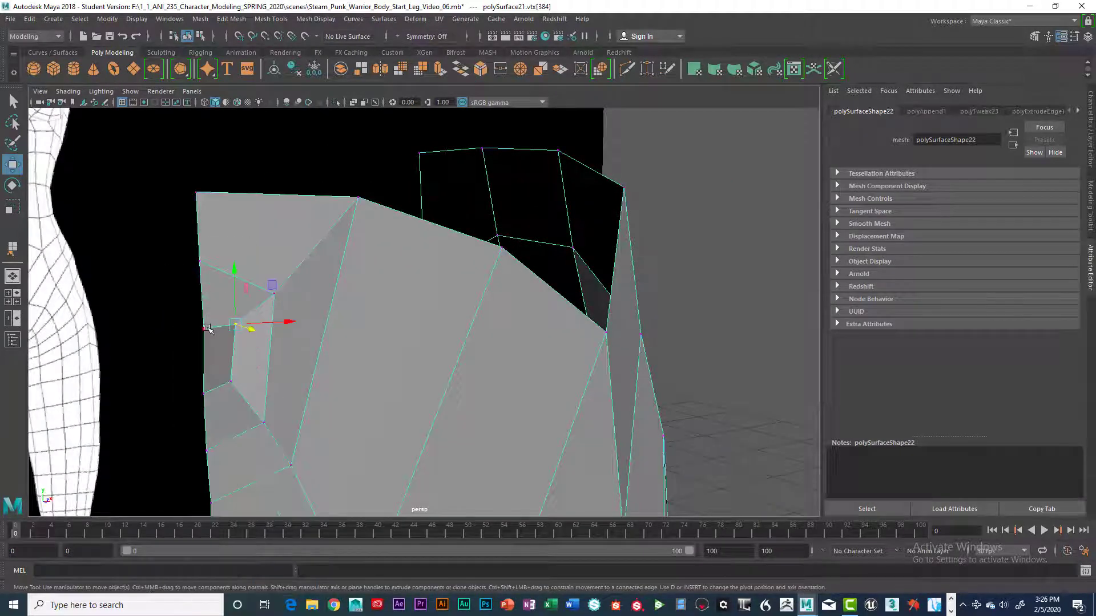
pyautogui.keyDown('alt'); pyautogui.moveTo(246, 325); pyautogui.dragTo(265, 303); pyautogui.keyUp('alt')
pyautogui.click(160, 218)
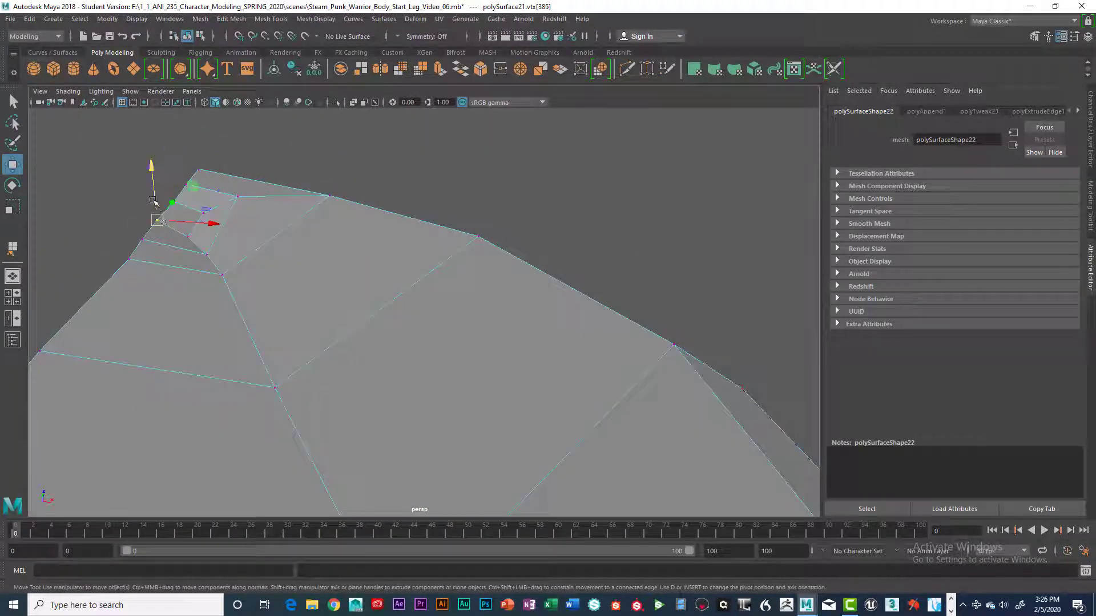
pyautogui.moveTo(154, 166); pyautogui.dragTo(190, 194)
pyautogui.click(176, 201)
pyautogui.click(192, 235)
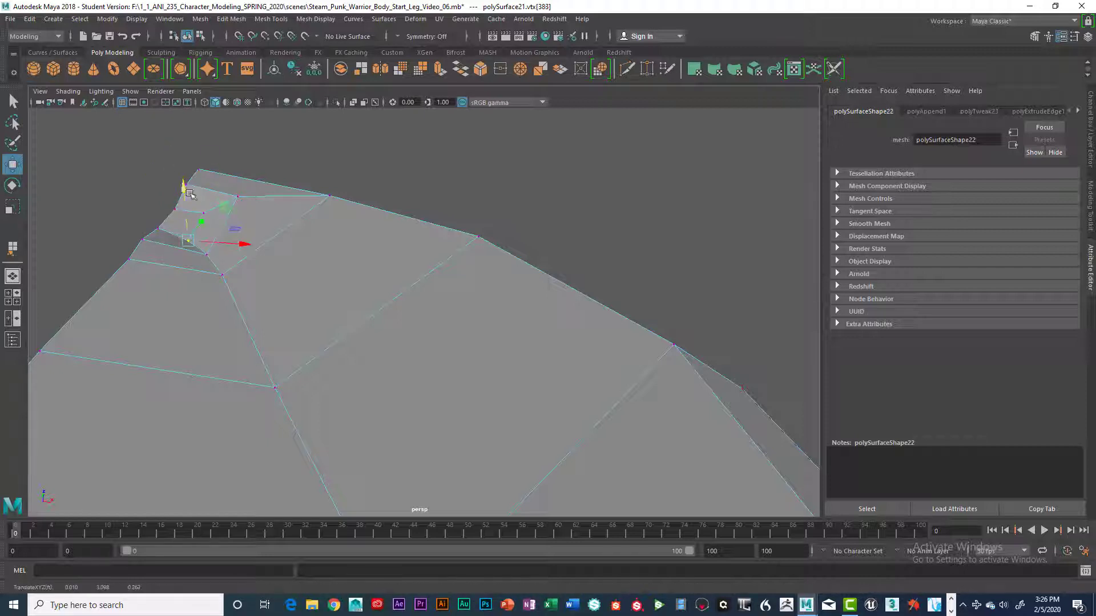
pyautogui.click(187, 184)
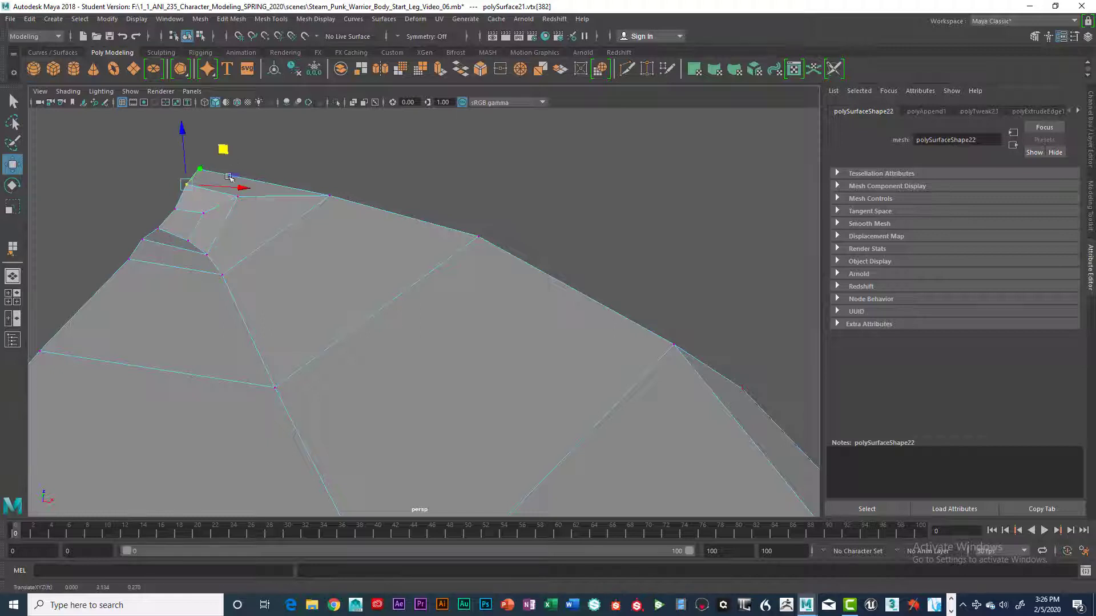
pyautogui.click(204, 214)
pyautogui.moveTo(199, 162); pyautogui.dragTo(198, 167)
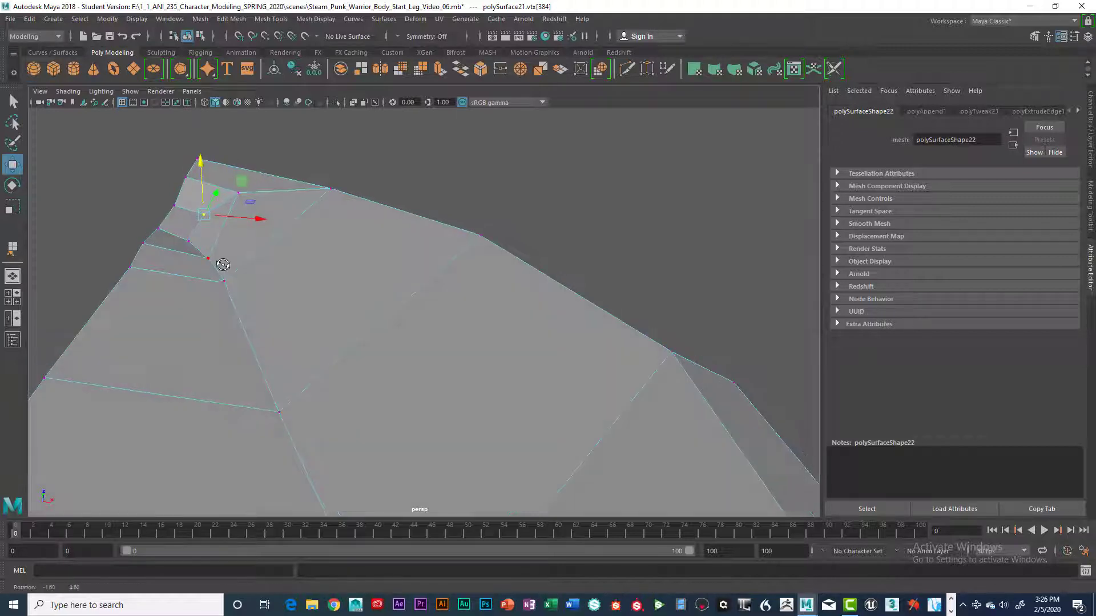
# Select the vertices of the loop around the navel's innermost ring and check their depth against the side reference
pyautogui.click(208, 255)
pyautogui.keyDown('alt'); pyautogui.moveTo(264, 249); pyautogui.dragTo(215, 258); pyautogui.keyUp('alt')
pyautogui.keyDown('shift'); pyautogui.click(215, 257); pyautogui.keyUp('shift')
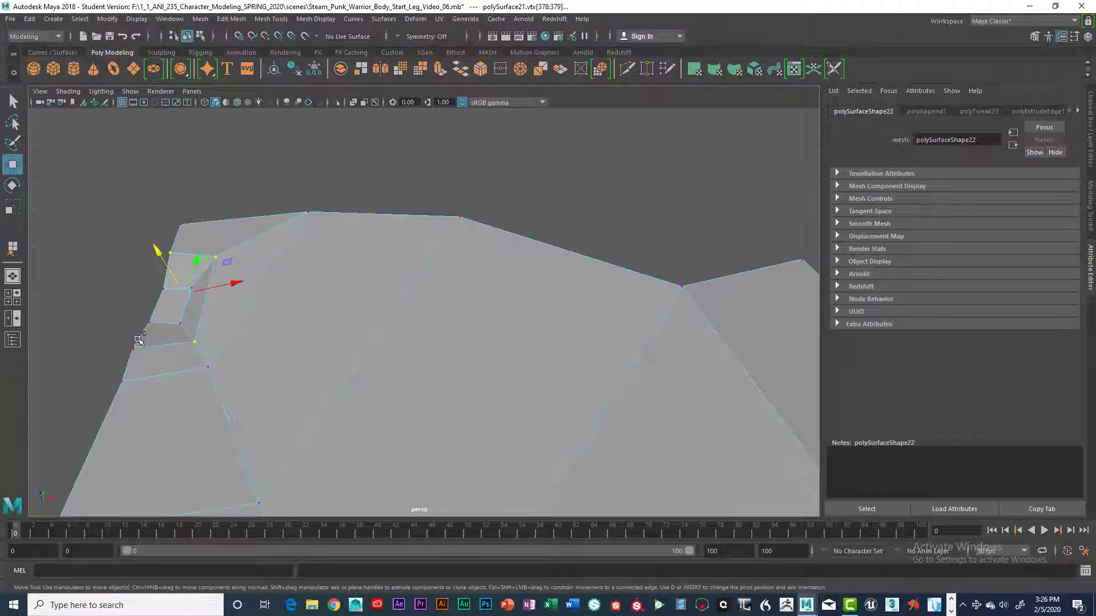
pyautogui.press('space')
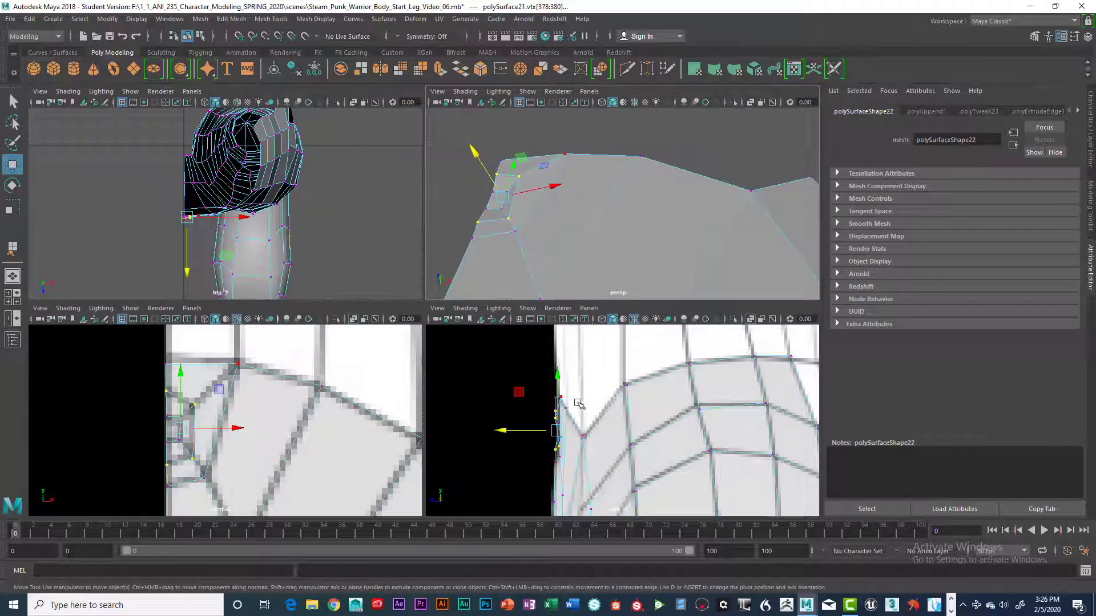
pyautogui.press('space')
pyautogui.scroll(2, 448, 391)
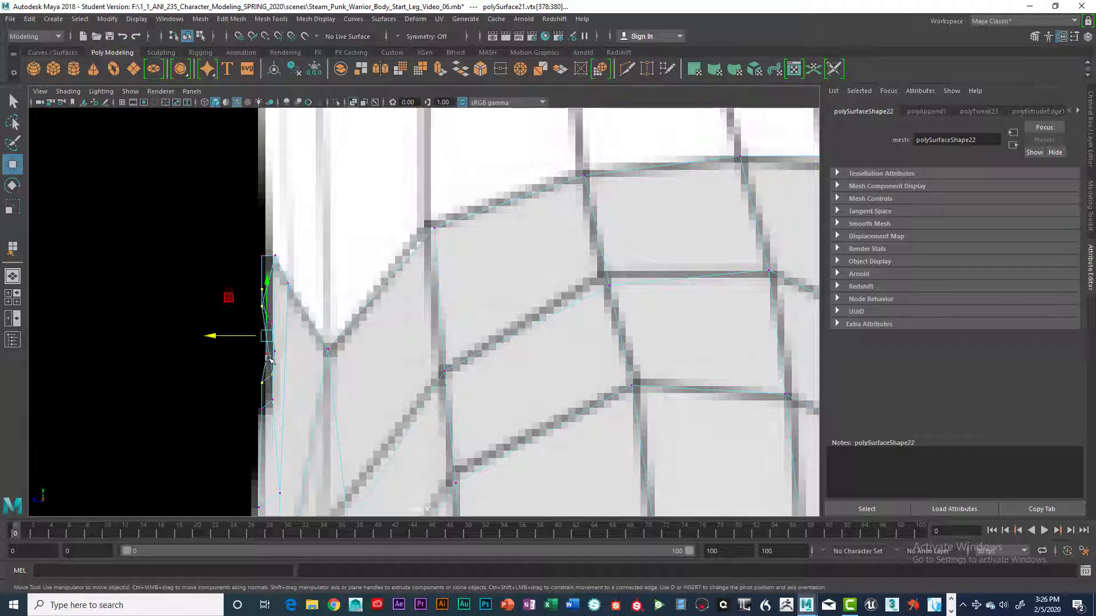
pyautogui.press('space')
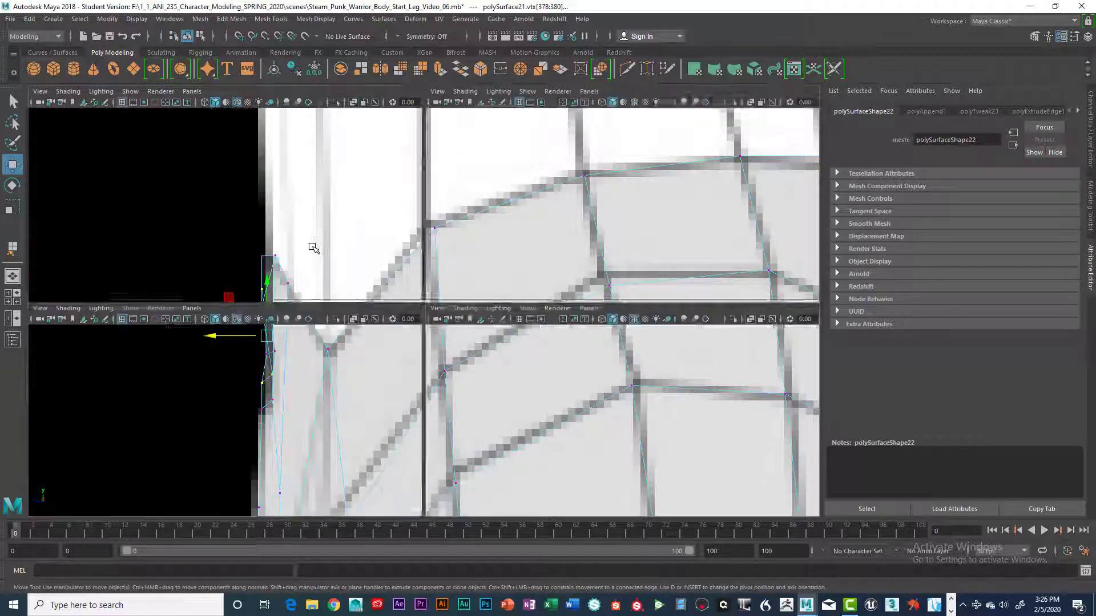
pyautogui.press('space')
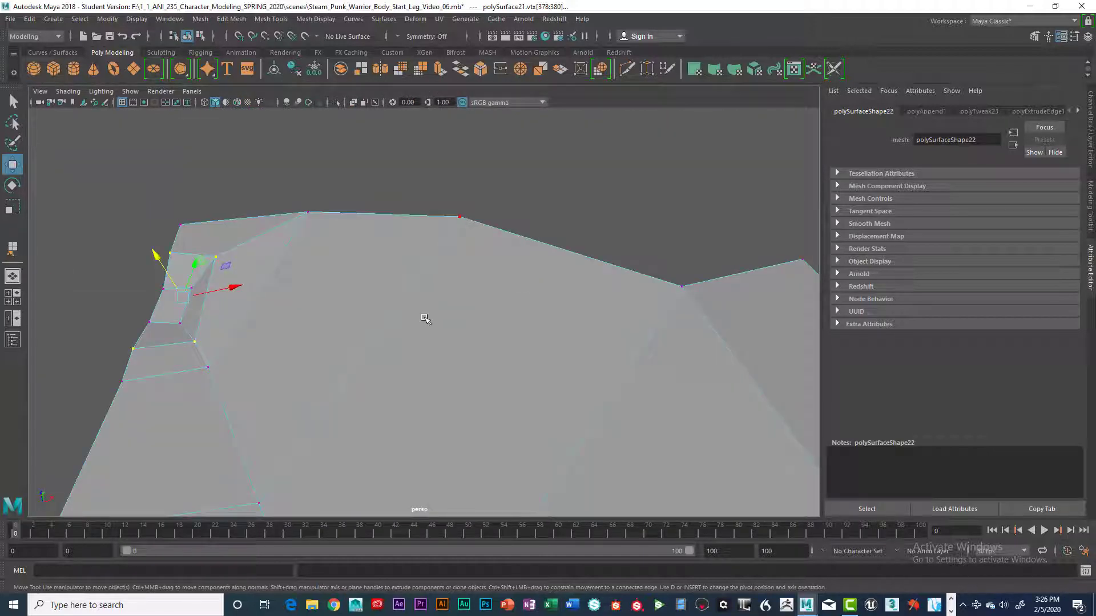
# Switch to object mode and inspect the navel and abdomen with the smooth mesh preview, returning to the unsmoothed display
pyautogui.keyDown('alt'); pyautogui.moveTo(435, 322); pyautogui.dragTo(393, 353); pyautogui.keyUp('alt')
pyautogui.moveTo(393, 354)
pyautogui.mouseDown(button='right')
pyautogui.moveTo(384, 370)
pyautogui.moveTo(377, 345)
pyautogui.mouseUp(button='right')
pyautogui.click(493, 368)
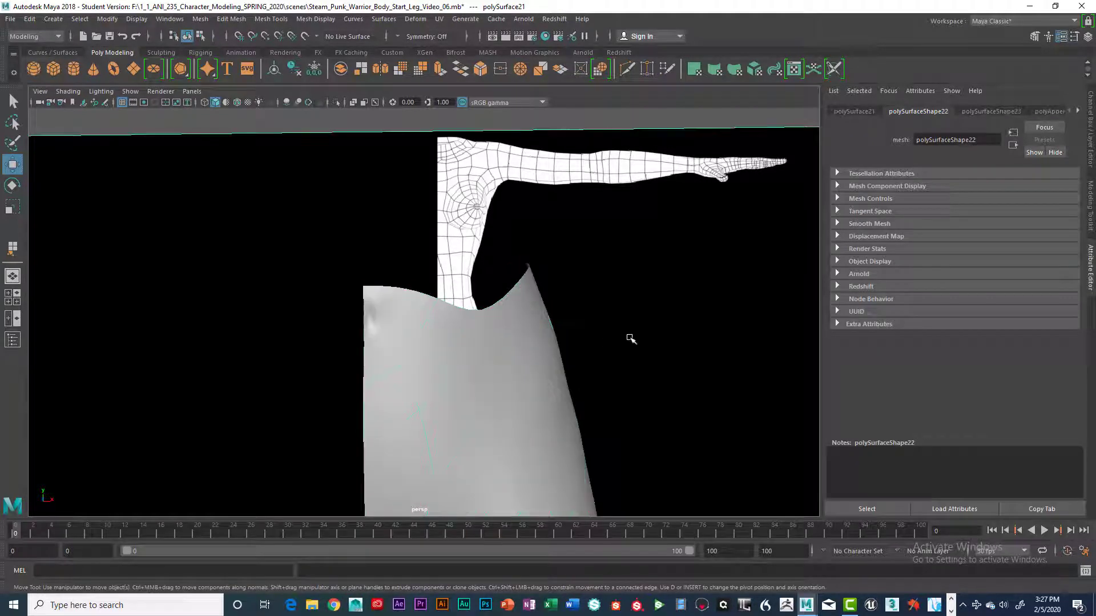
pyautogui.keyDown('alt'); pyautogui.moveTo(465, 412); pyautogui.dragTo(490, 432); pyautogui.keyUp('alt')
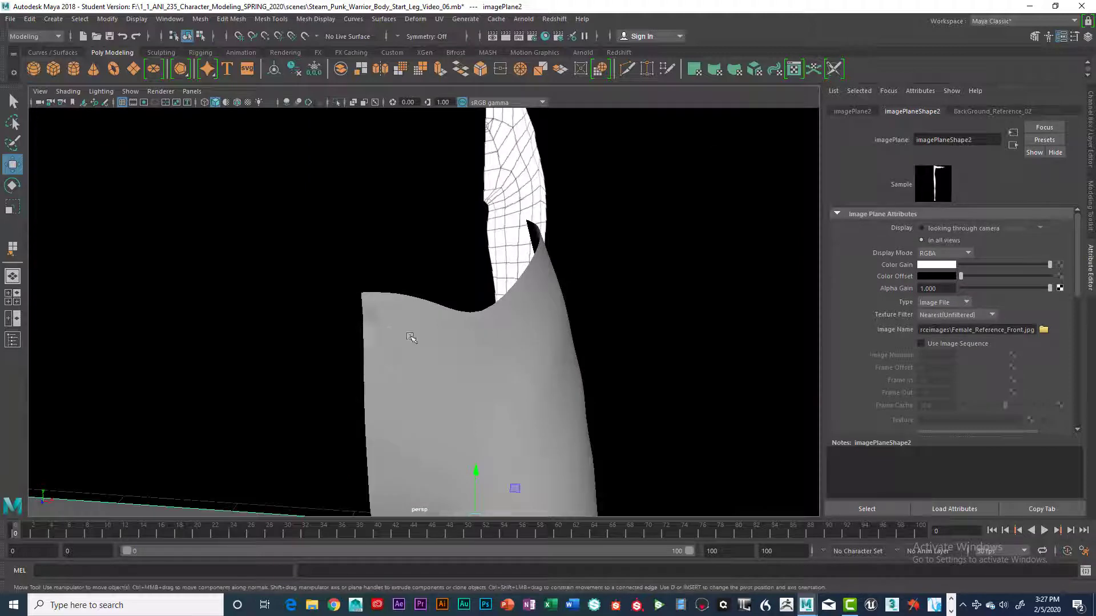
pyautogui.keyDown('alt'); pyautogui.moveTo(411, 340); pyautogui.dragTo(445, 354); pyautogui.keyUp('alt')
pyautogui.click(485, 416)
pyautogui.moveTo(493, 442)
pyautogui.keyDown('alt'); pyautogui.mouseDown()
pyautogui.moveTo(517, 447)
pyautogui.moveTo(410, 457)
pyautogui.moveTo(502, 451)
pyautogui.mouseUp(); pyautogui.keyUp('alt')
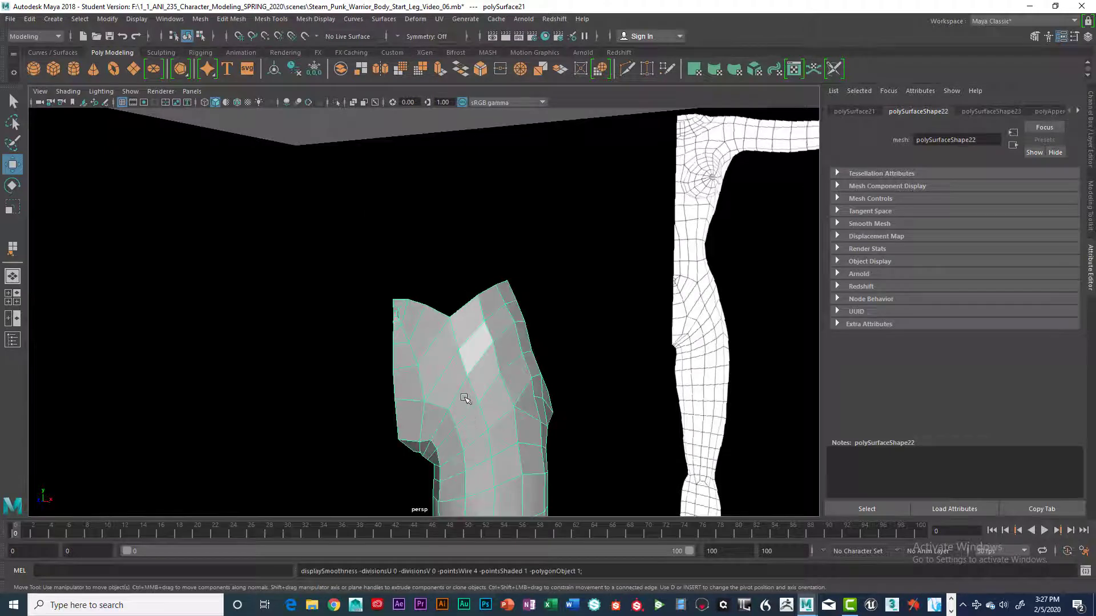
# Compare the abdomen and hip mesh with the front reference wireframe and inspect the hip from behind
pyautogui.scroll(4, 477, 394)
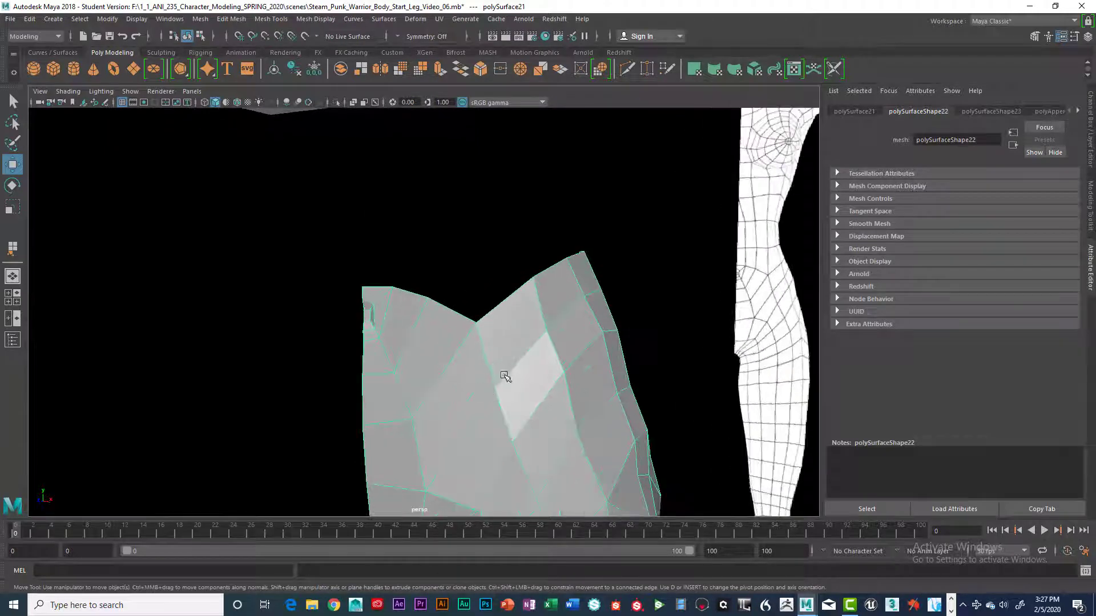
pyautogui.press('space')
pyautogui.press('space')
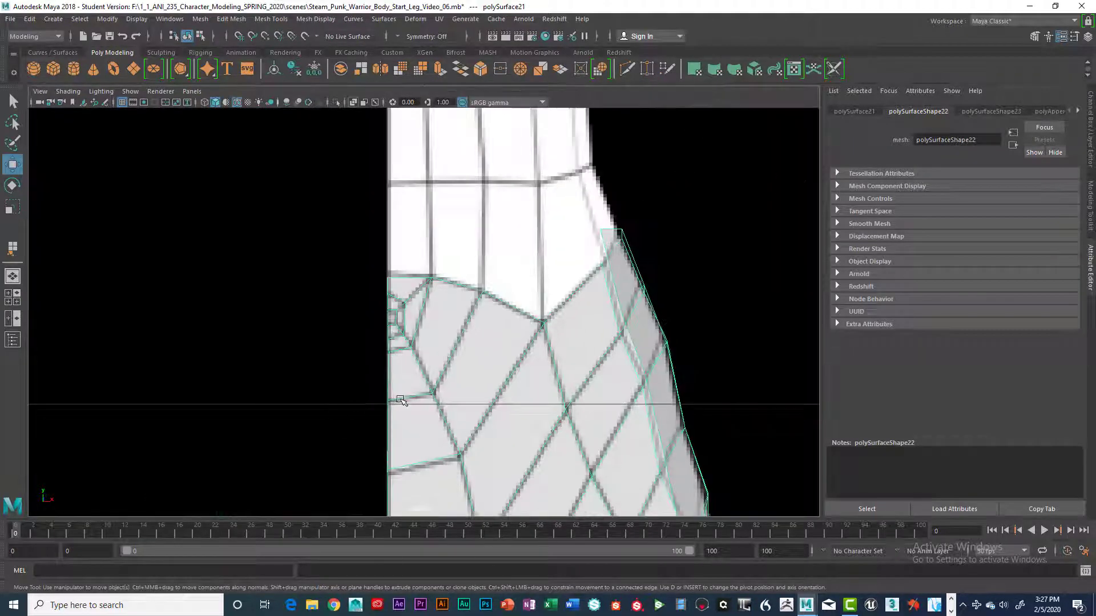
pyautogui.scroll(-3, 454, 393)
pyautogui.scroll(-2, 454, 392)
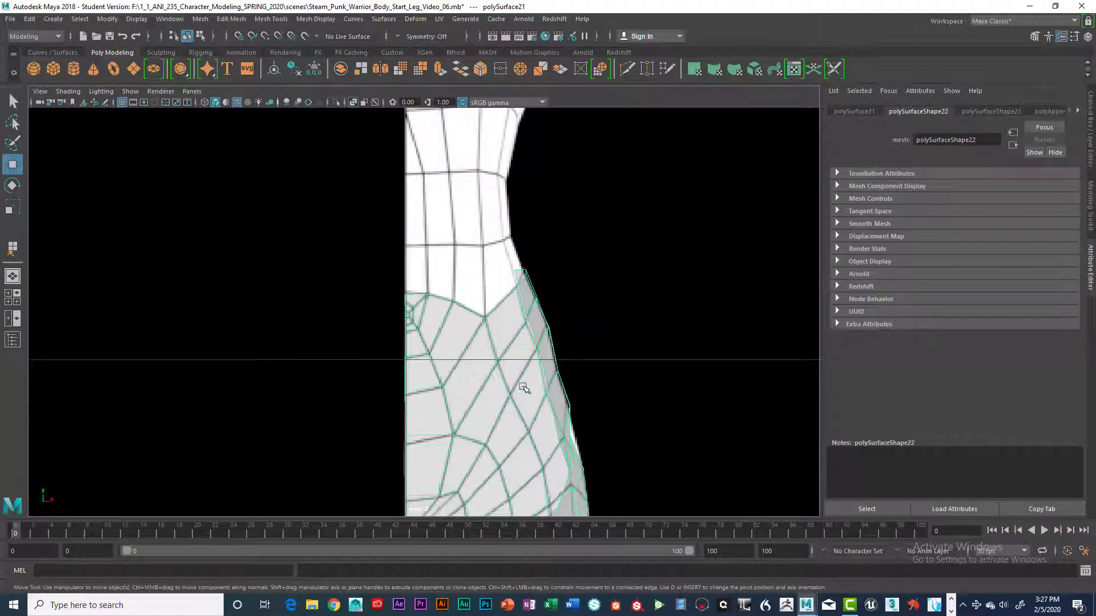
pyautogui.keyDown('alt'); pyautogui.moveTo(524, 388); pyautogui.dragTo(496, 393); pyautogui.keyUp('alt')
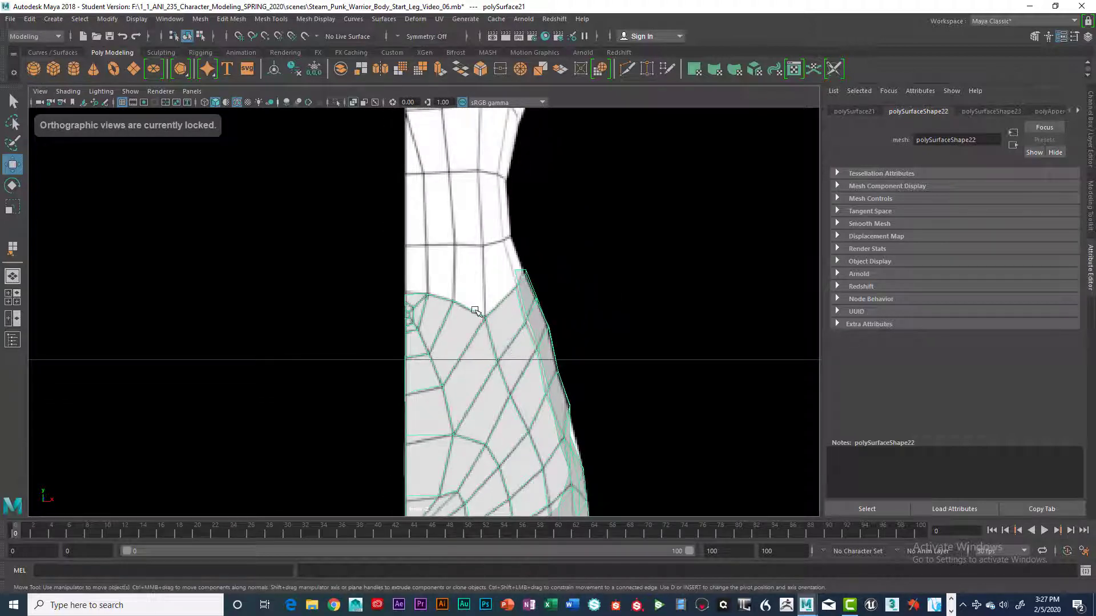
pyautogui.press('space')
pyautogui.press('space')
pyautogui.keyDown('alt'); pyautogui.moveTo(655, 313); pyautogui.dragTo(415, 370); pyautogui.keyUp('alt')
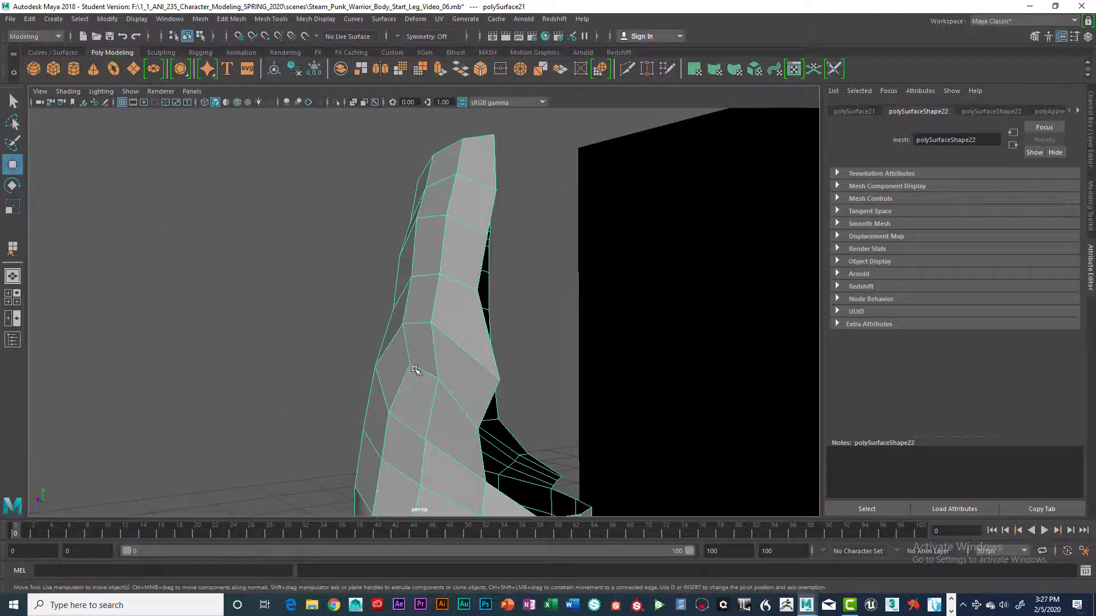
# Adjust individual vertices on the hip's outer side in the perspective view, pulling them outward to round its contour
pyautogui.moveTo(412, 289); pyautogui.dragTo(347, 278, button='right')
pyautogui.keyDown('alt'); pyautogui.moveTo(347, 278); pyautogui.dragTo(374, 355); pyautogui.keyUp('alt')
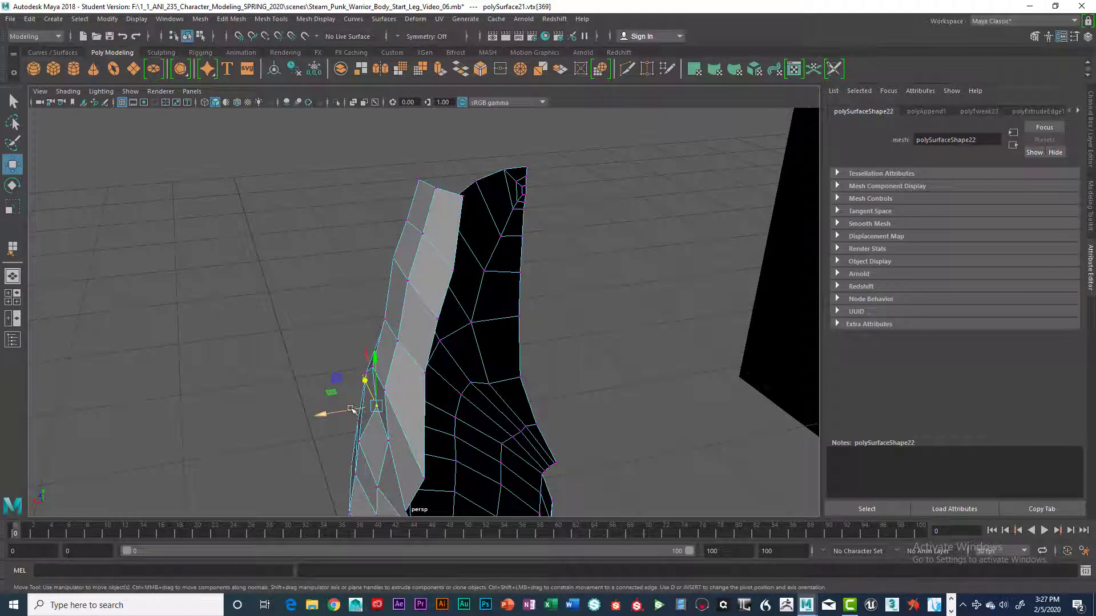
pyautogui.moveTo(350, 409); pyautogui.dragTo(339, 411)
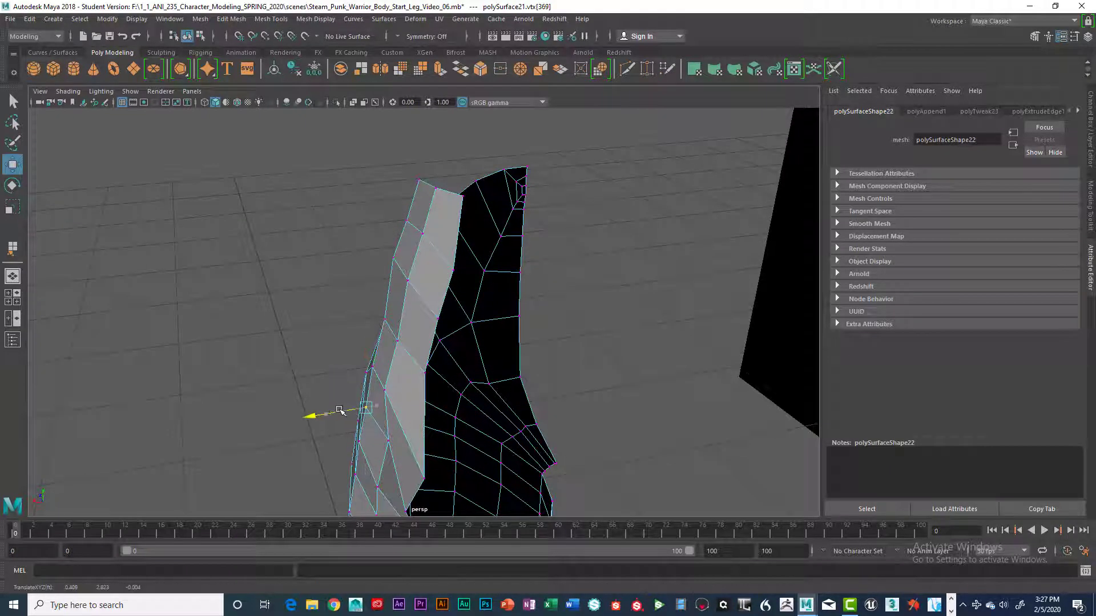
pyautogui.click(389, 444)
pyautogui.keyDown('alt'); pyautogui.moveTo(351, 447); pyautogui.dragTo(428, 326); pyautogui.keyUp('alt')
pyautogui.click(409, 420)
pyautogui.click(395, 188)
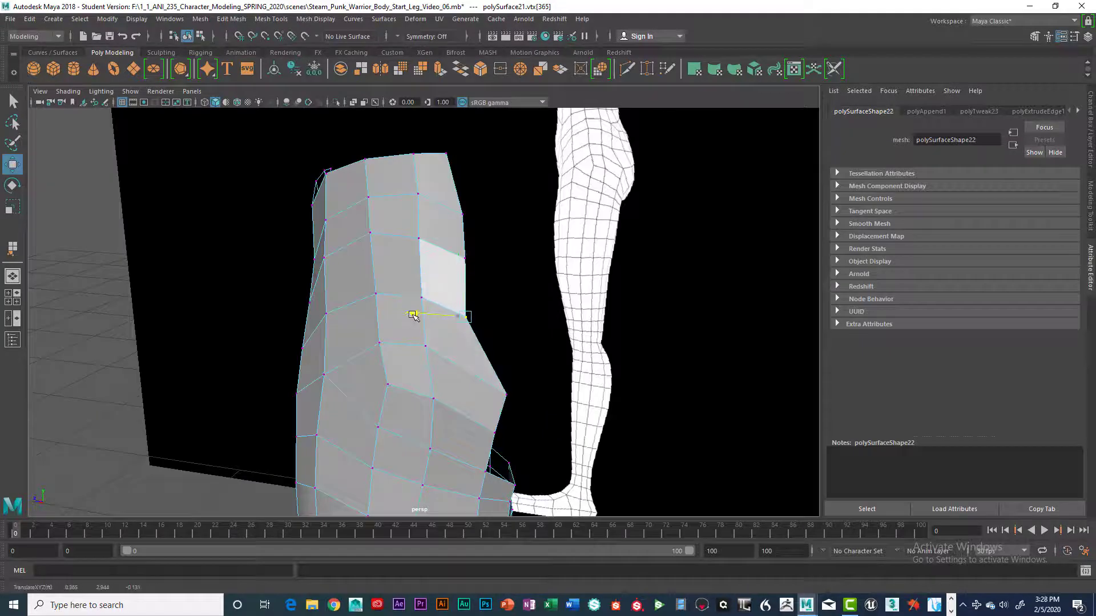
# Move the selected rear border vertex above the buttock onto its matching intersection in the side reference wireframe
pyautogui.press('space')
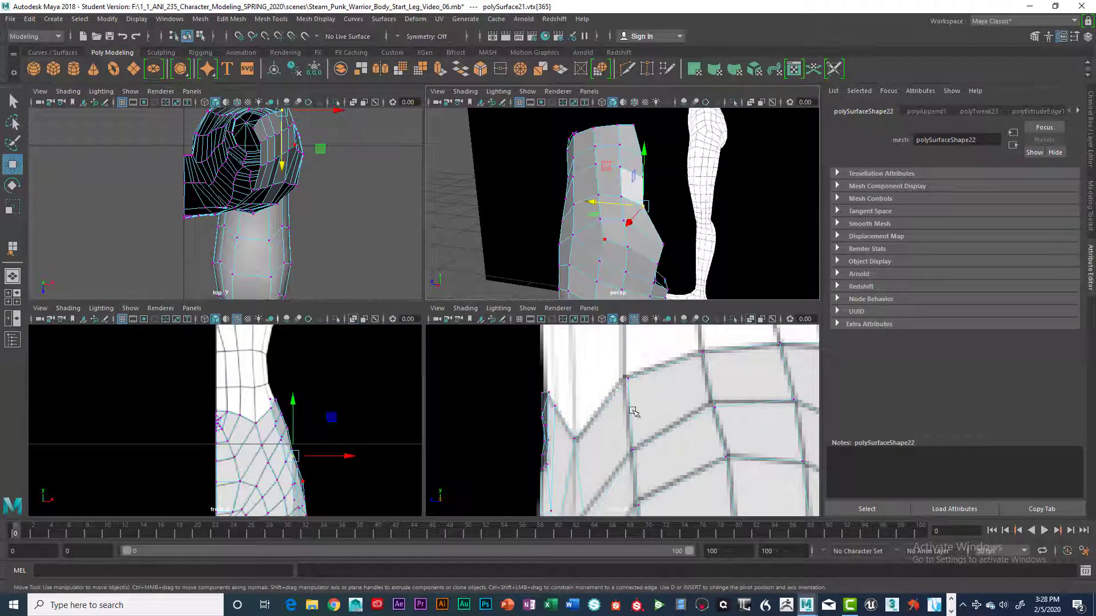
pyautogui.press('space')
pyautogui.scroll(-4, 685, 391)
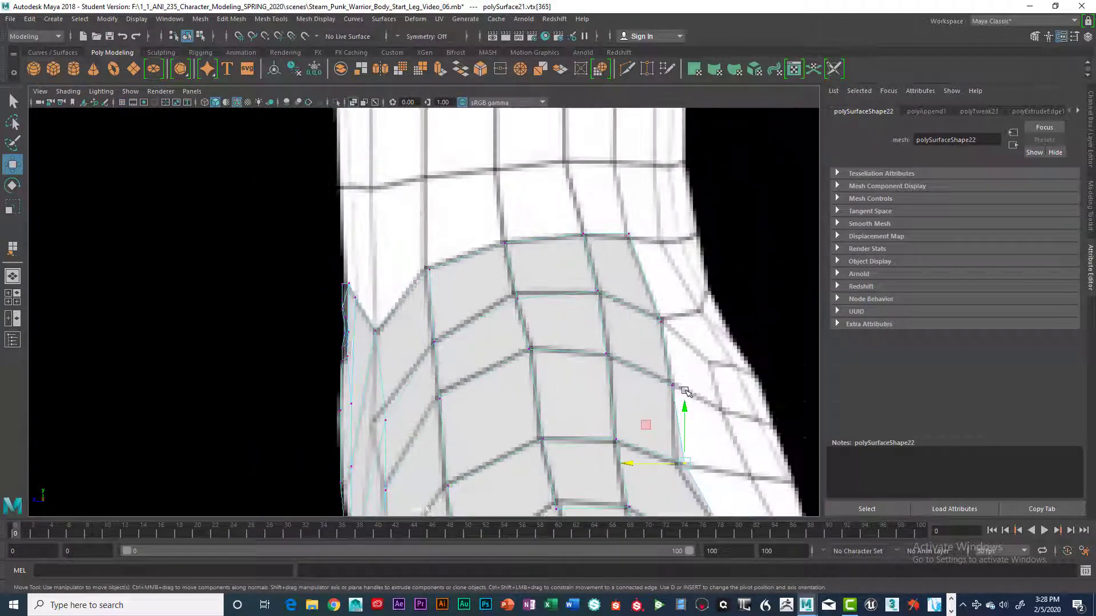
pyautogui.keyDown('alt'); pyautogui.moveTo(678, 381); pyautogui.dragTo(576, 286, button='middle'); pyautogui.keyUp('alt')
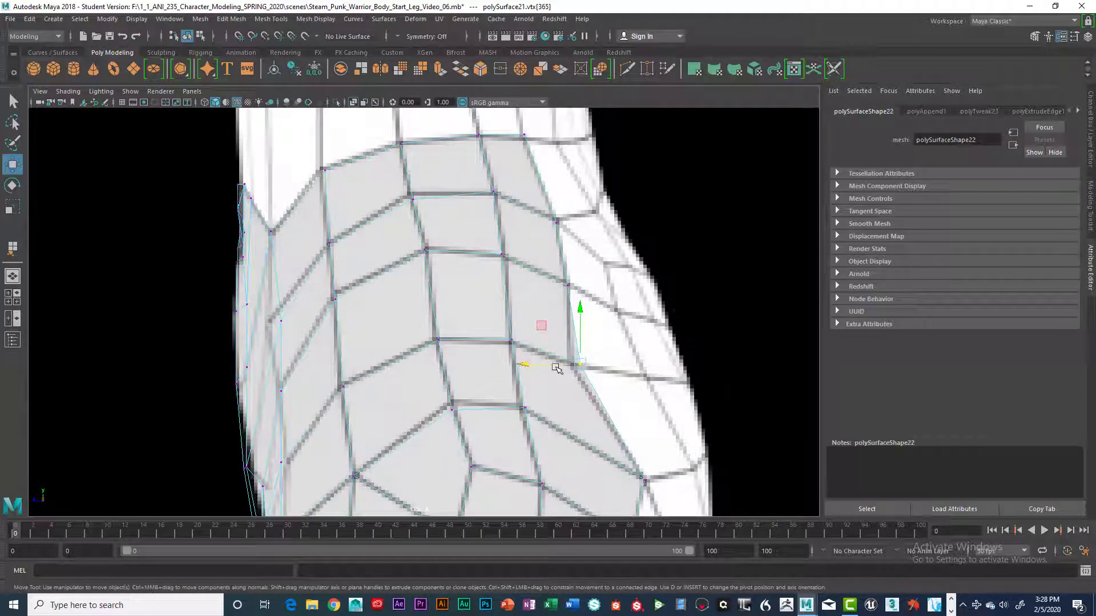
pyautogui.moveTo(556, 368); pyautogui.dragTo(550, 369)
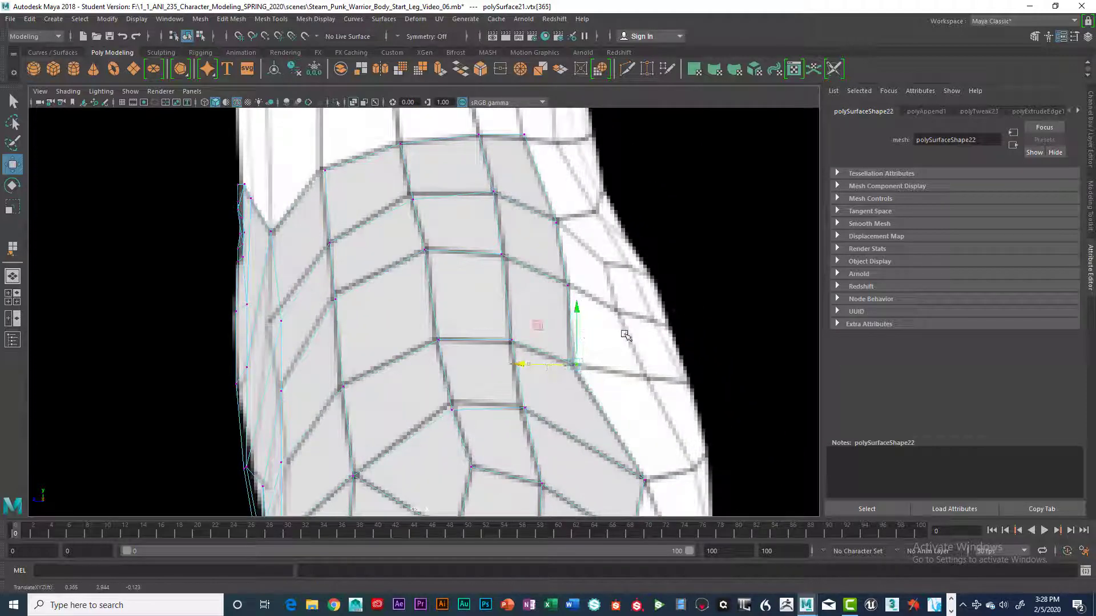
pyautogui.scroll(-3, 626, 335)
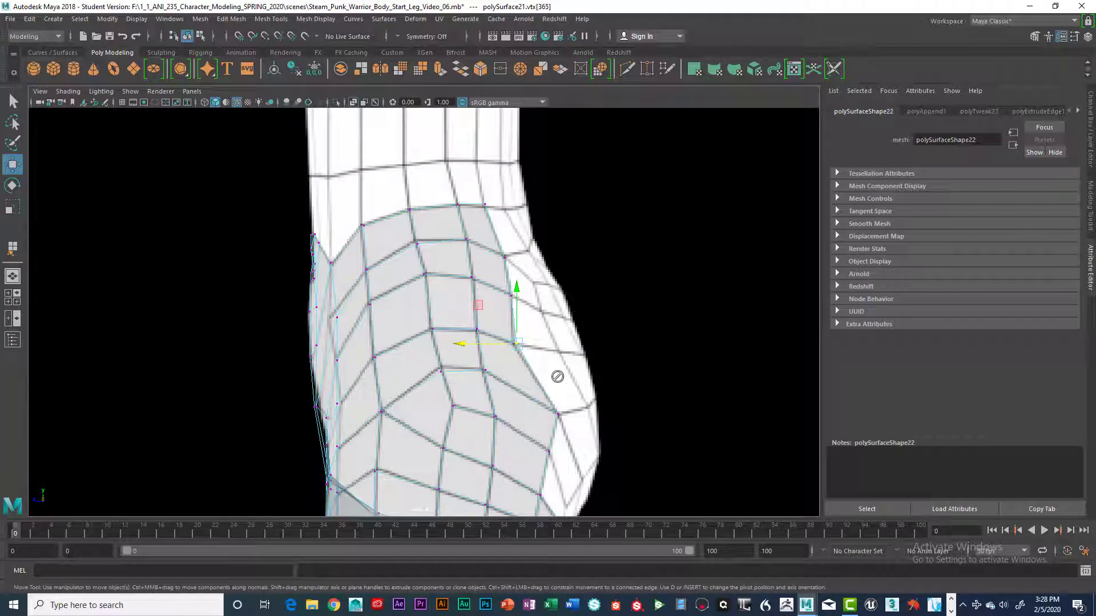
pyautogui.keyDown('alt'); pyautogui.moveTo(558, 376); pyautogui.dragTo(579, 391); pyautogui.keyUp('alt')
pyautogui.keyDown('alt'); pyautogui.moveTo(580, 392); pyautogui.dragTo(539, 293, button='middle'); pyautogui.keyUp('alt')
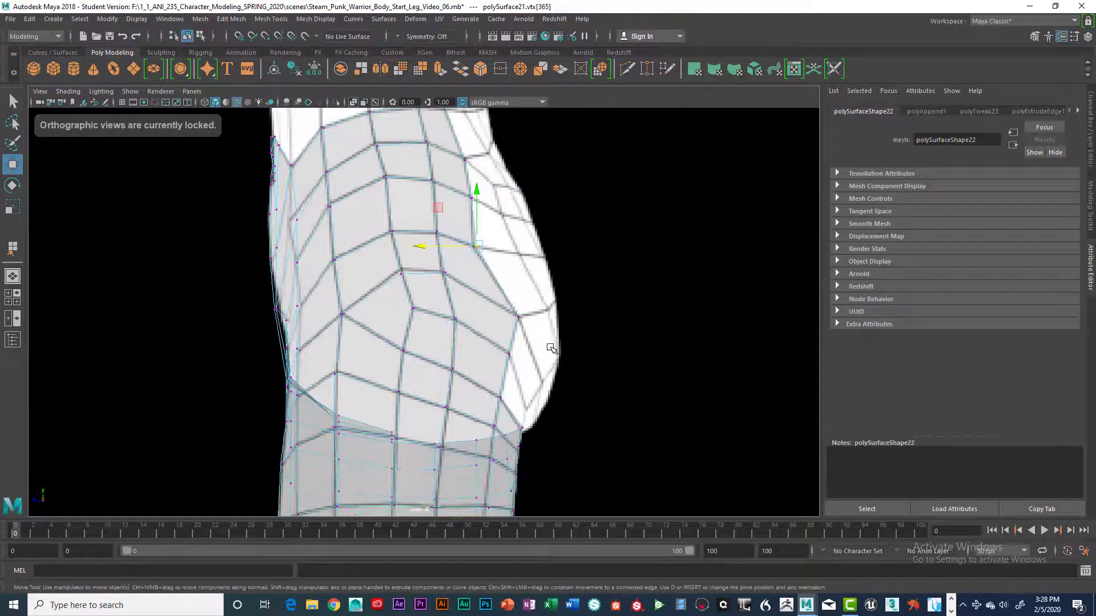
pyautogui.keyDown('alt'); pyautogui.moveTo(551, 349); pyautogui.dragTo(489, 343, button='middle'); pyautogui.keyUp('alt')
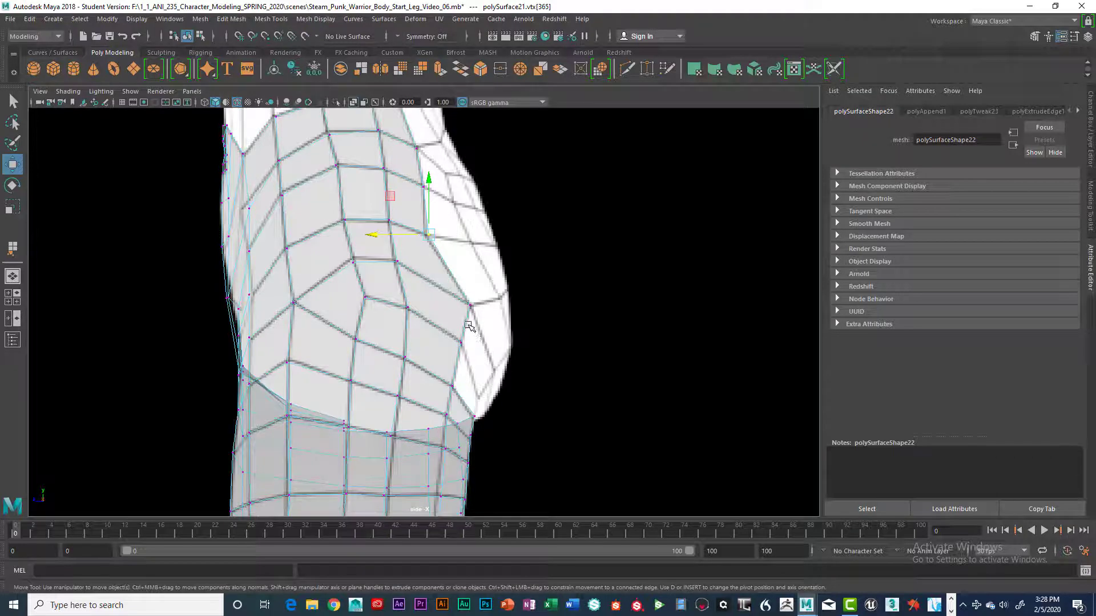
pyautogui.rightClick(470, 328)
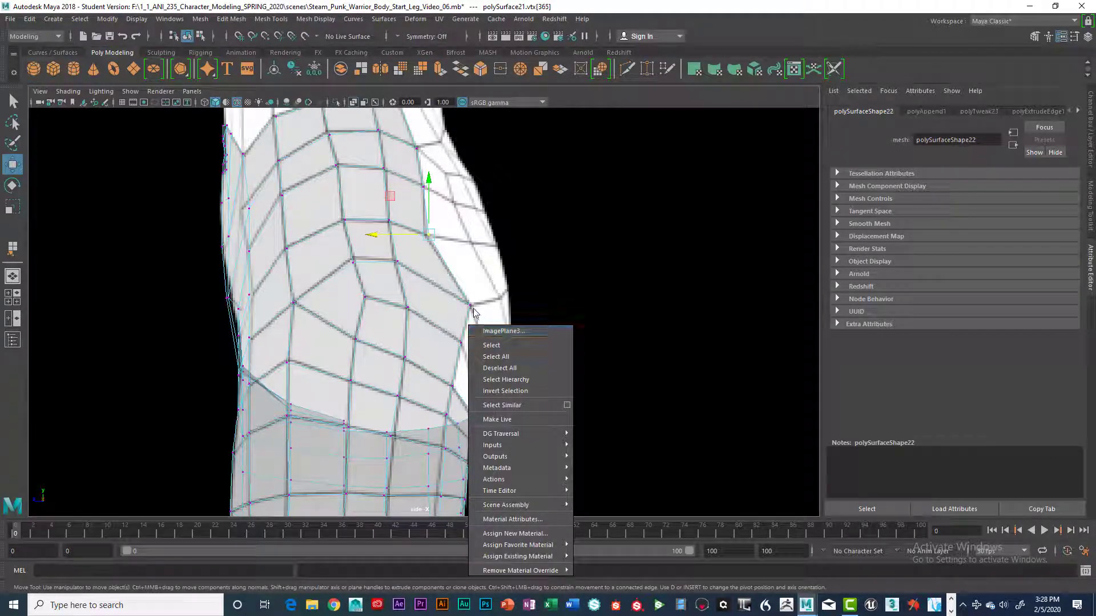
pyautogui.moveTo(466, 276); pyautogui.dragTo(465, 305, button='right')
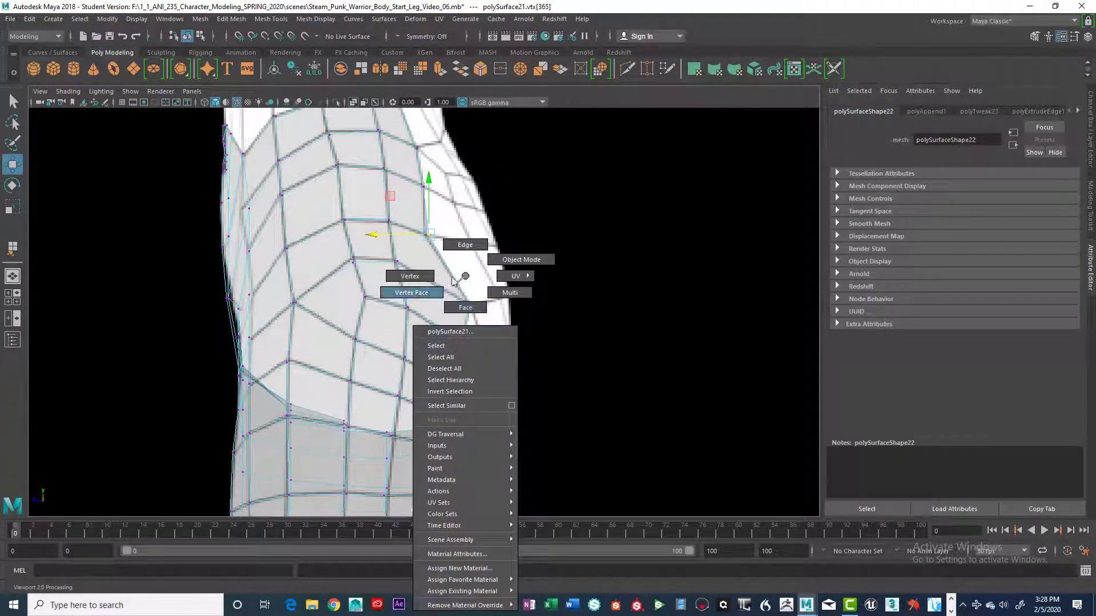
pyautogui.moveTo(469, 247); pyautogui.dragTo(469, 247, button='right')
pyautogui.click(466, 322)
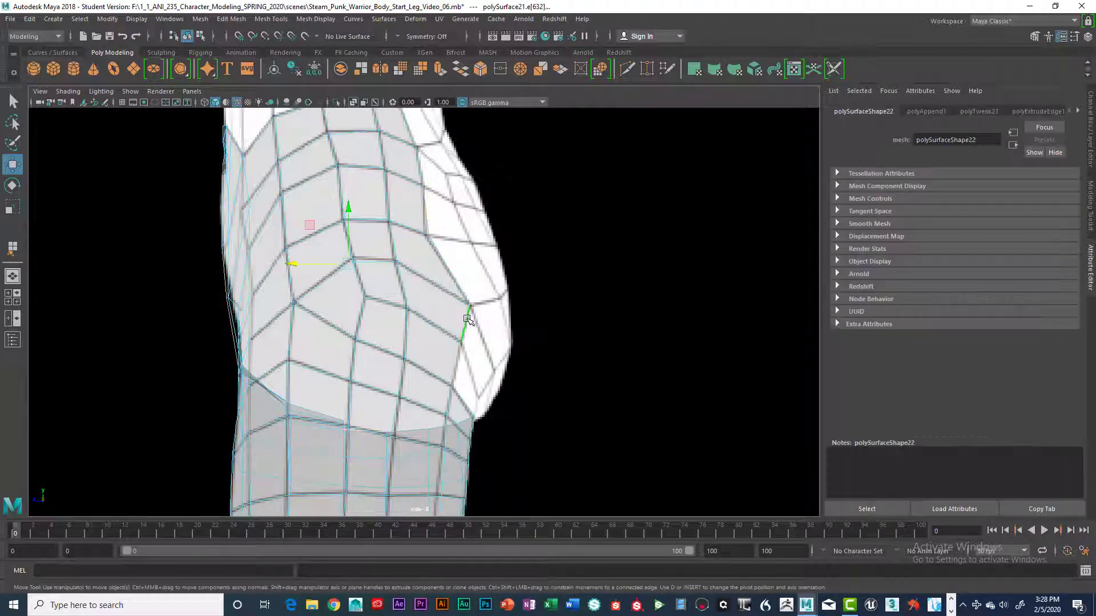
pyautogui.click(511, 358)
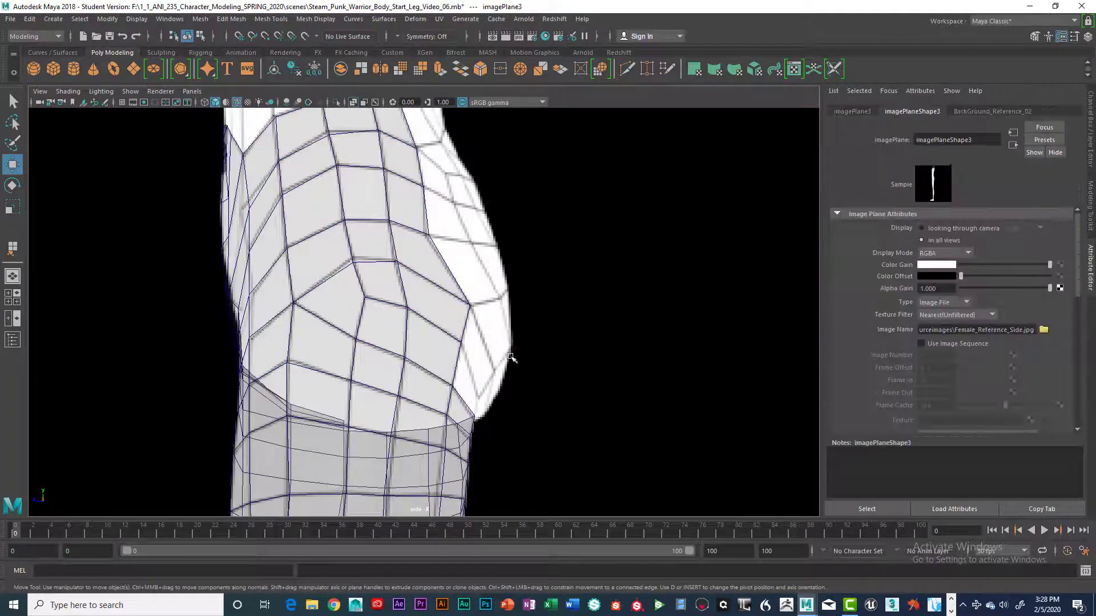
# Extrude the hip mesh's rear border edge beside the open buttock area and pull the new edge back and inward toward the body's centre
pyautogui.click(469, 320)
pyautogui.scroll(3, 469, 319)
pyautogui.keyDown('alt'); pyautogui.moveTo(473, 326); pyautogui.dragTo(397, 276, button='middle'); pyautogui.keyUp('alt')
pyautogui.moveTo(398, 276); pyautogui.dragTo(397, 306, button='right')
pyautogui.moveTo(391, 255); pyautogui.dragTo(391, 251, button='right')
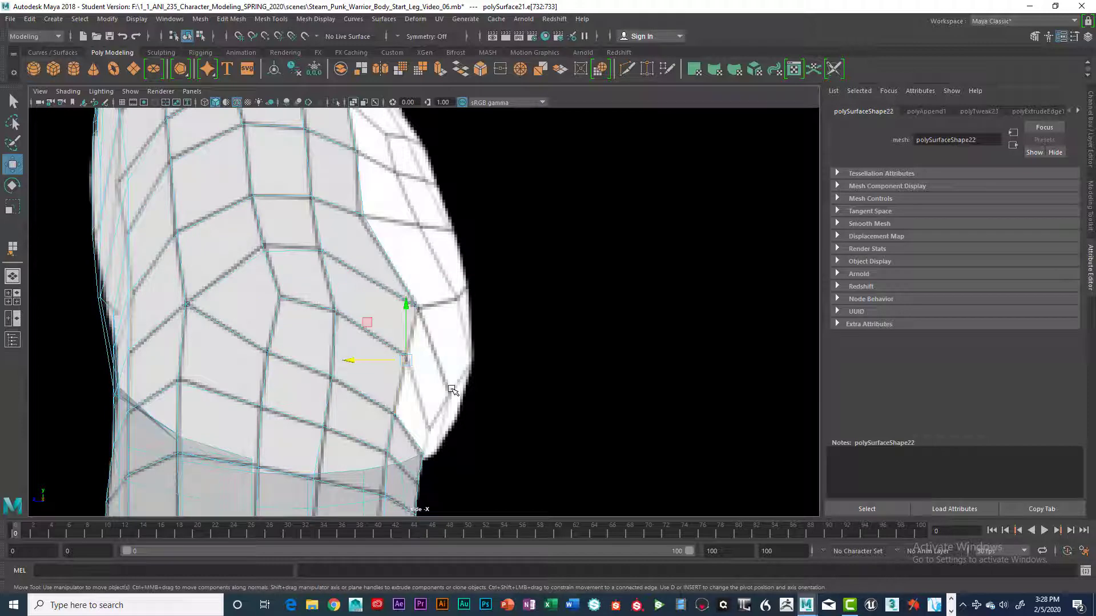
pyautogui.hotkey('ctrl', 'e')
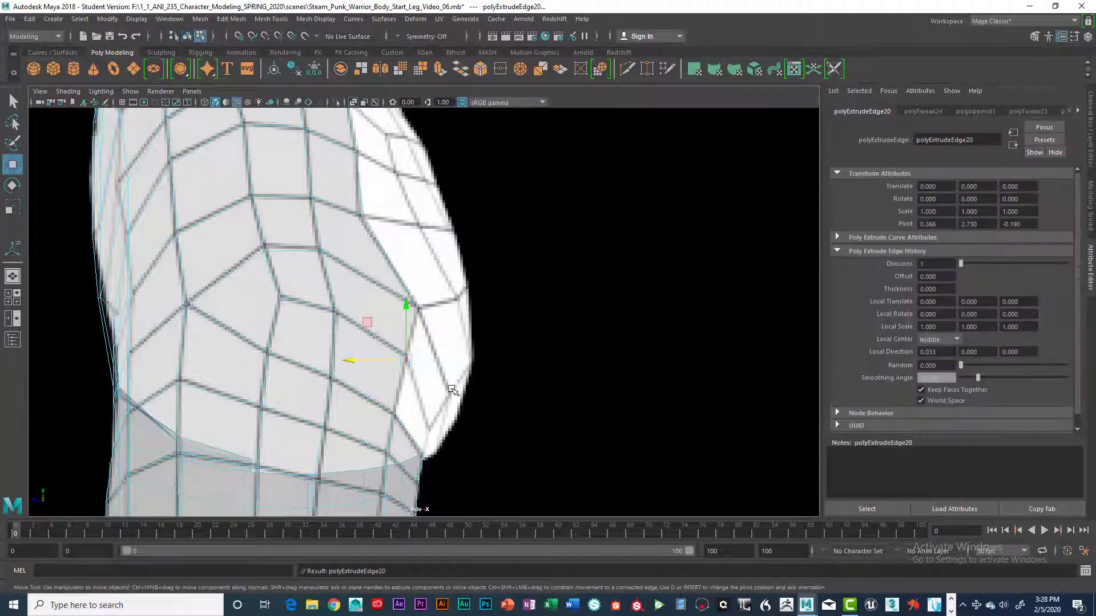
pyautogui.press('space')
pyautogui.press('space')
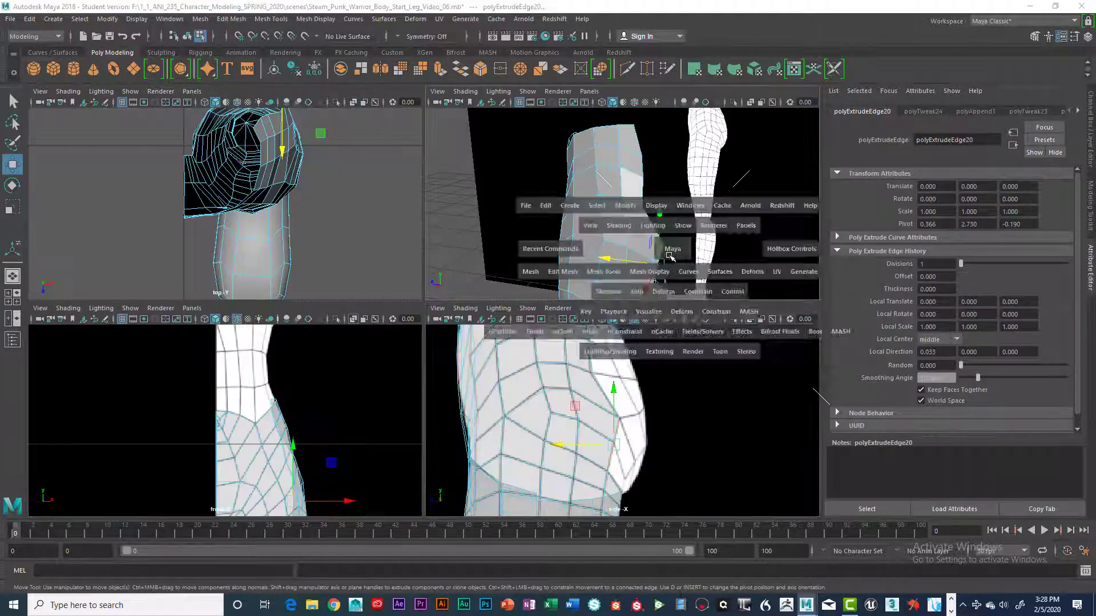
pyautogui.keyDown('alt'); pyautogui.moveTo(631, 303); pyautogui.dragTo(360, 404); pyautogui.keyUp('alt')
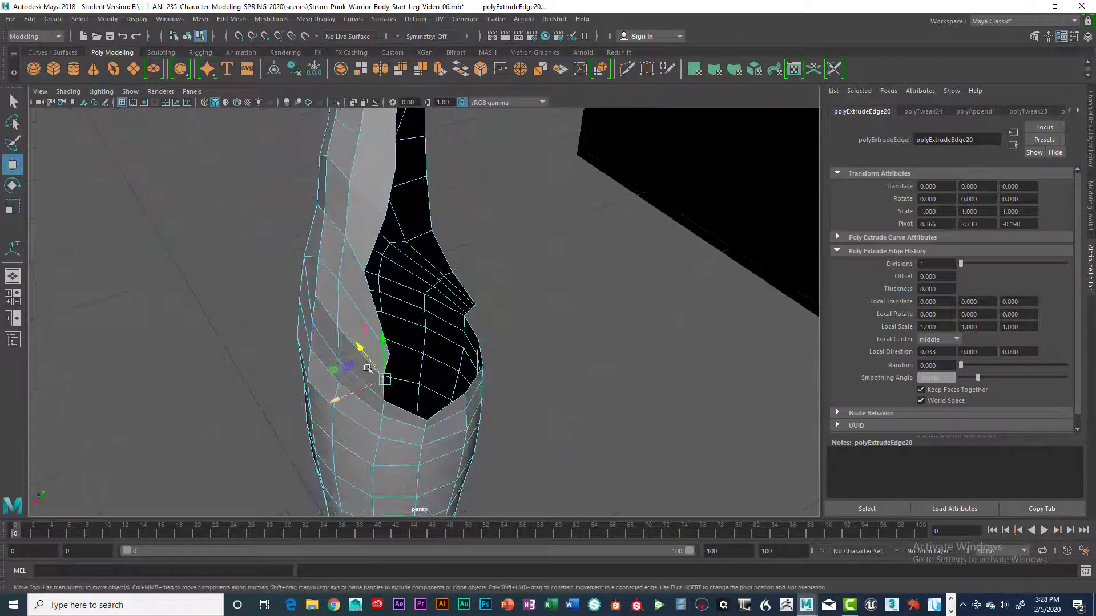
pyautogui.moveTo(364, 350); pyautogui.dragTo(390, 368)
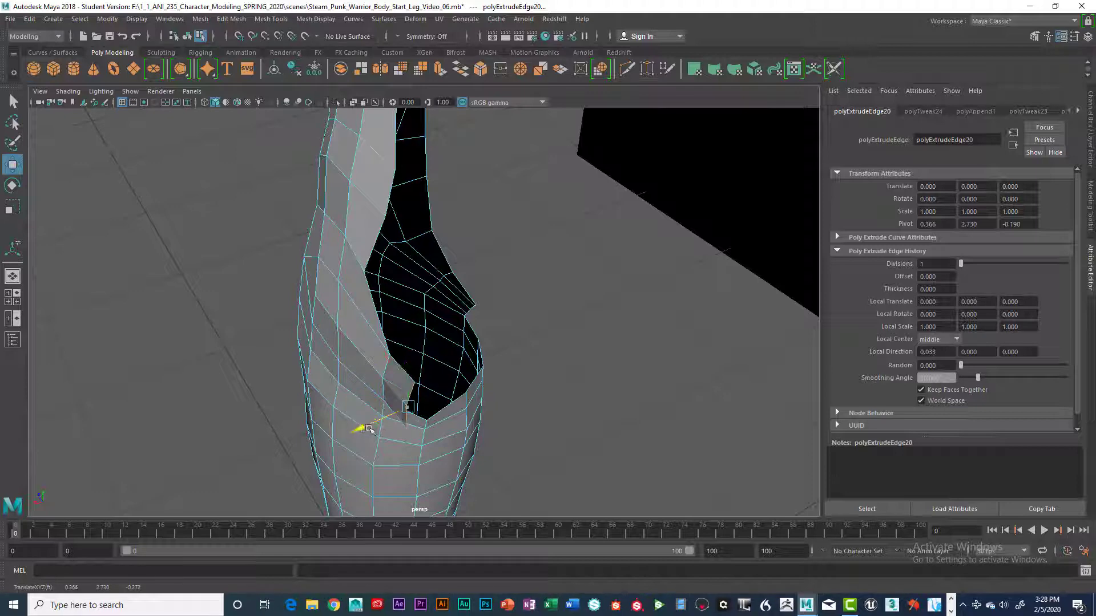
# Reposition the extruded buttock edge in the perspective view, checking several angles so the new polygon continues the hip's rounded contour
pyautogui.keyDown('alt'); pyautogui.moveTo(387, 418); pyautogui.dragTo(319, 349); pyautogui.keyUp('alt')
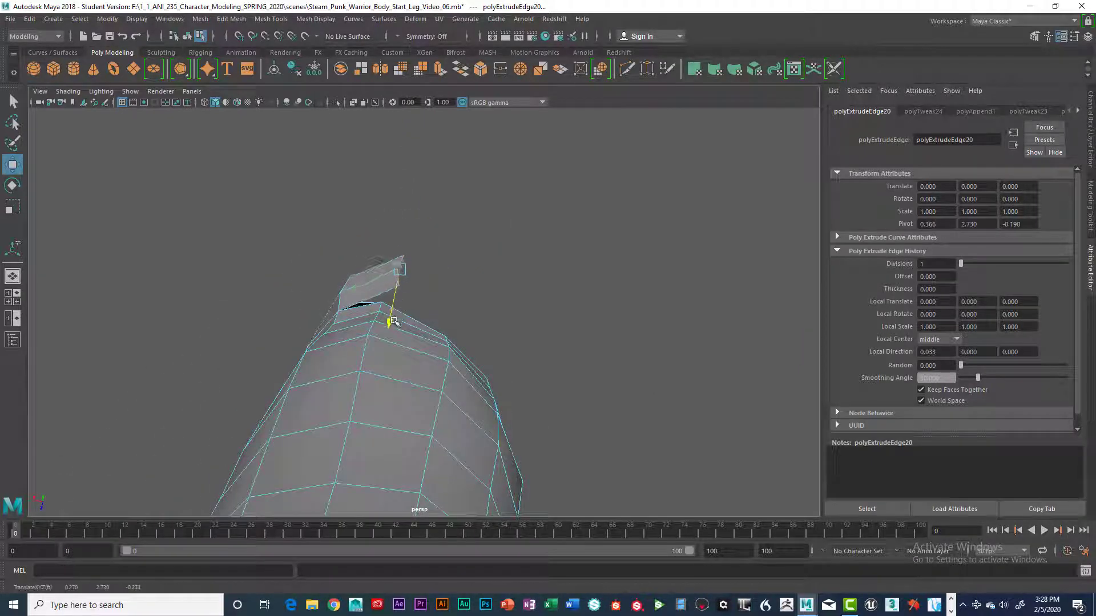
pyautogui.keyDown('alt'); pyautogui.moveTo(388, 329); pyautogui.dragTo(296, 400); pyautogui.keyUp('alt')
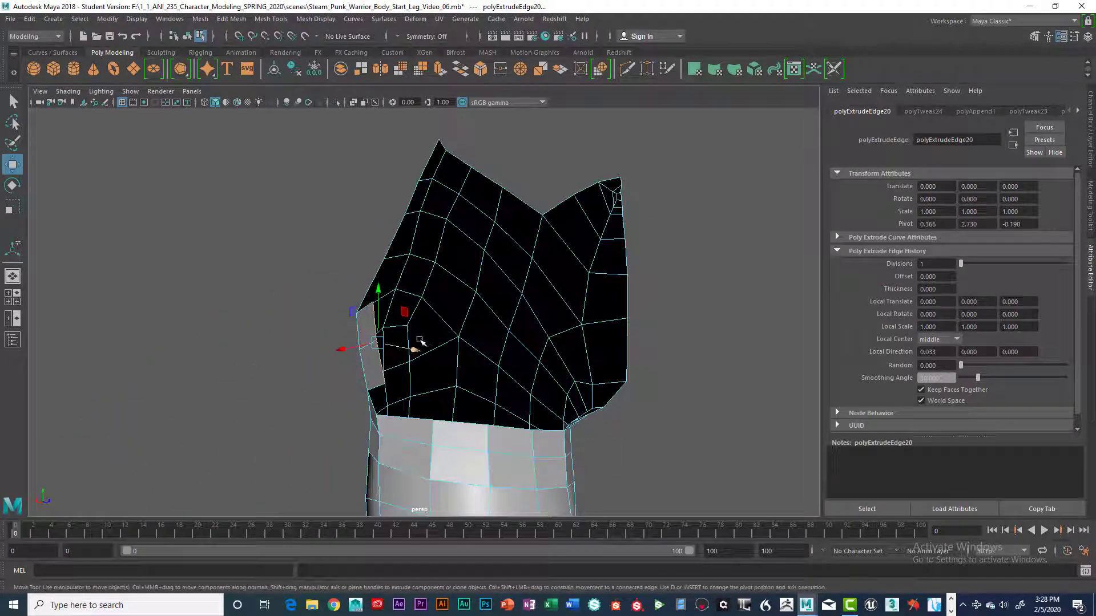
pyautogui.keyDown('alt'); pyautogui.moveTo(420, 341); pyautogui.dragTo(414, 352); pyautogui.keyUp('alt')
pyautogui.moveTo(379, 308); pyautogui.dragTo(363, 406)
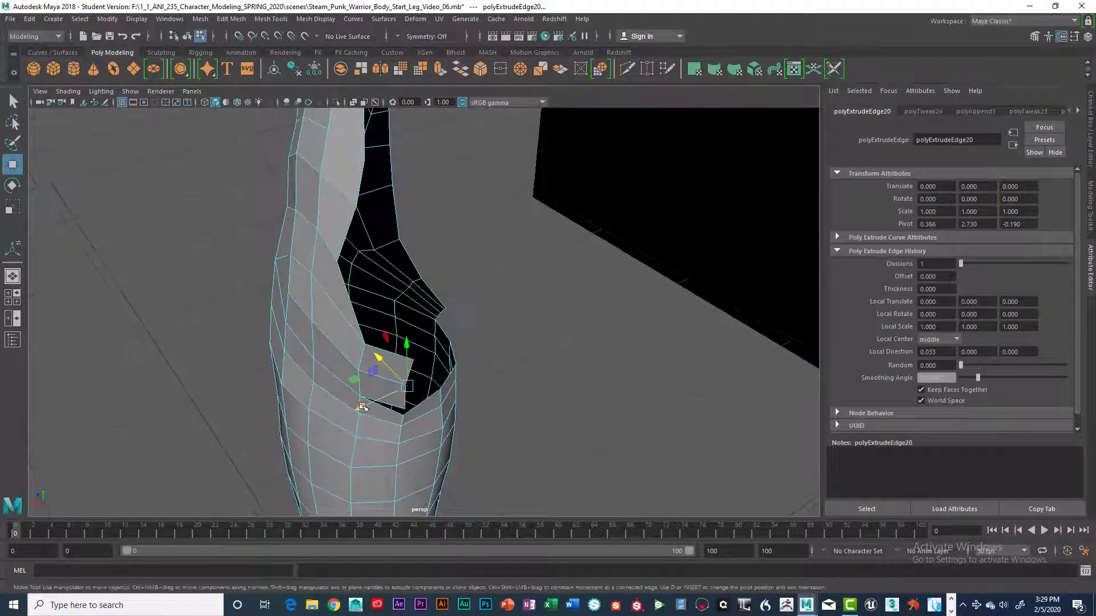
pyautogui.moveTo(363, 356)
pyautogui.keyDown('alt'); pyautogui.mouseDown()
pyautogui.moveTo(371, 368)
pyautogui.moveTo(377, 359)
pyautogui.mouseUp(); pyautogui.keyUp('alt')
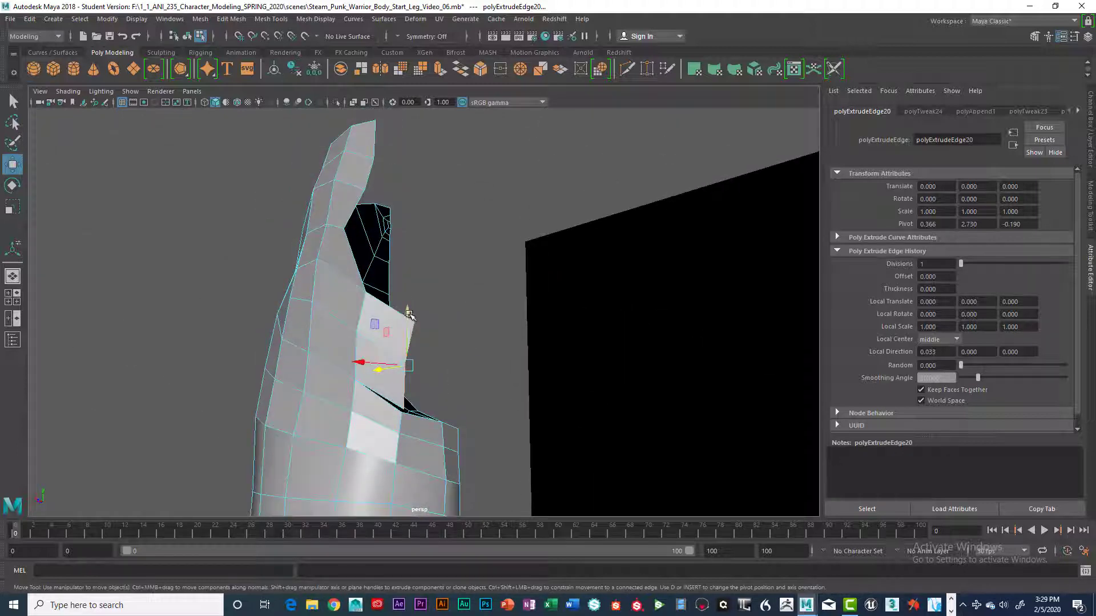